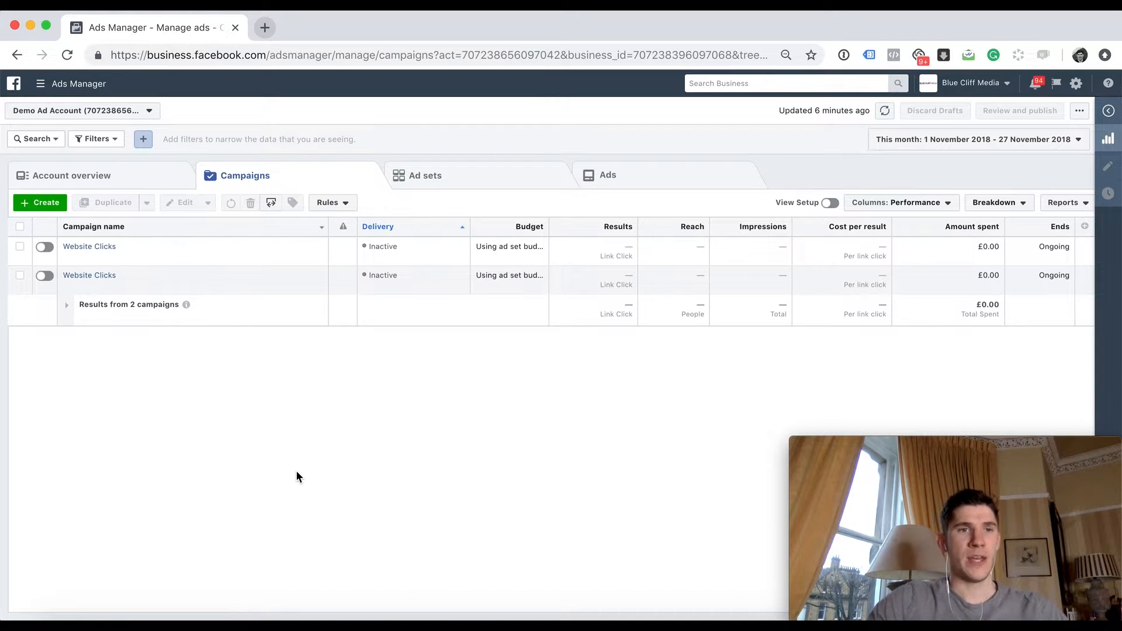
- Look through the full list of business tools, then return to the campaigns overview
{"action": "left_click", "coordinate": [50, 85]}
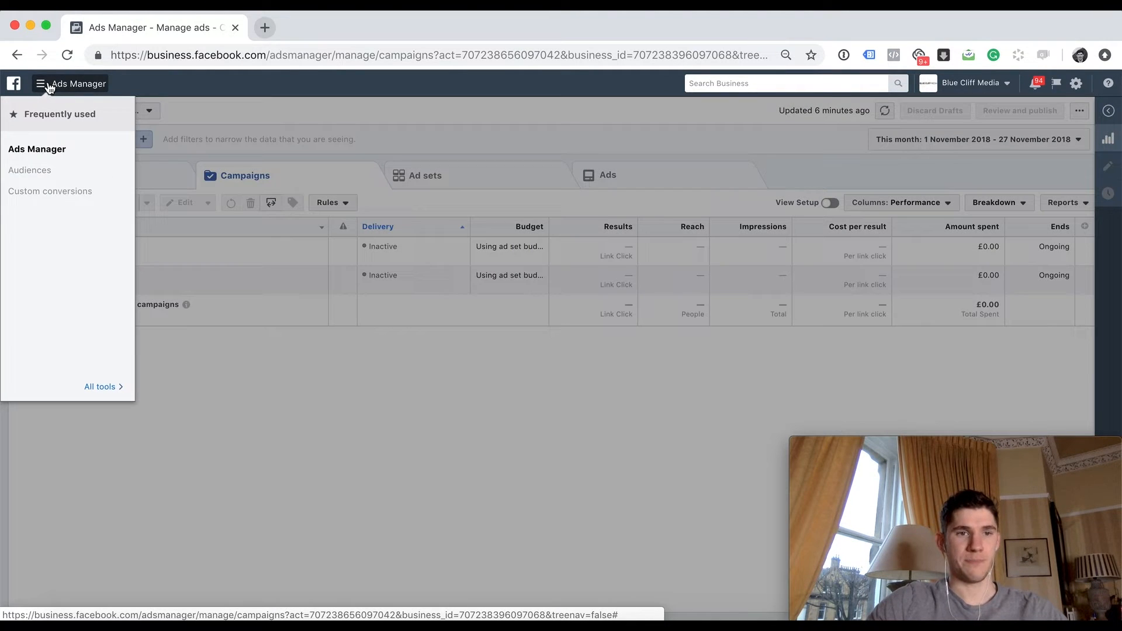
{"action": "left_click", "coordinate": [88, 388]}
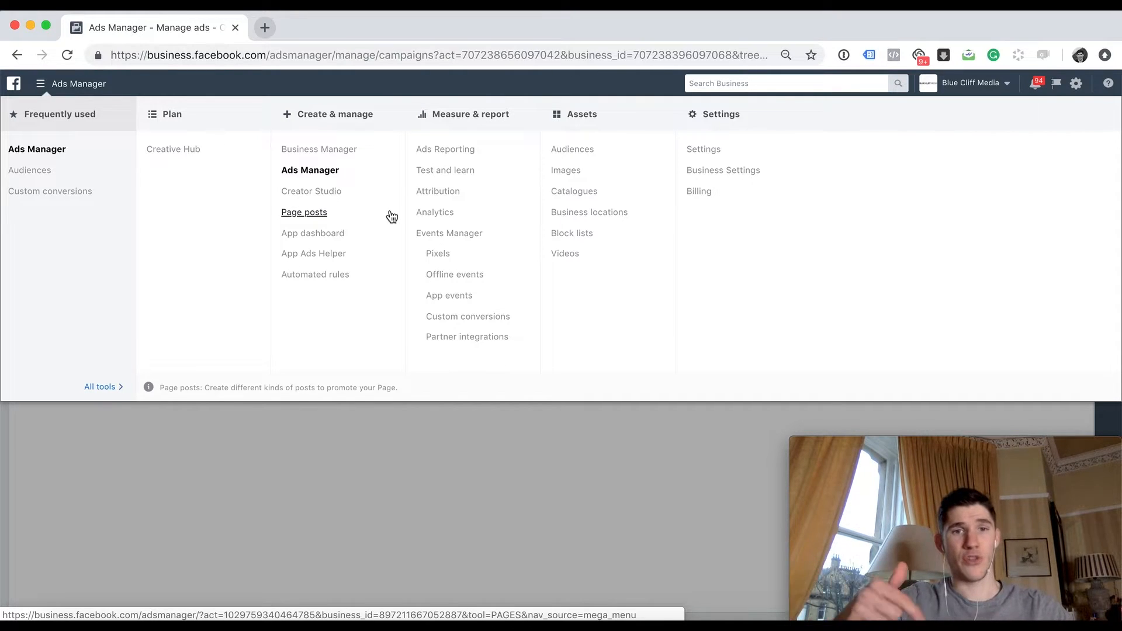
{"action": "left_click", "coordinate": [356, 536]}
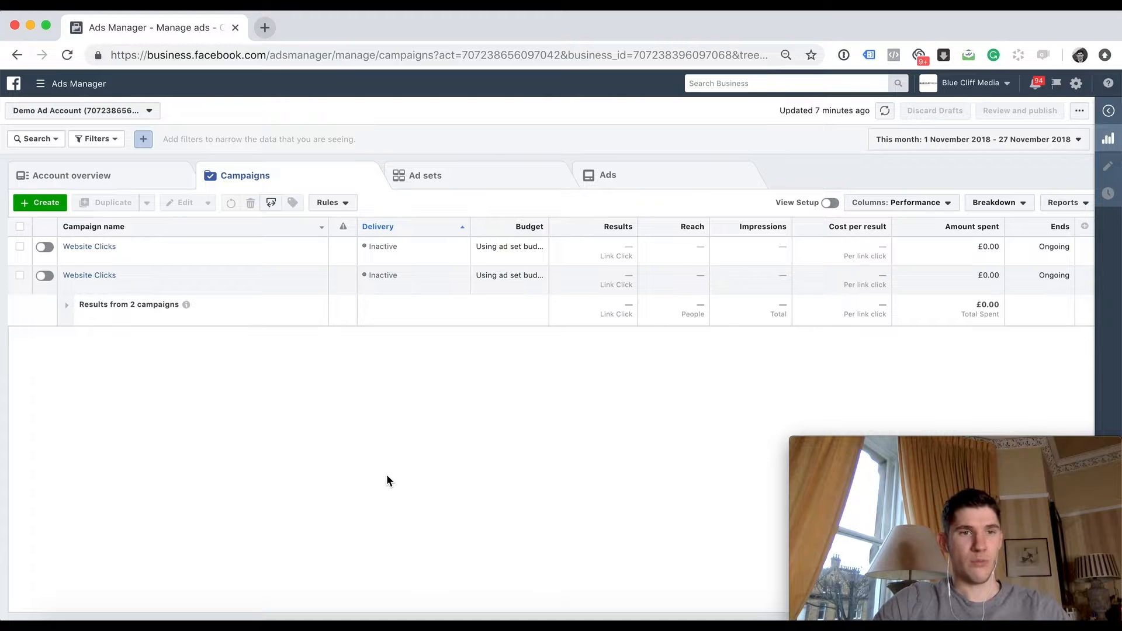
- Start creating a new campaign and dismiss the summary of the previously unfinished draft
{"action": "left_click", "coordinate": [22, 206]}
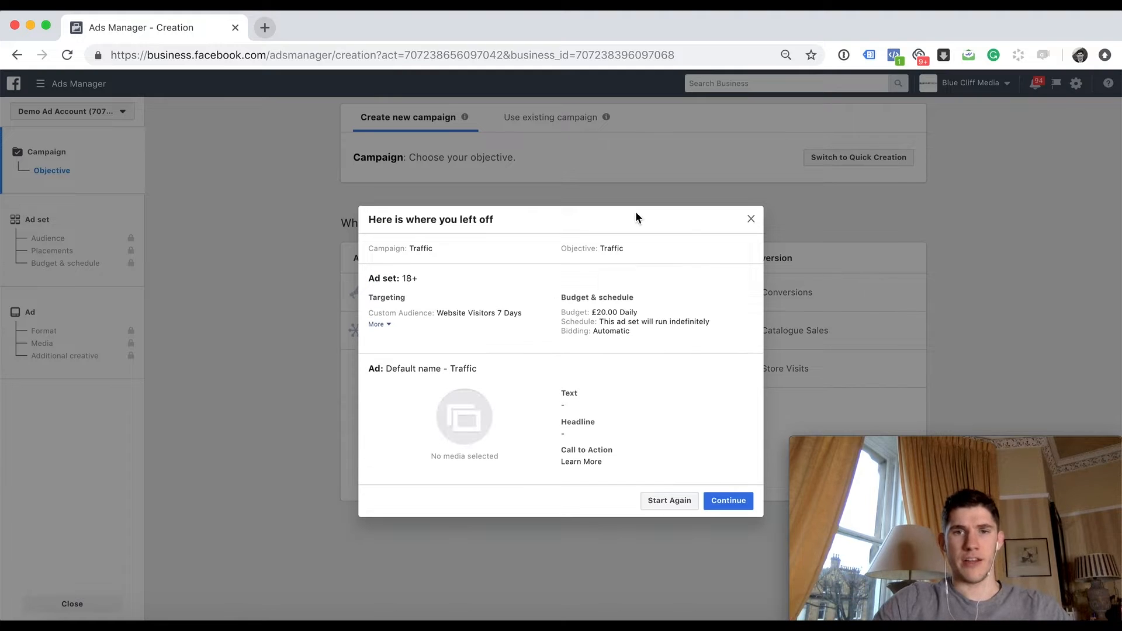
{"action": "left_click", "coordinate": [751, 219]}
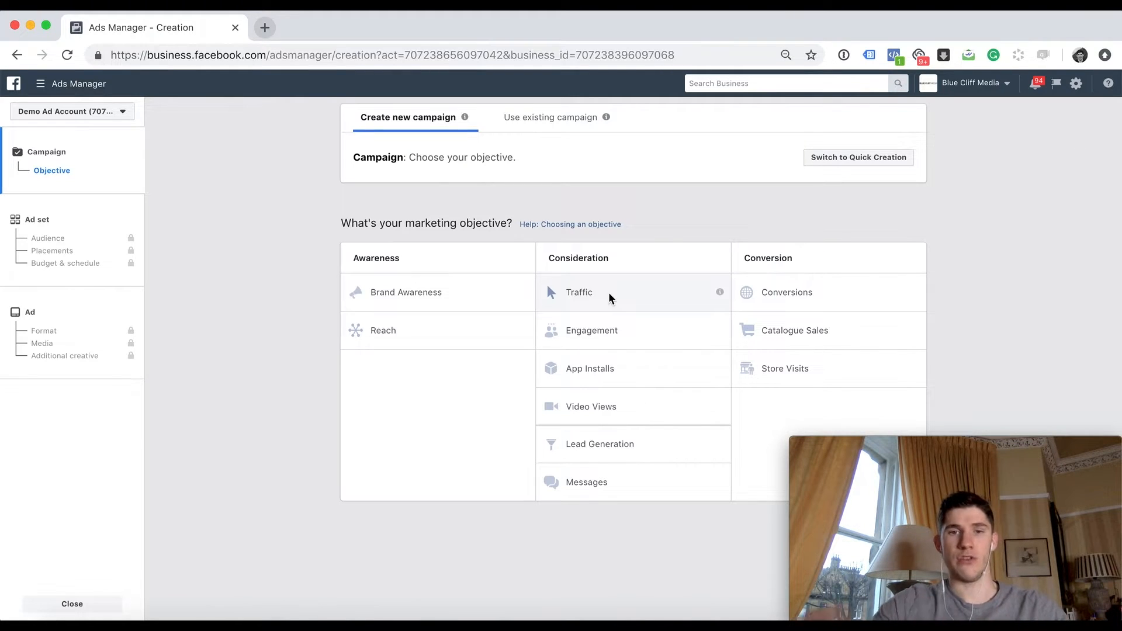
- Select the Engagement objective and review its engagement types and campaign options
{"action": "left_click", "coordinate": [606, 328]}
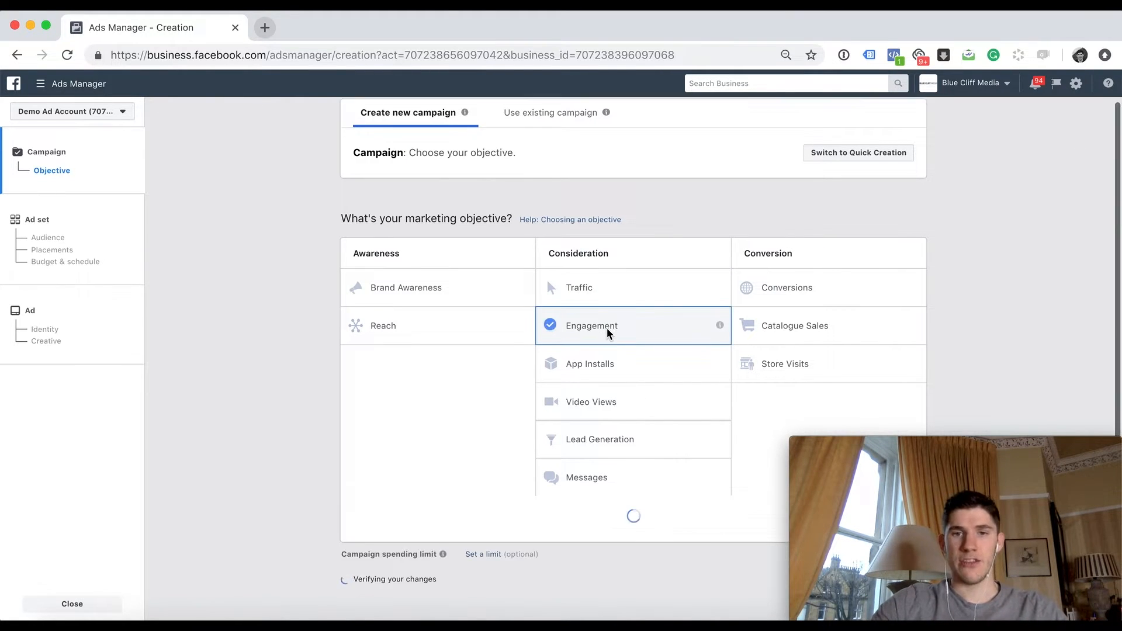
{"action": "scroll", "coordinate": [597, 388], "scroll_direction": "down", "scroll_amount": 3}
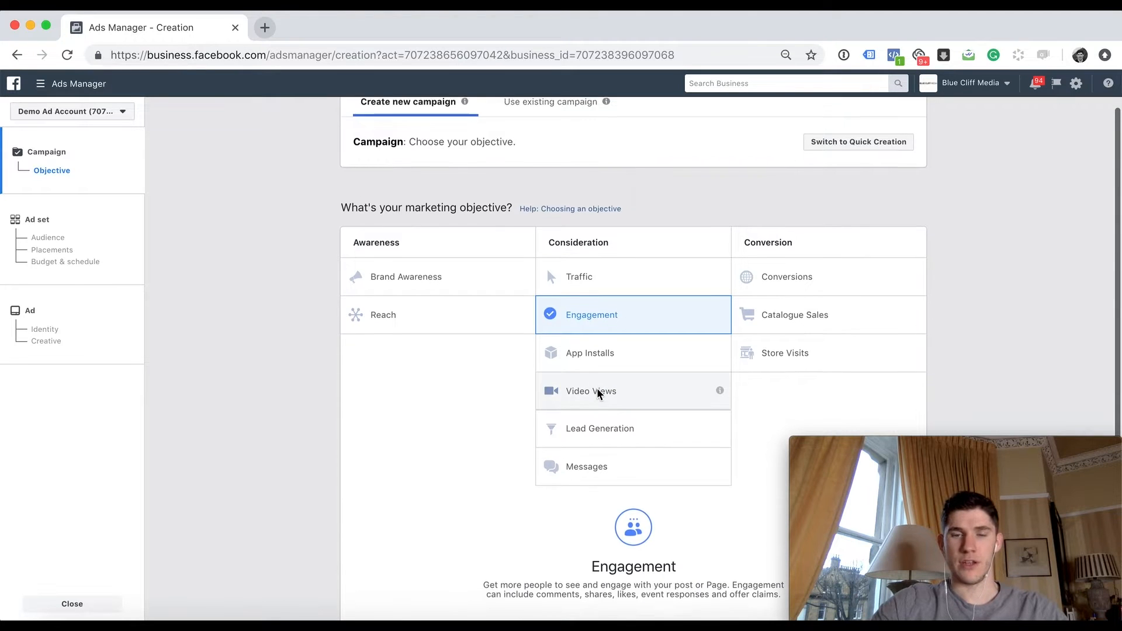
{"action": "scroll", "coordinate": [597, 388], "scroll_direction": "down", "scroll_amount": 4}
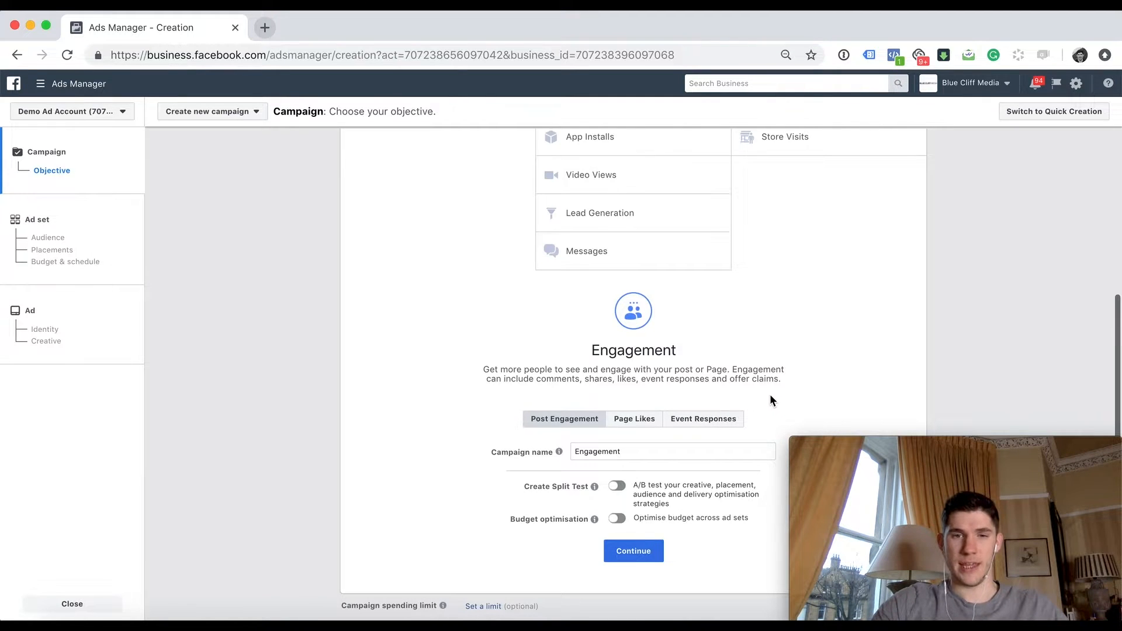
{"action": "scroll", "coordinate": [770, 401], "scroll_direction": "up", "scroll_amount": 4}
{"action": "scroll", "coordinate": [771, 401], "scroll_direction": "down", "scroll_amount": 4}
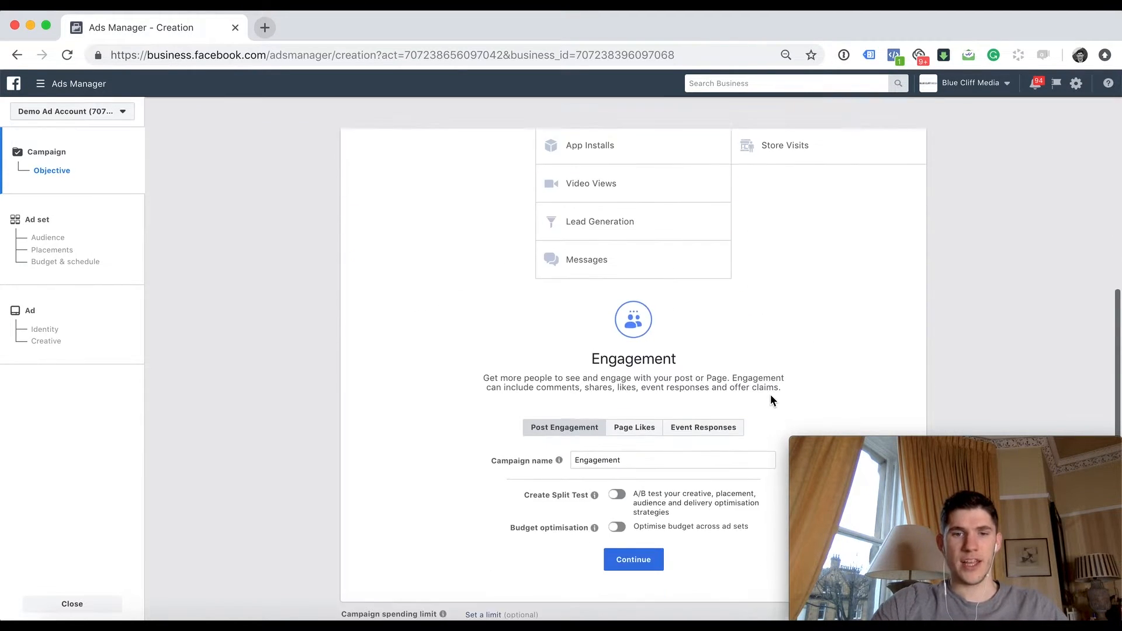
{"action": "scroll", "coordinate": [770, 395], "scroll_direction": "down", "scroll_amount": 1}
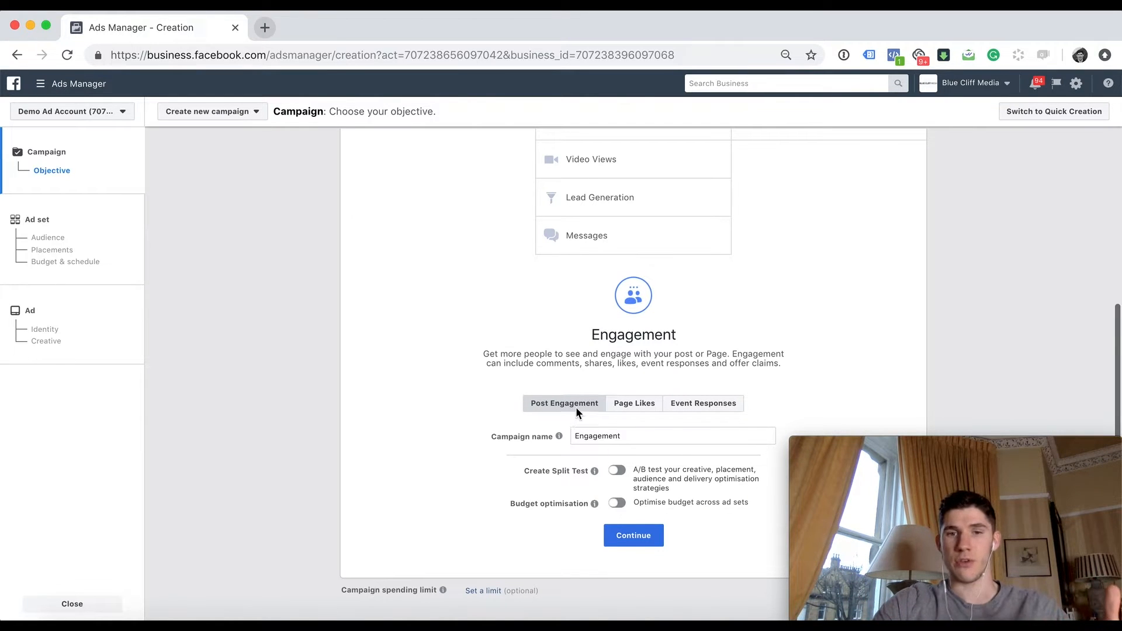
{"action": "scroll", "coordinate": [598, 394], "scroll_direction": "up", "scroll_amount": 3}
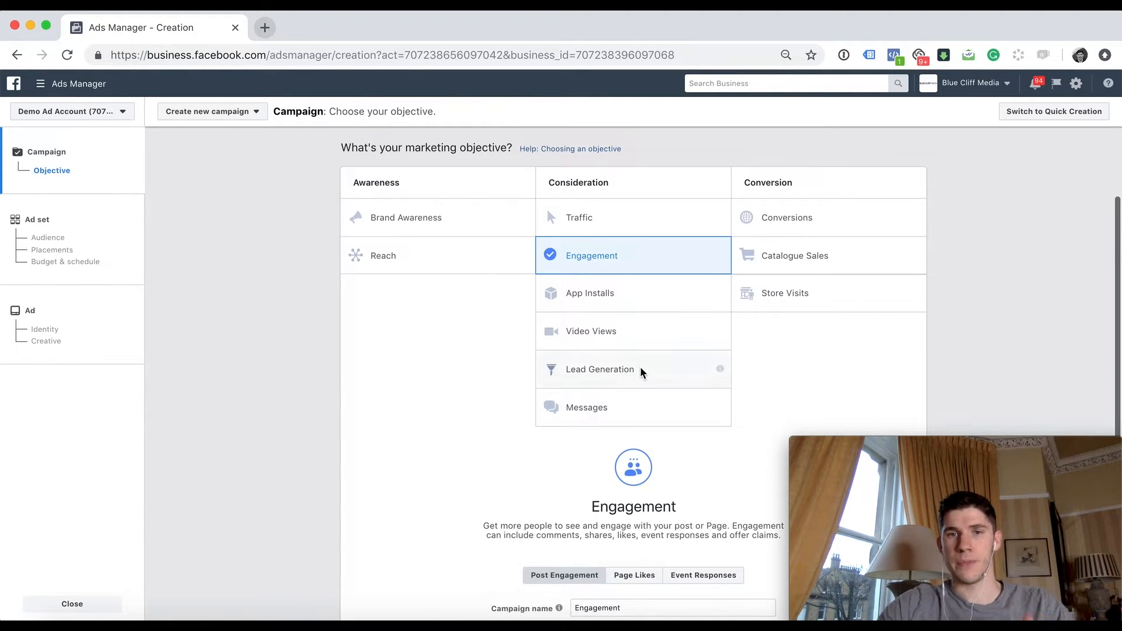
{"action": "scroll", "coordinate": [884, 324], "scroll_direction": "up", "scroll_amount": 3}
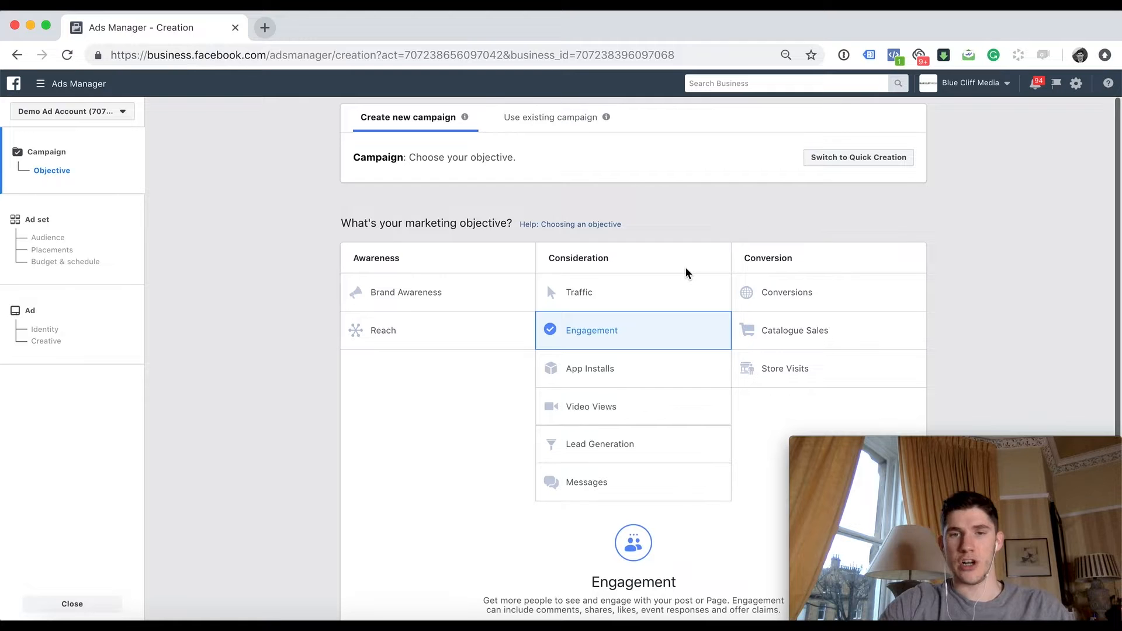
- Choose Traffic as the campaign's marketing objective
{"action": "left_click", "coordinate": [678, 283]}
{"action": "scroll", "coordinate": [635, 369], "scroll_direction": "down", "scroll_amount": 3}
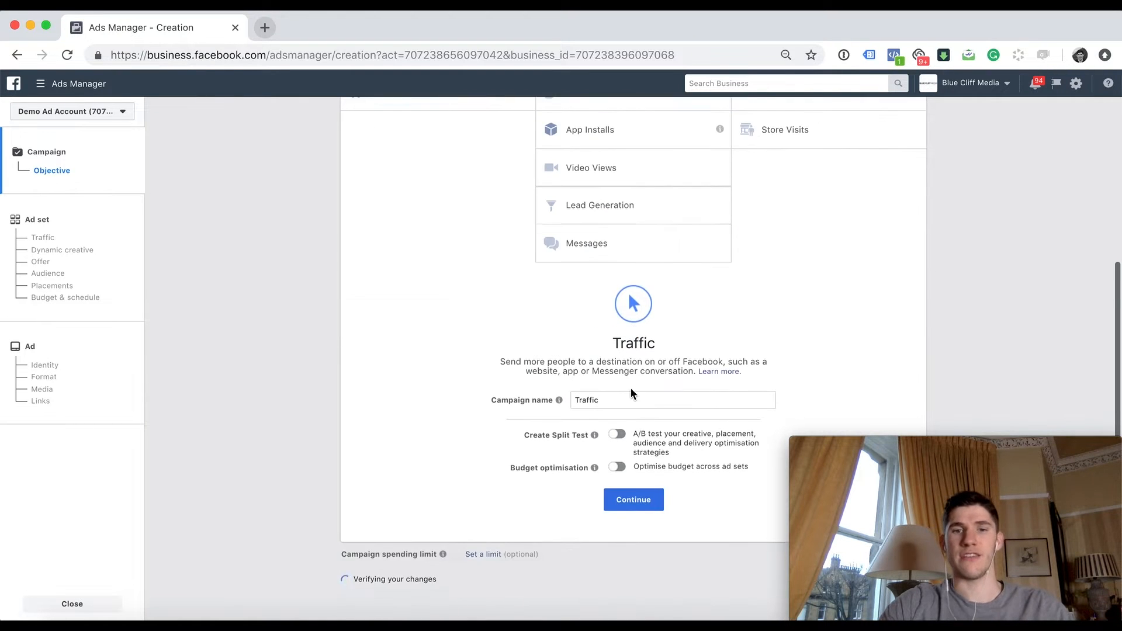
{"action": "scroll", "coordinate": [629, 397], "scroll_direction": "up", "scroll_amount": 3}
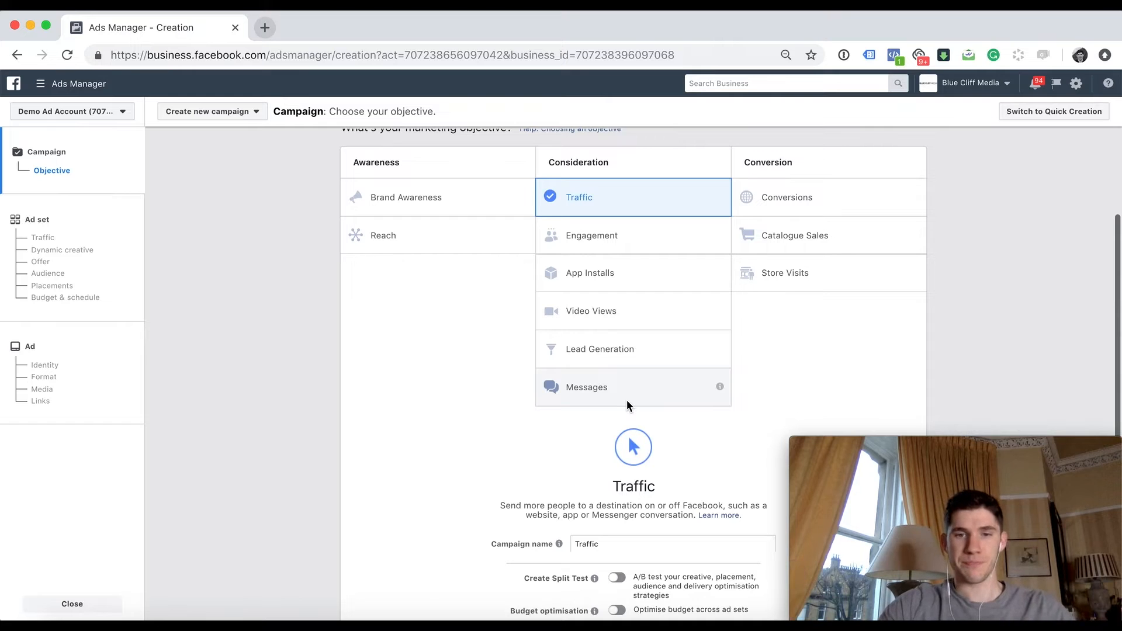
{"action": "scroll", "coordinate": [629, 419], "scroll_direction": "down", "scroll_amount": 2}
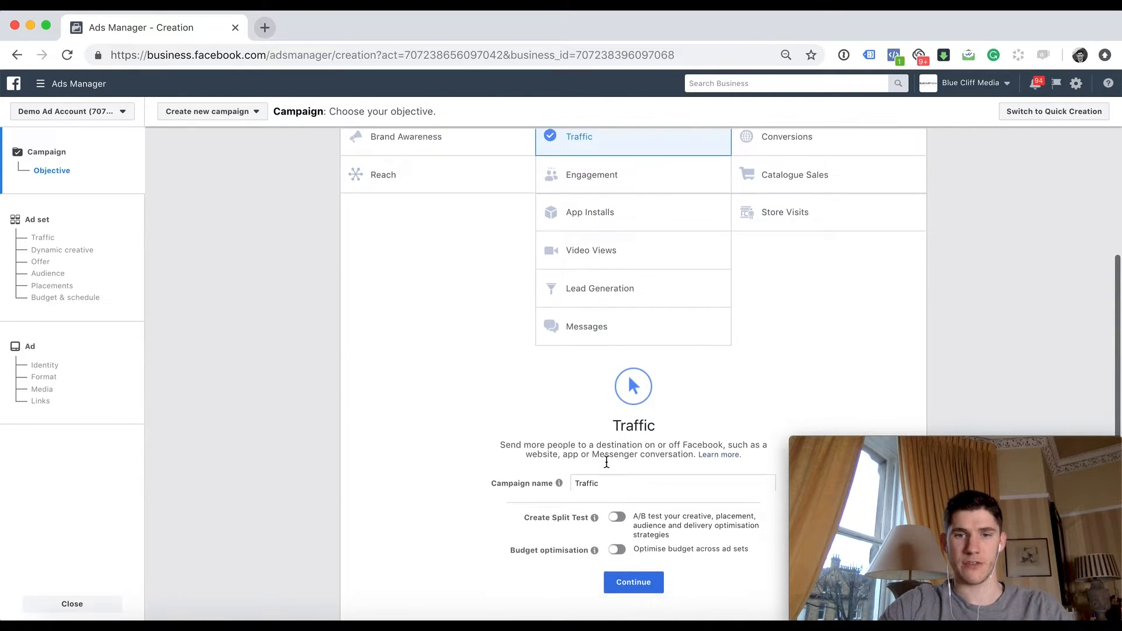
- Name the campaign "Test" and continue to the ad set settings
{"action": "scroll", "coordinate": [607, 463], "scroll_direction": "down", "scroll_amount": 2}
{"action": "double_click", "coordinate": [596, 419]}
{"action": "type", "text": "Test"}
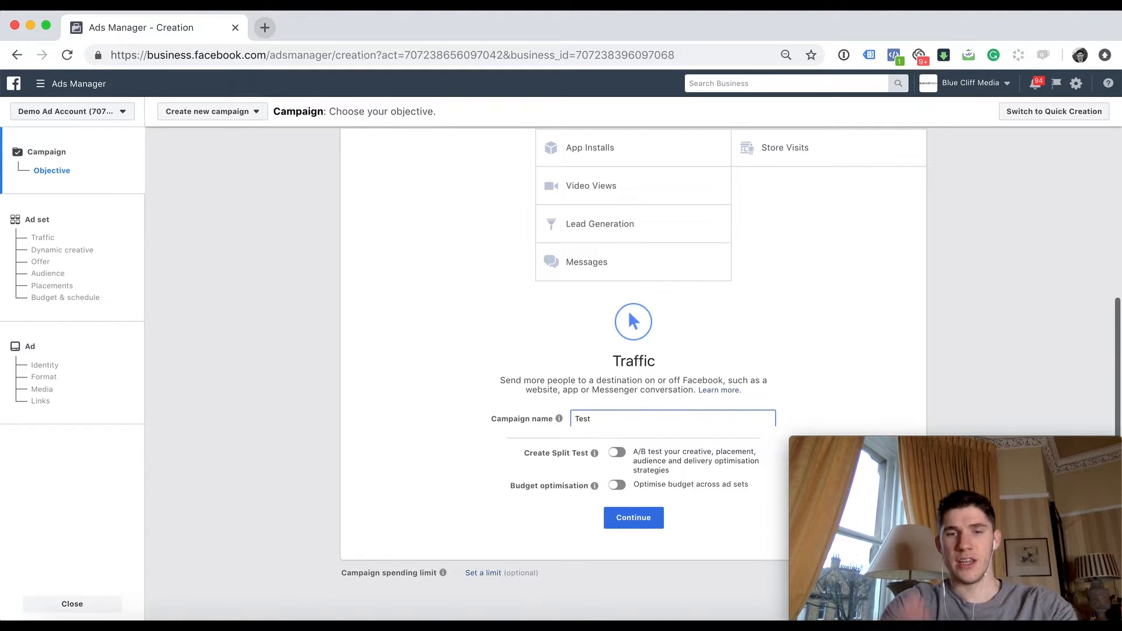
{"action": "left_click", "coordinate": [867, 323]}
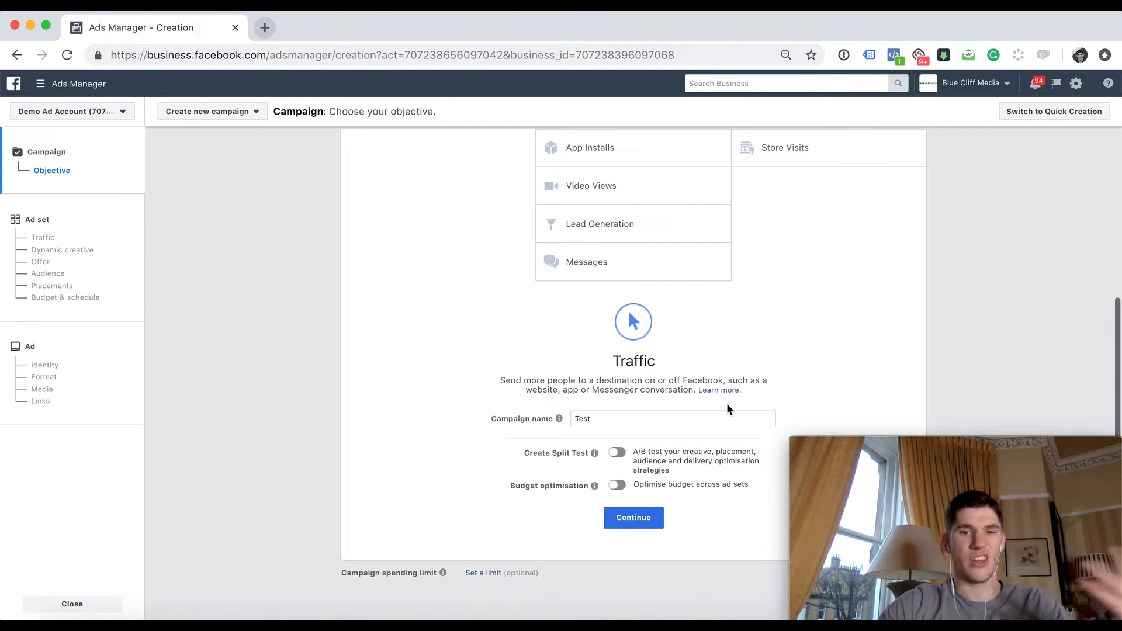
{"action": "left_click", "coordinate": [636, 523]}
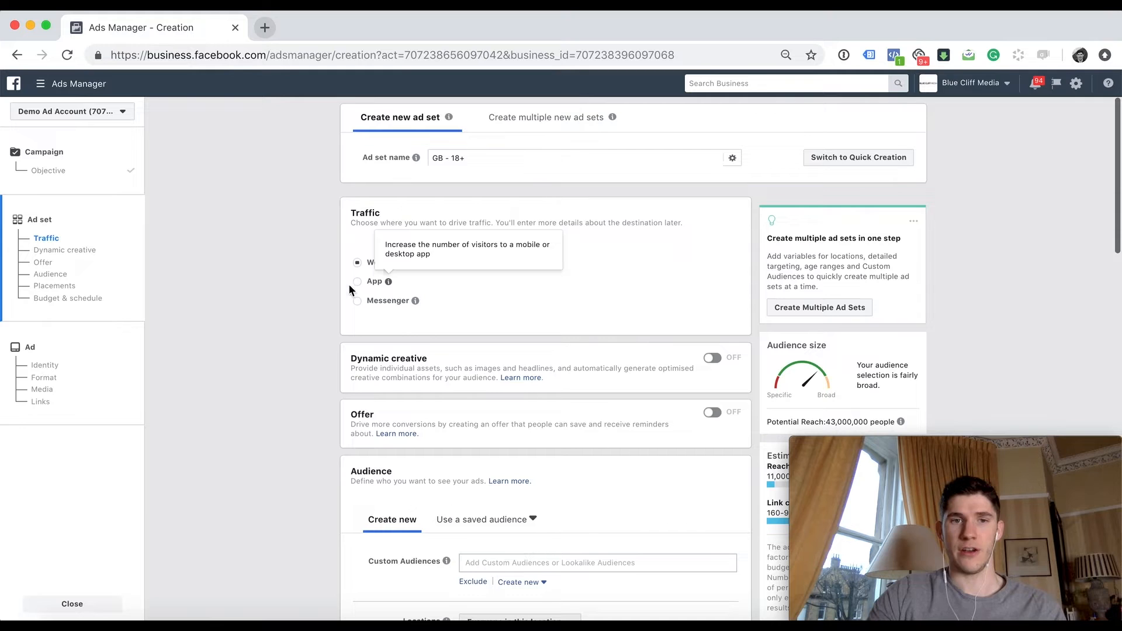
- Replace the ad set's default audience location, United Kingdom, with United States
{"action": "scroll", "coordinate": [406, 316], "scroll_direction": "down", "scroll_amount": 1}
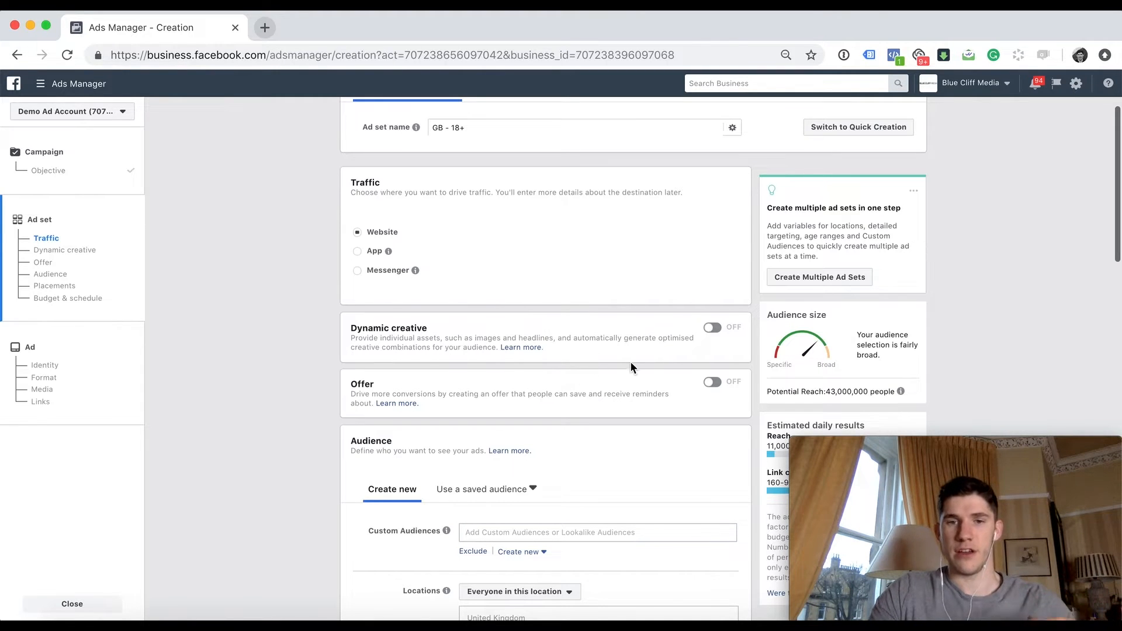
{"action": "scroll", "coordinate": [701, 368], "scroll_direction": "down", "scroll_amount": 4}
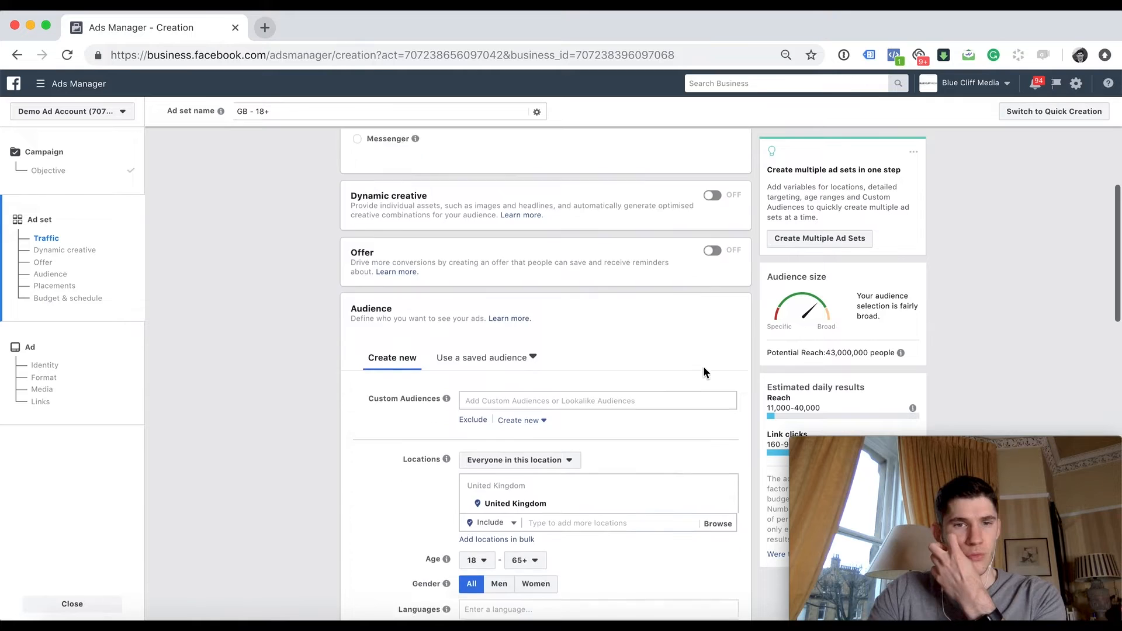
{"action": "scroll", "coordinate": [703, 372], "scroll_direction": "down", "scroll_amount": 2}
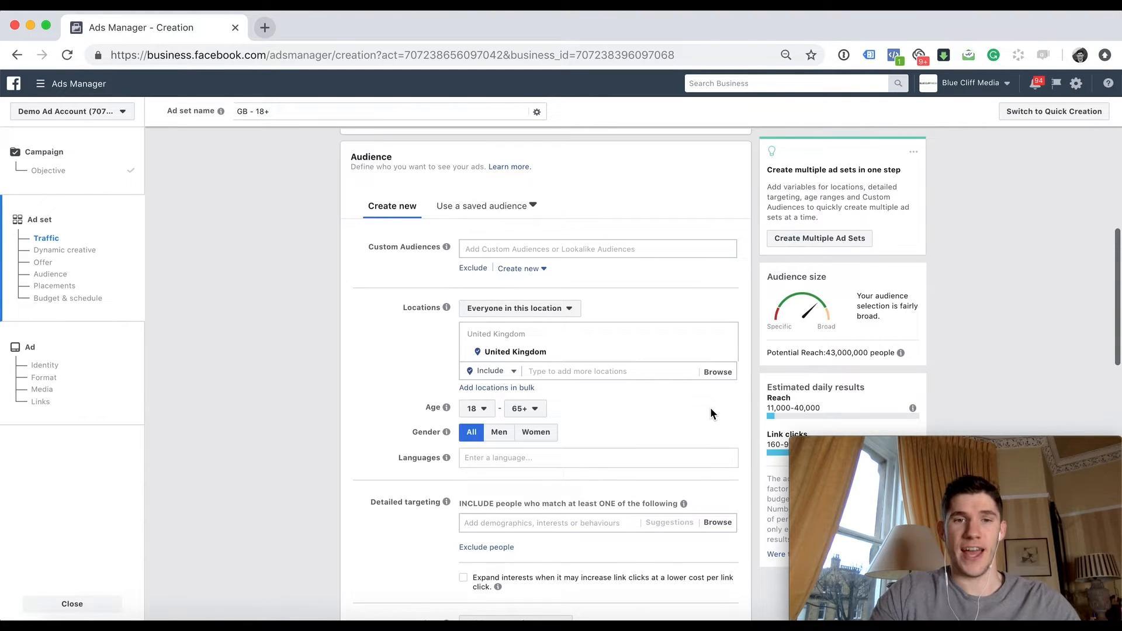
{"action": "scroll", "coordinate": [710, 408], "scroll_direction": "down", "scroll_amount": 2}
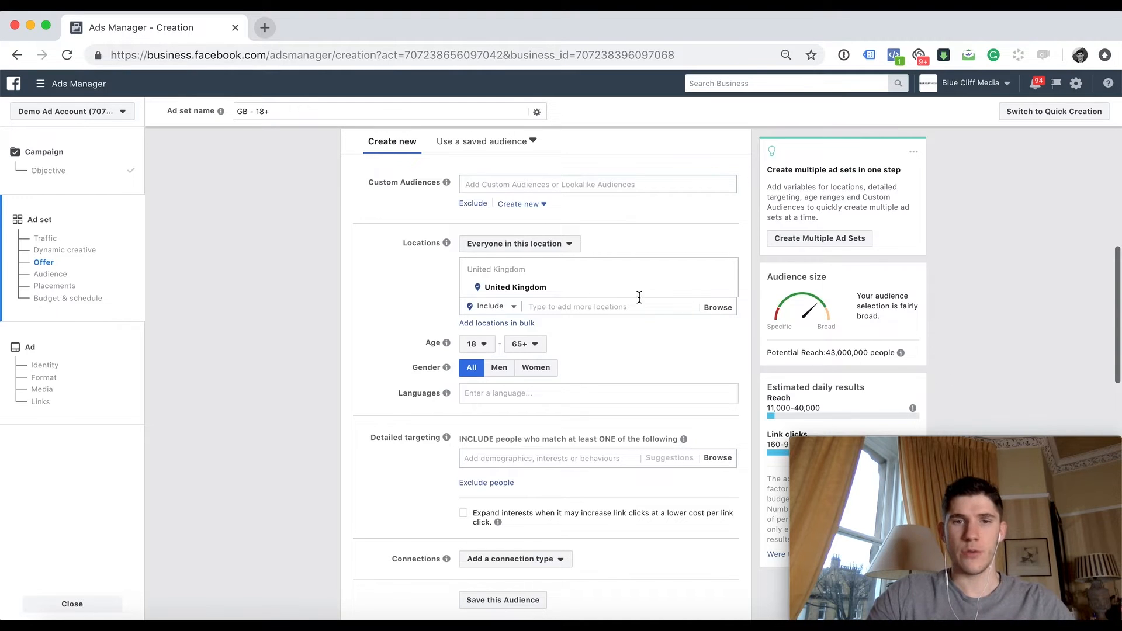
{"action": "left_click", "coordinate": [726, 289]}
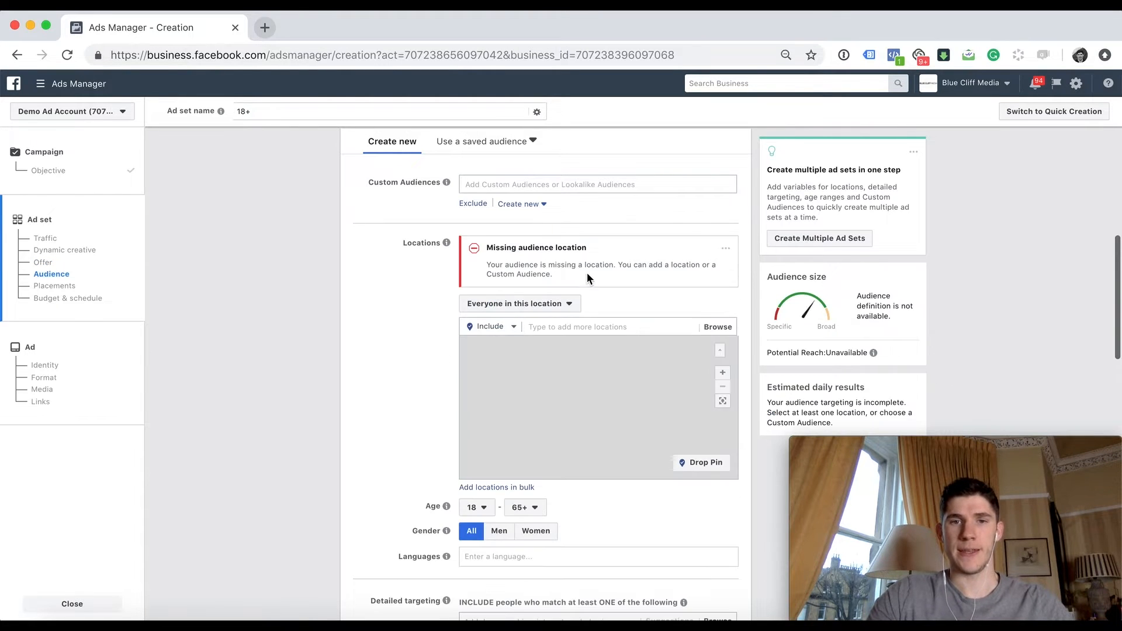
{"action": "left_click", "coordinate": [566, 331]}
{"action": "type", "text": "united sta"}
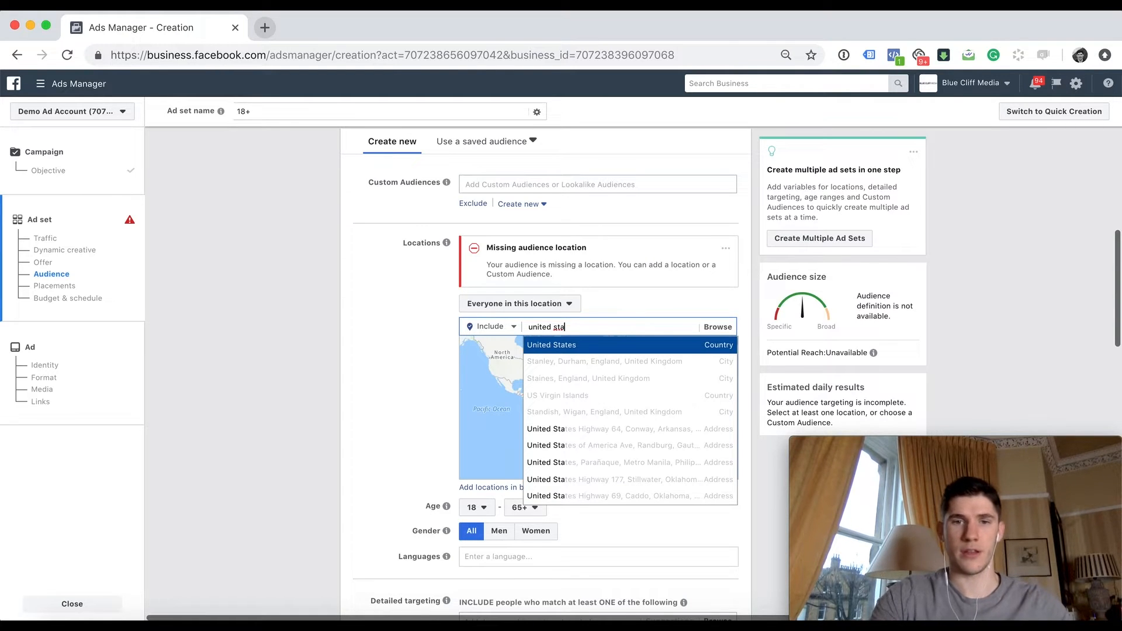
{"action": "key", "text": "Return"}
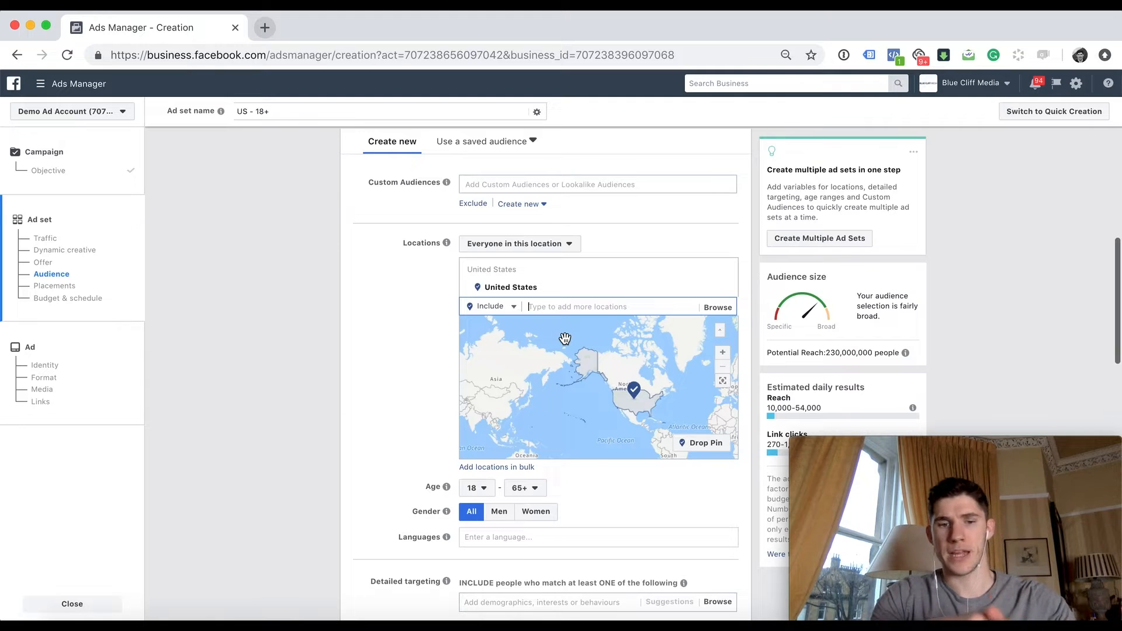
- Add United Kingdom as a second audience location alongside United States
{"action": "type", "text": "united king"}
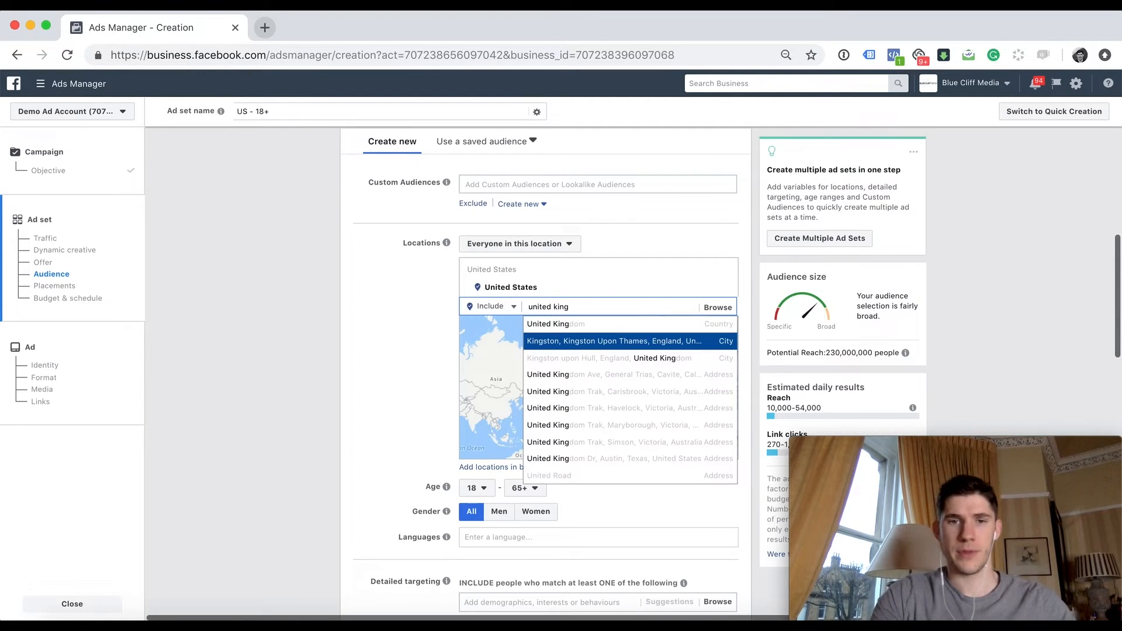
{"action": "key", "text": "Return"}
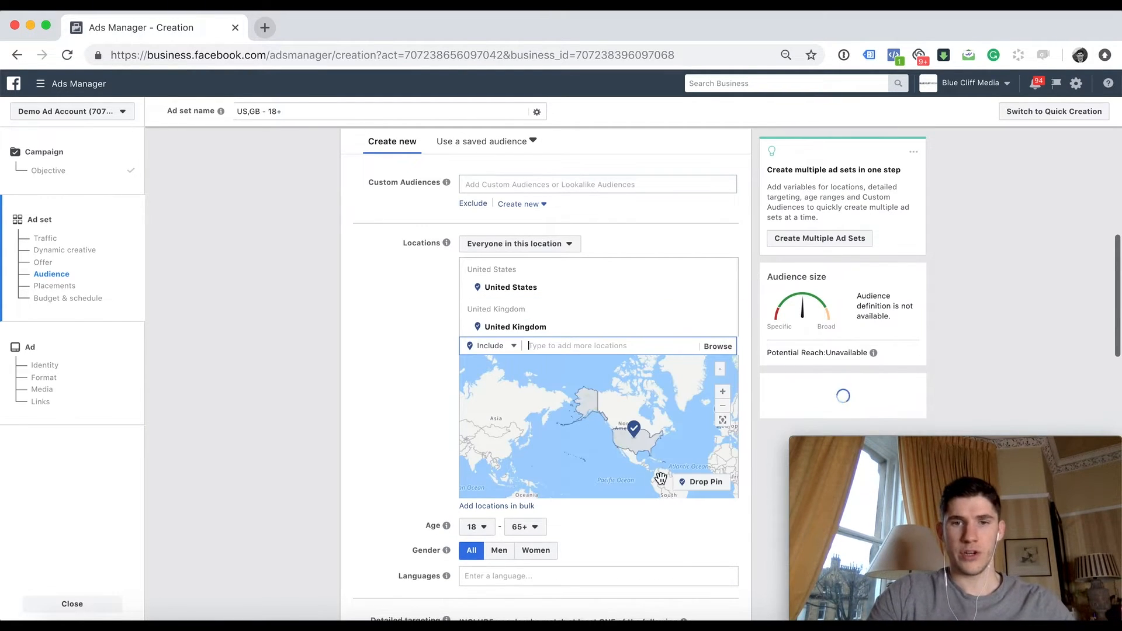
{"action": "left_click", "coordinate": [722, 406]}
{"action": "left_click_drag", "start_coordinate": [581, 431], "coordinate": [667, 403]}
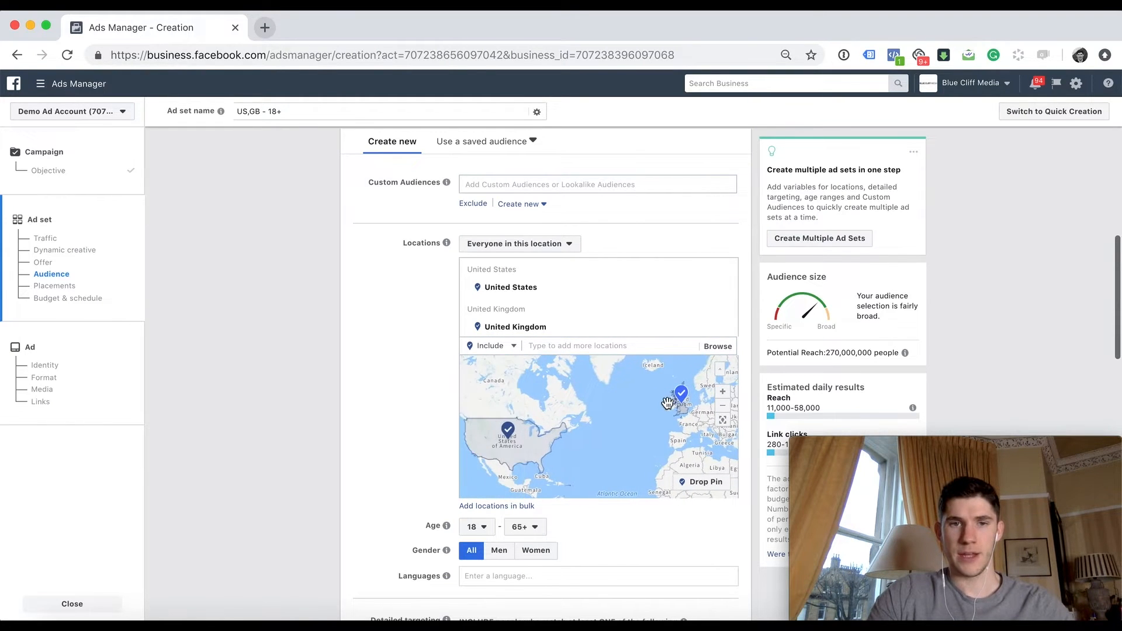
- Restrict the location targeting to "People who live in this location"
{"action": "left_click", "coordinate": [508, 244]}
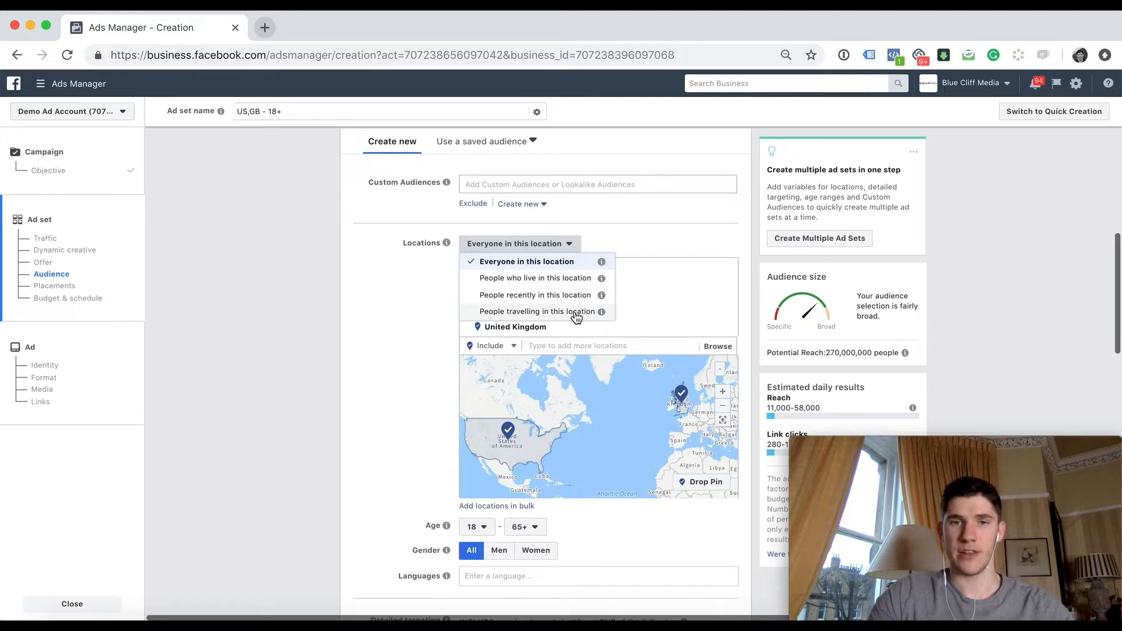
{"action": "mouse_move", "coordinate": [602, 286]}
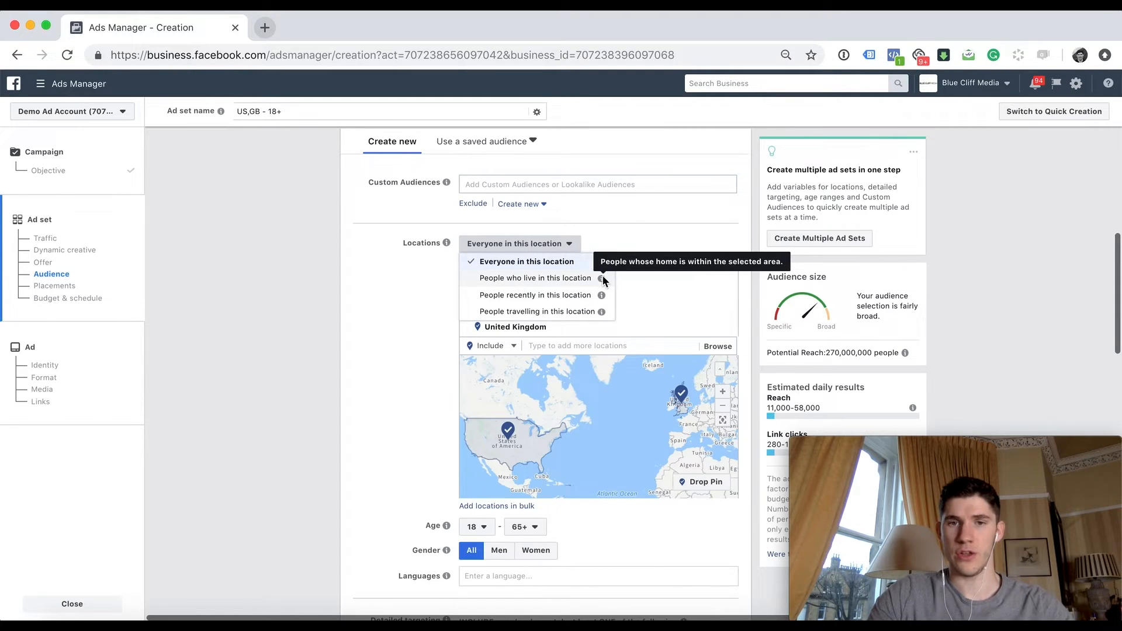
{"action": "mouse_move", "coordinate": [602, 315]}
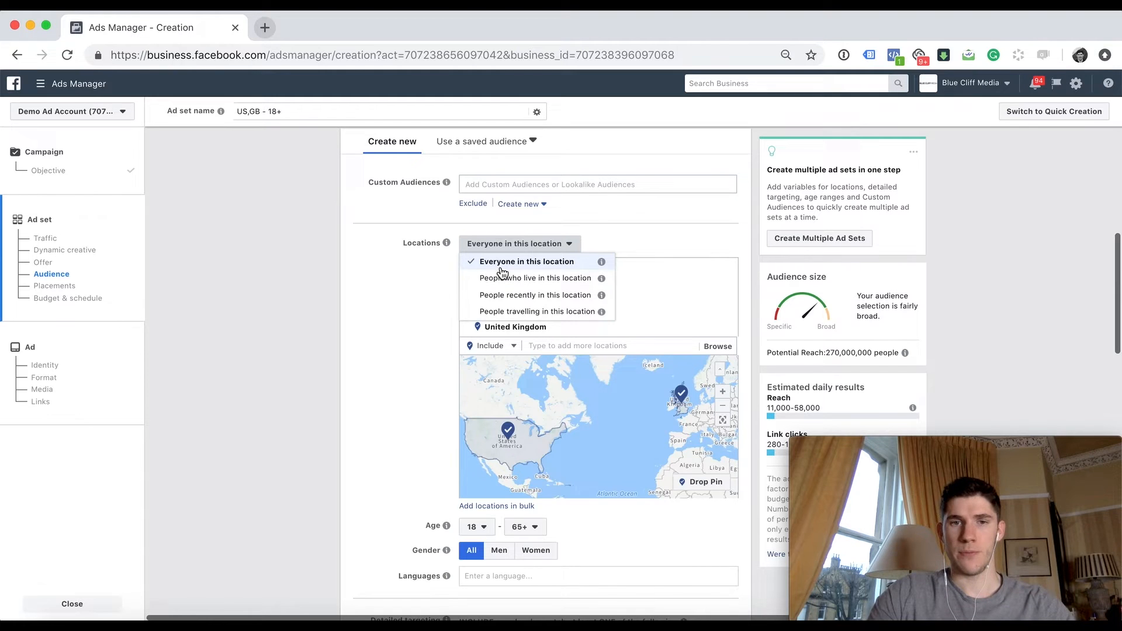
{"action": "left_click", "coordinate": [533, 281]}
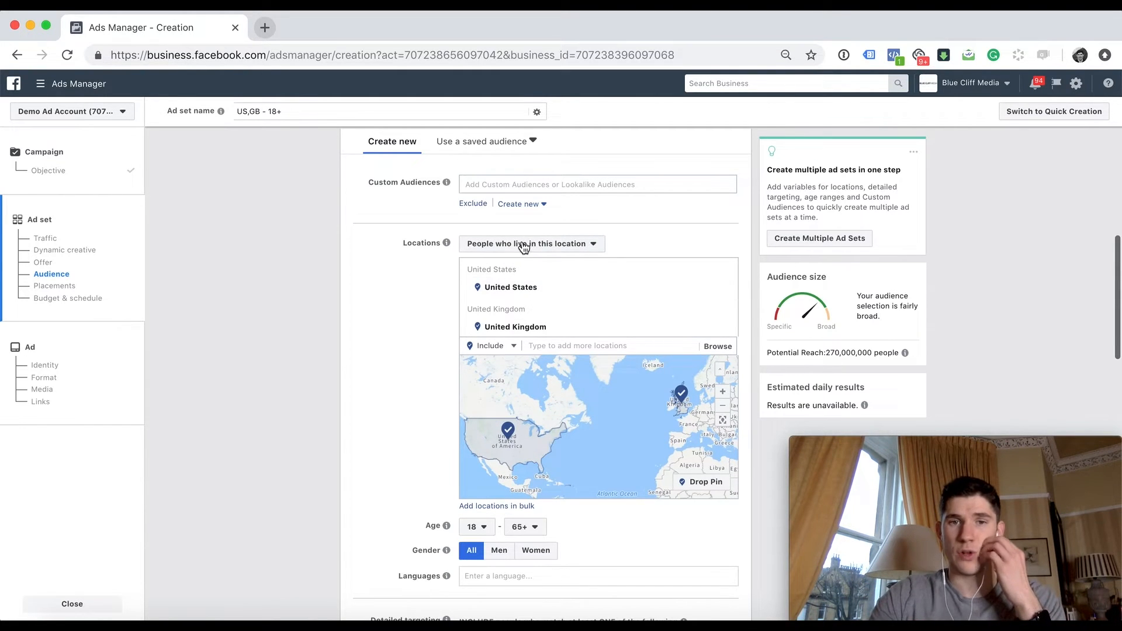
{"action": "left_click", "coordinate": [590, 243]}
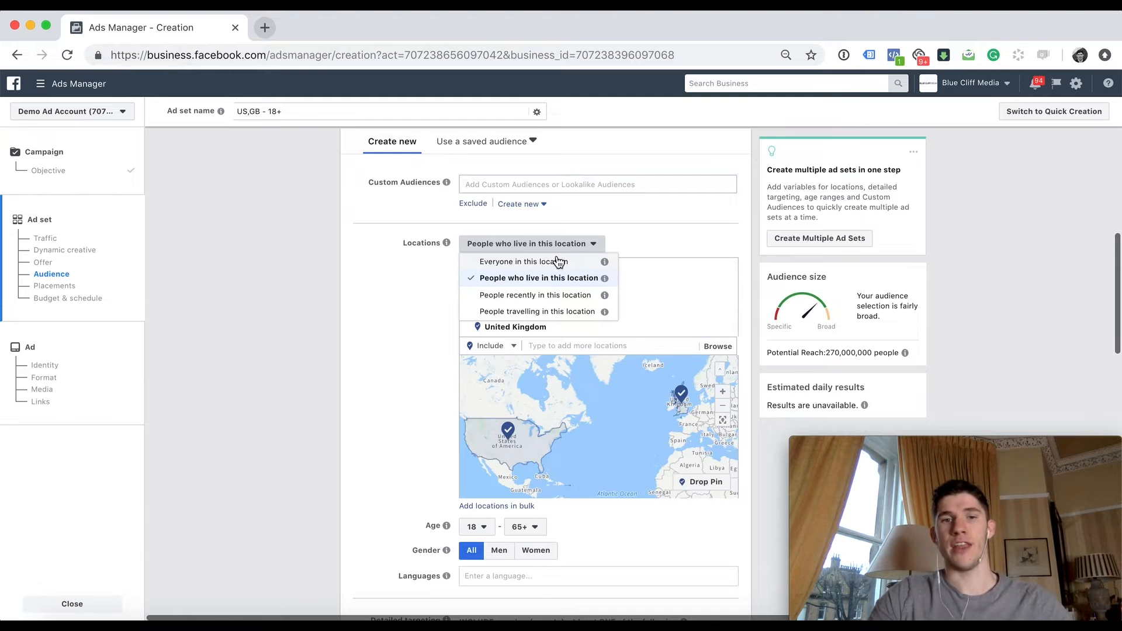
{"action": "left_click", "coordinate": [629, 241]}
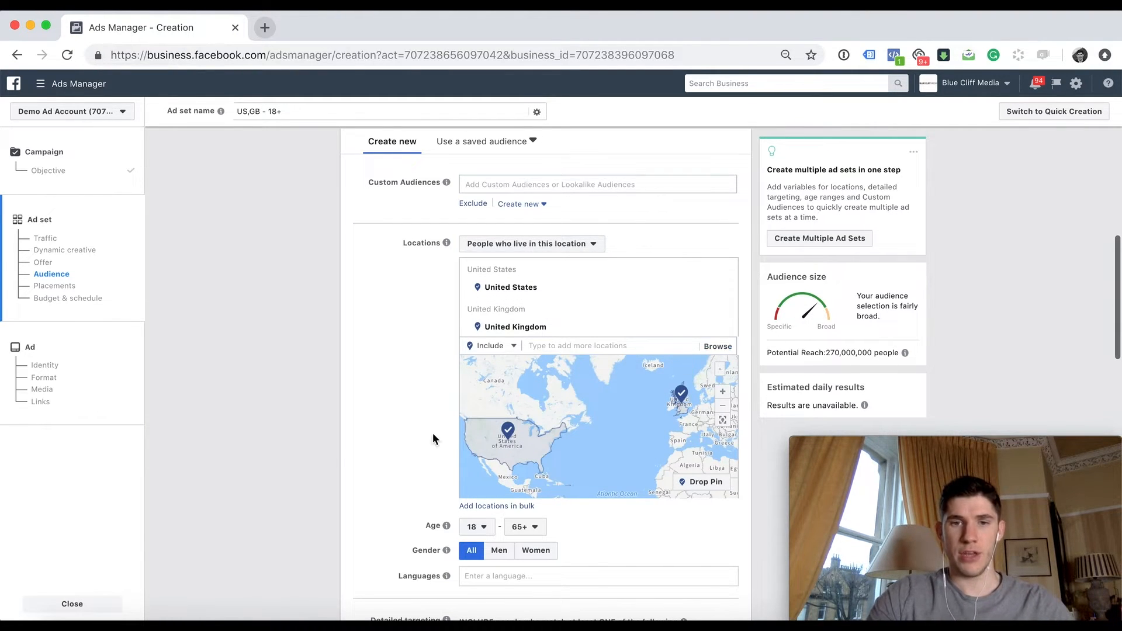
{"action": "scroll", "coordinate": [297, 461], "scroll_direction": "down", "scroll_amount": 2}
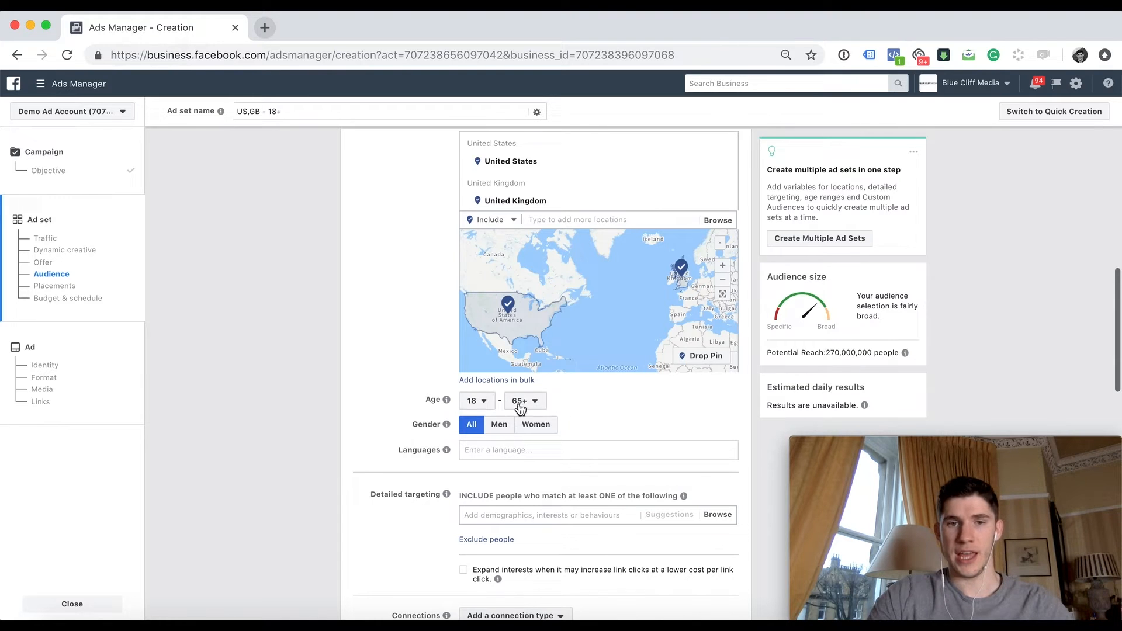
- Set both the minimum and maximum age of the ad set's audience to 25
{"action": "left_click", "coordinate": [465, 408]}
{"action": "scroll", "coordinate": [484, 567], "scroll_direction": "down", "scroll_amount": 1}
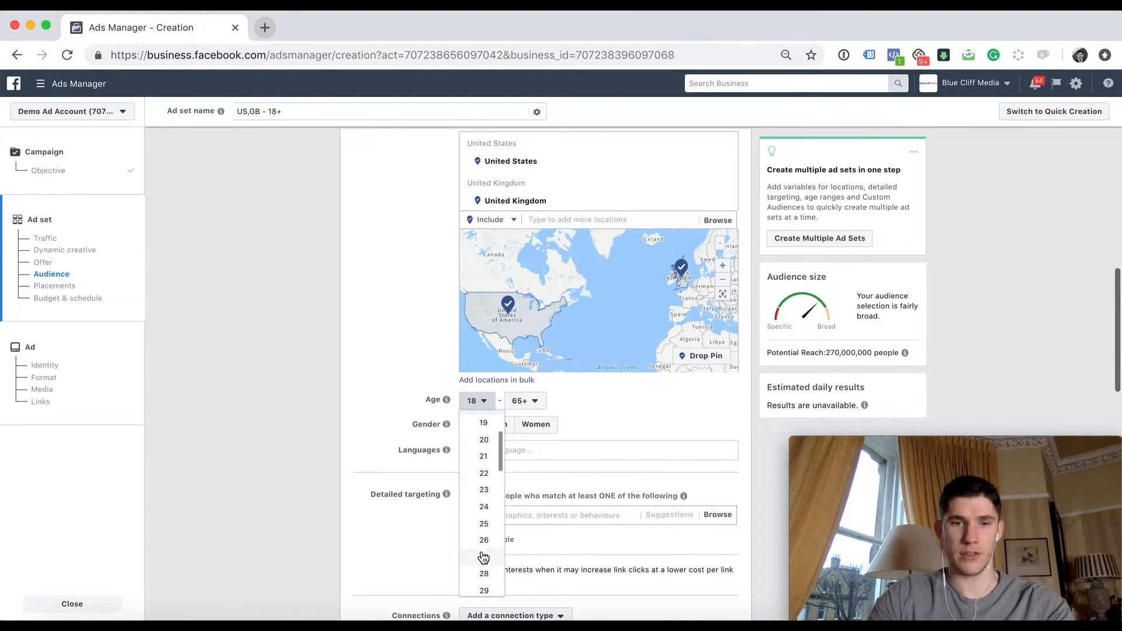
{"action": "left_click", "coordinate": [484, 522]}
{"action": "left_click", "coordinate": [532, 407]}
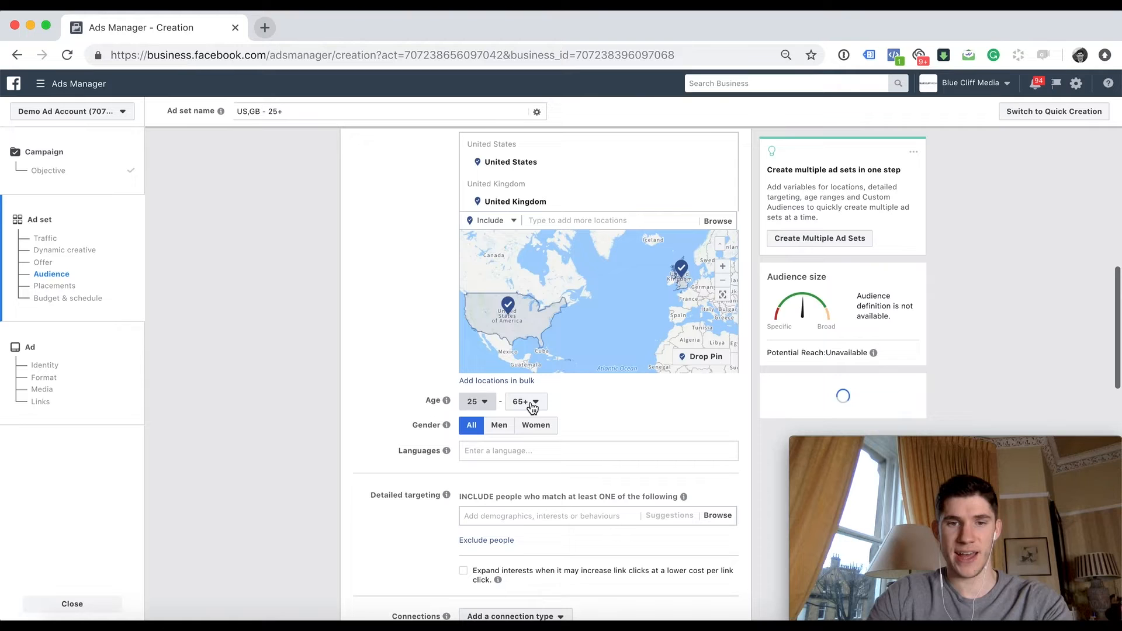
{"action": "scroll", "coordinate": [530, 492], "scroll_direction": "up", "scroll_amount": 6}
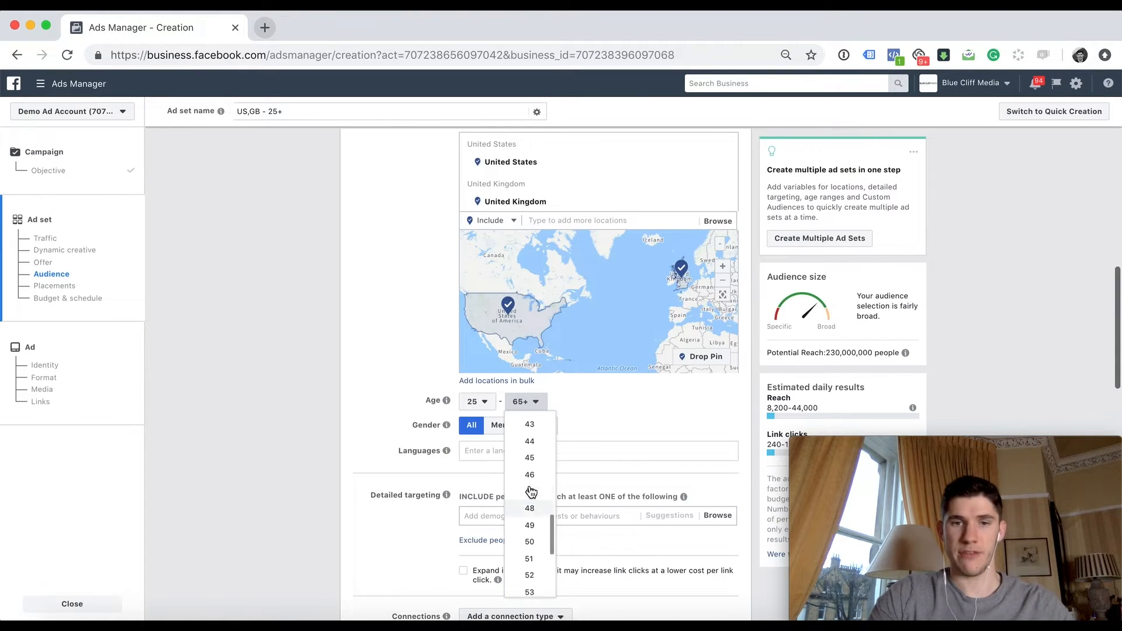
{"action": "scroll", "coordinate": [530, 491], "scroll_direction": "up", "scroll_amount": 3}
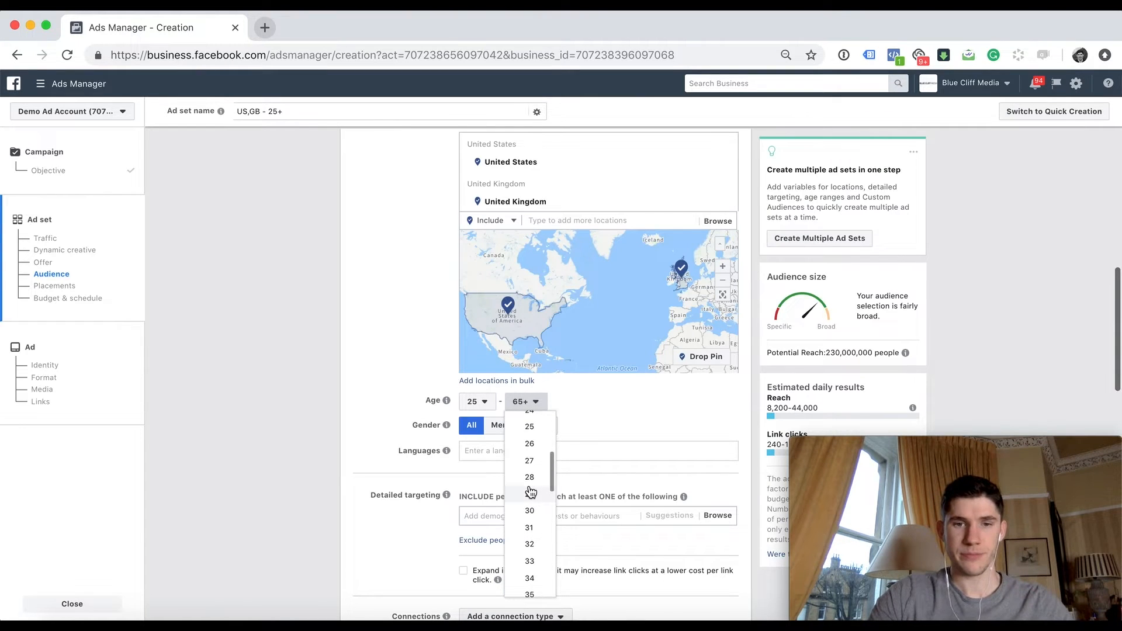
{"action": "left_click", "coordinate": [529, 426]}
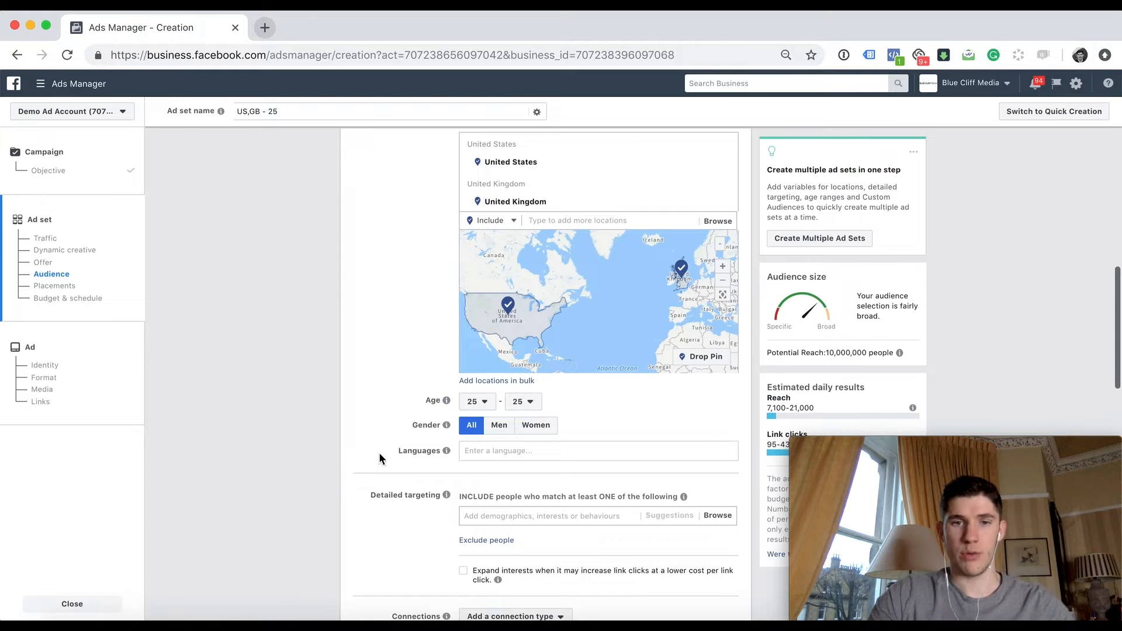
- Limit the audience to men and add Spanish as the targeted language
{"action": "left_click", "coordinate": [499, 430]}
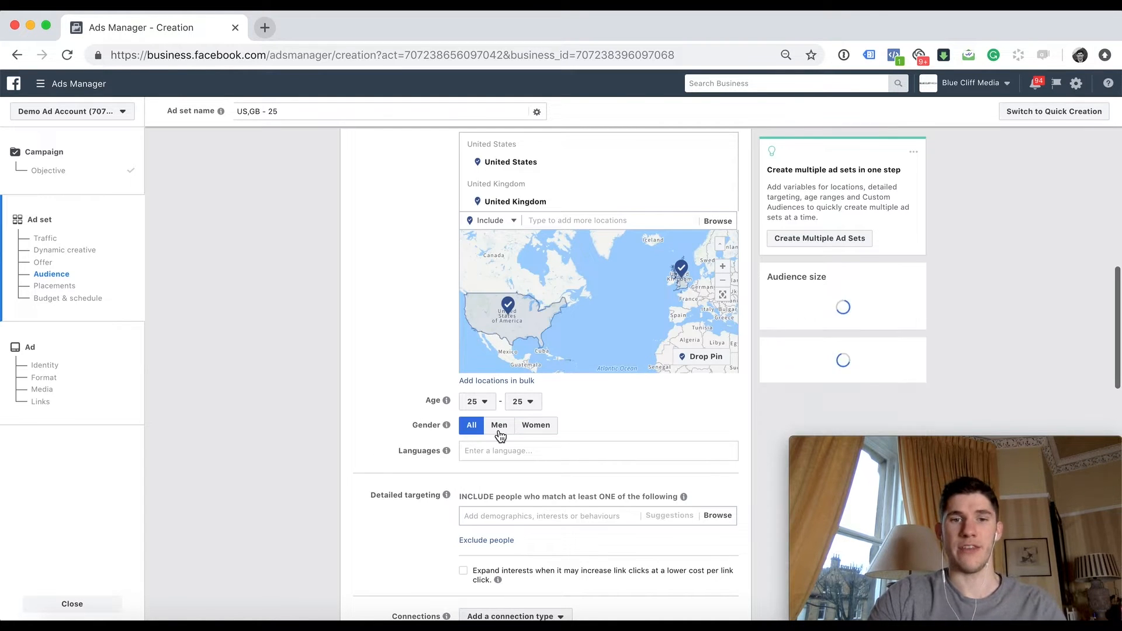
{"action": "left_click", "coordinate": [495, 450]}
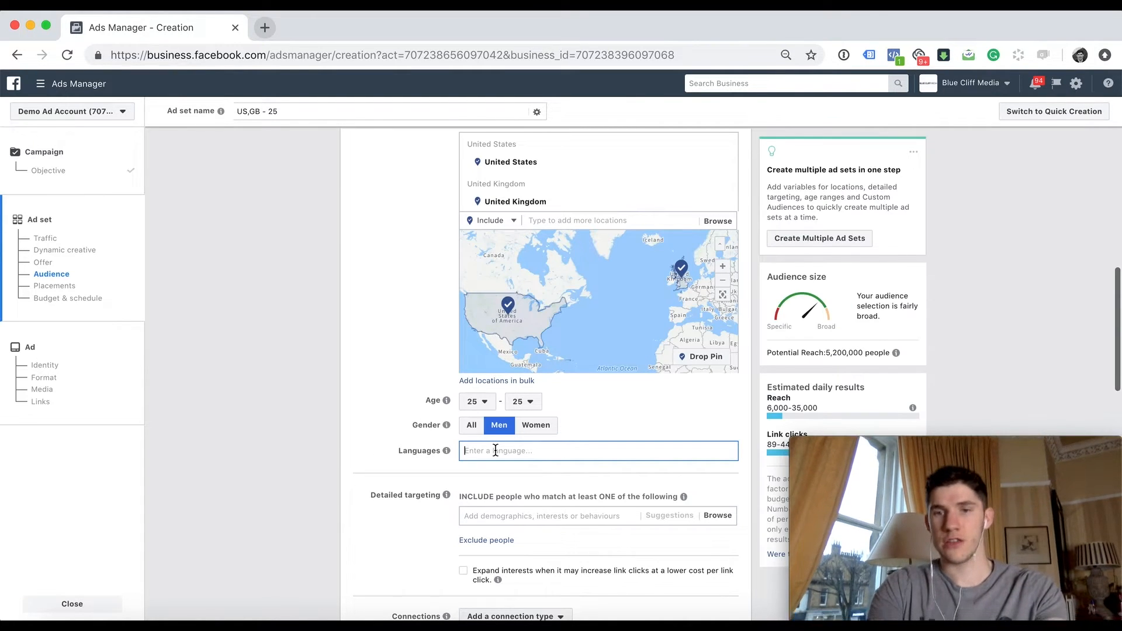
{"action": "type", "text": "spanish"}
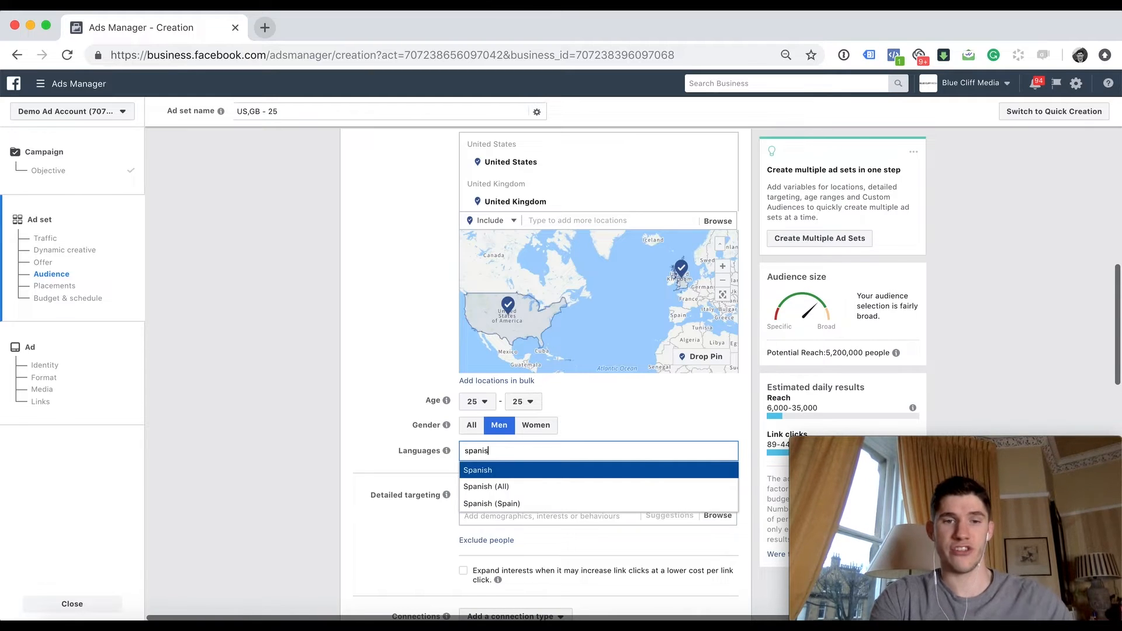
{"action": "key", "text": "Return"}
{"action": "left_click", "coordinate": [364, 429]}
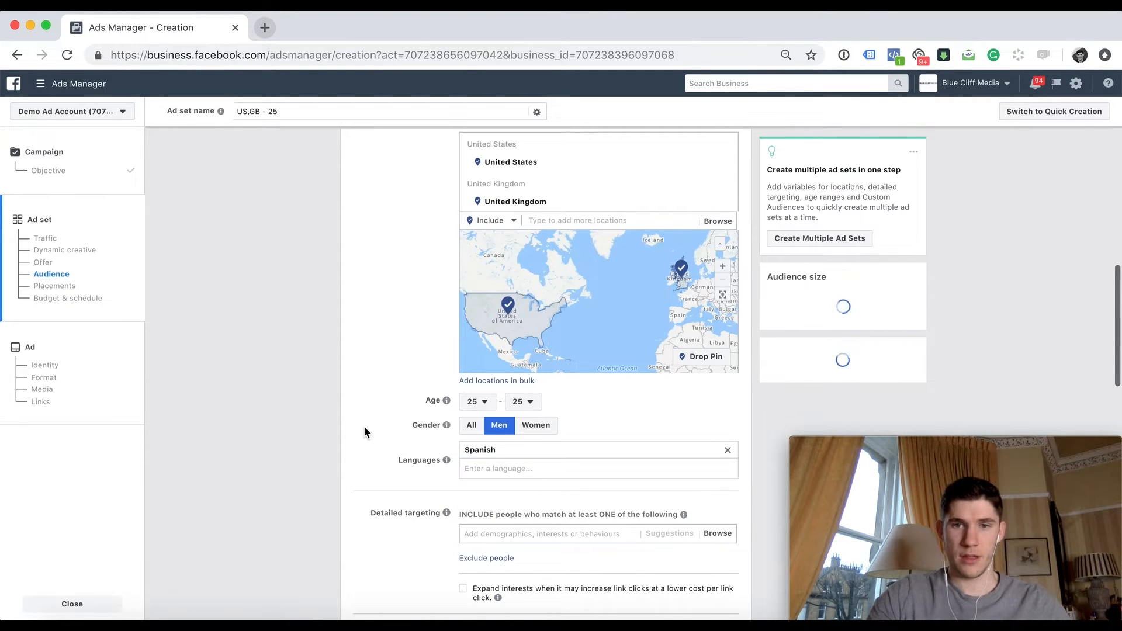
{"action": "left_click_drag", "start_coordinate": [824, 355], "coordinate": [857, 353]}
{"action": "left_click", "coordinate": [858, 353]}
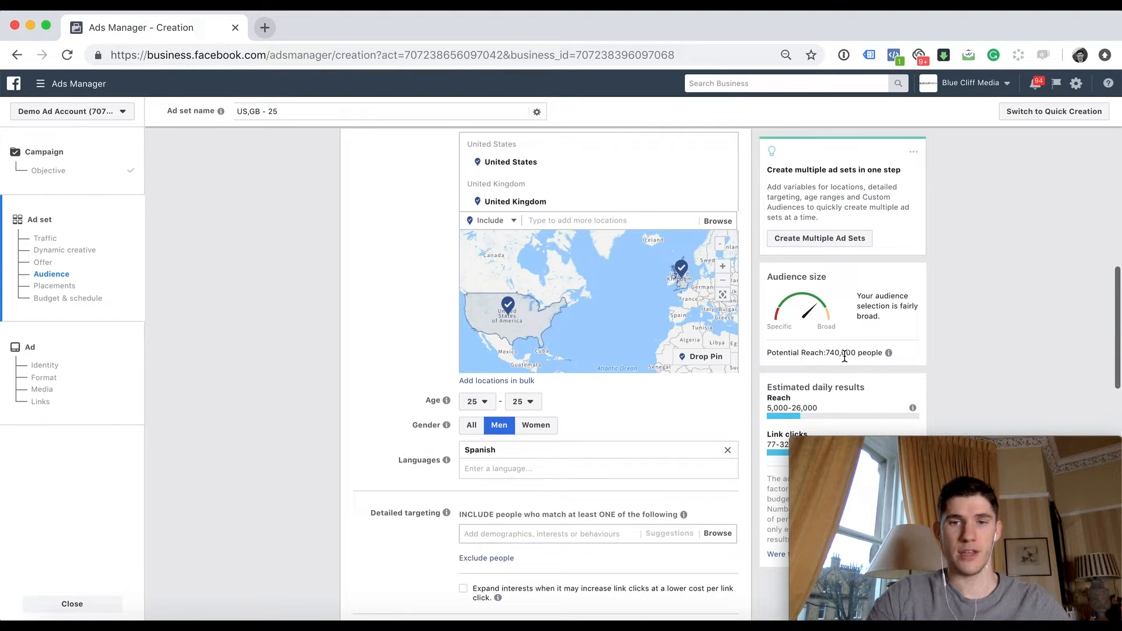
- Add the Football interest from Sports and outdoors > Sports to the included detailed targeting
{"action": "scroll", "coordinate": [1099, 374], "scroll_direction": "down", "scroll_amount": 4}
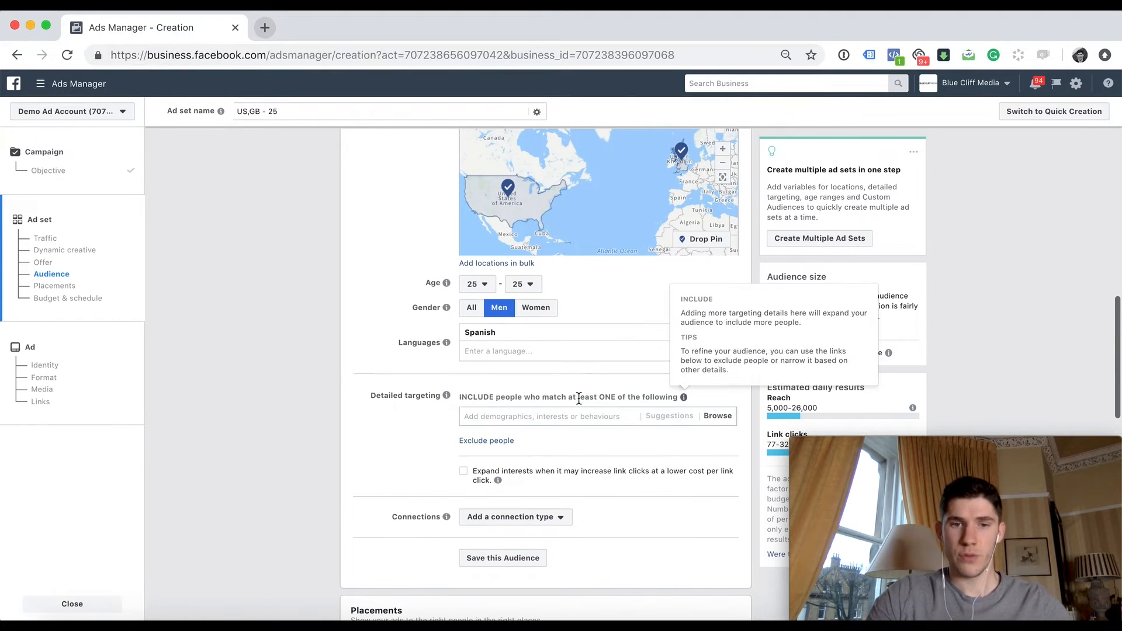
{"action": "left_click", "coordinate": [556, 422]}
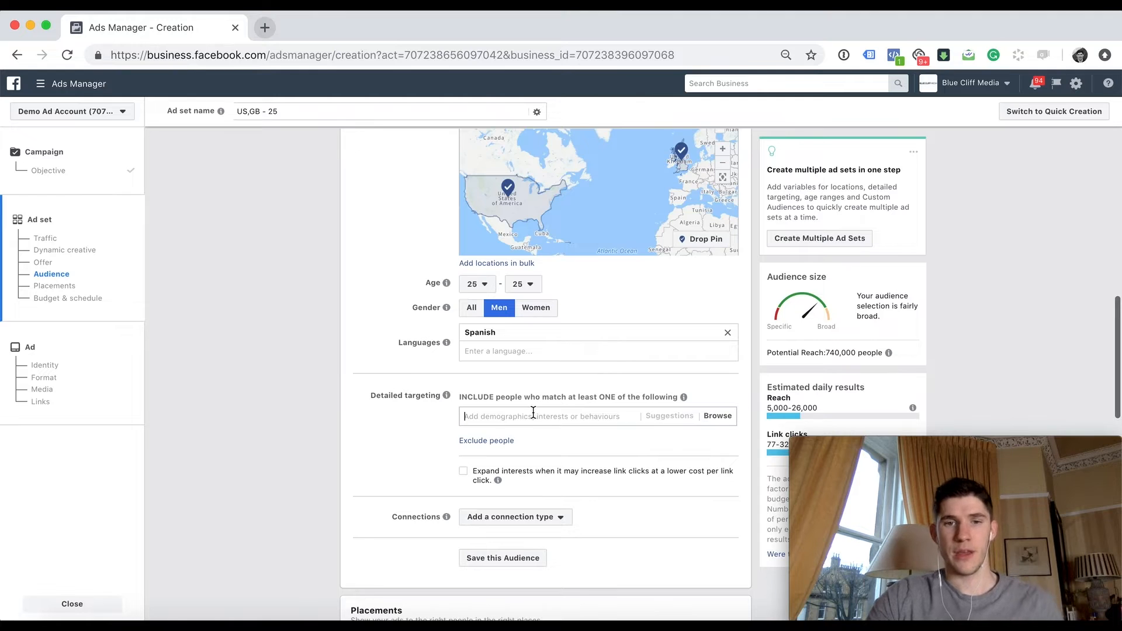
{"action": "type", "text": "football"}
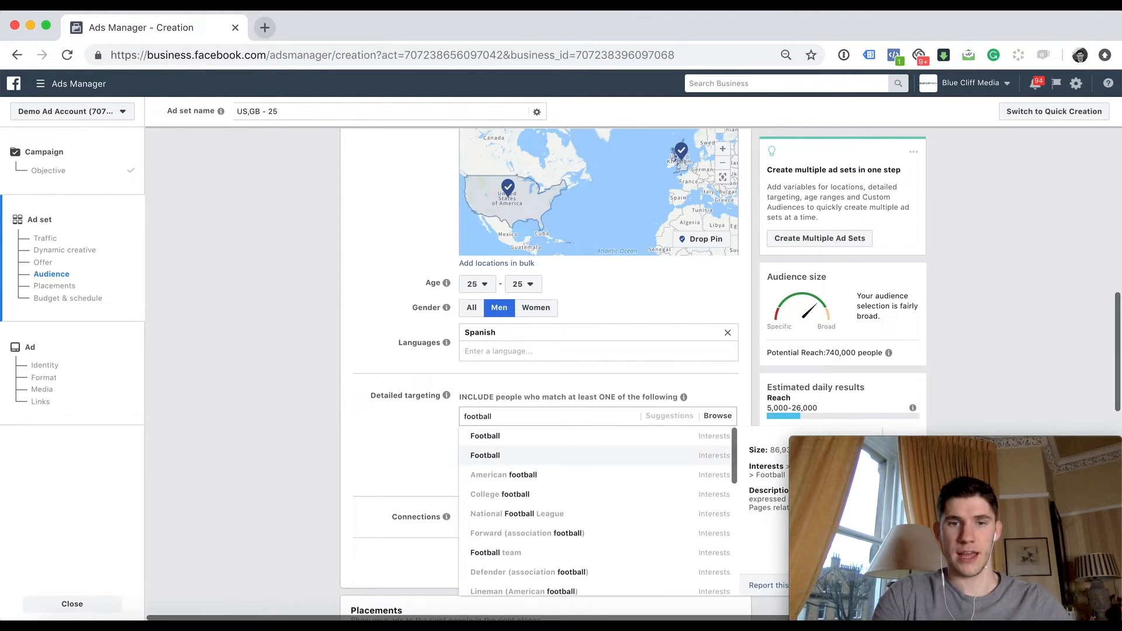
{"action": "key", "text": "Up"}
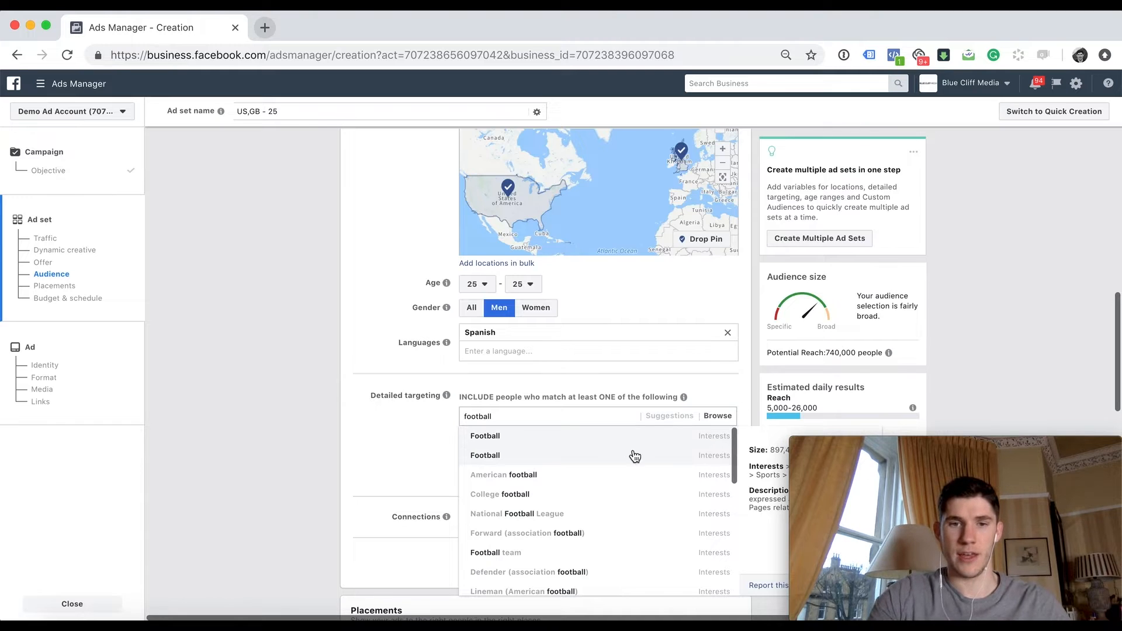
{"action": "left_click", "coordinate": [620, 437]}
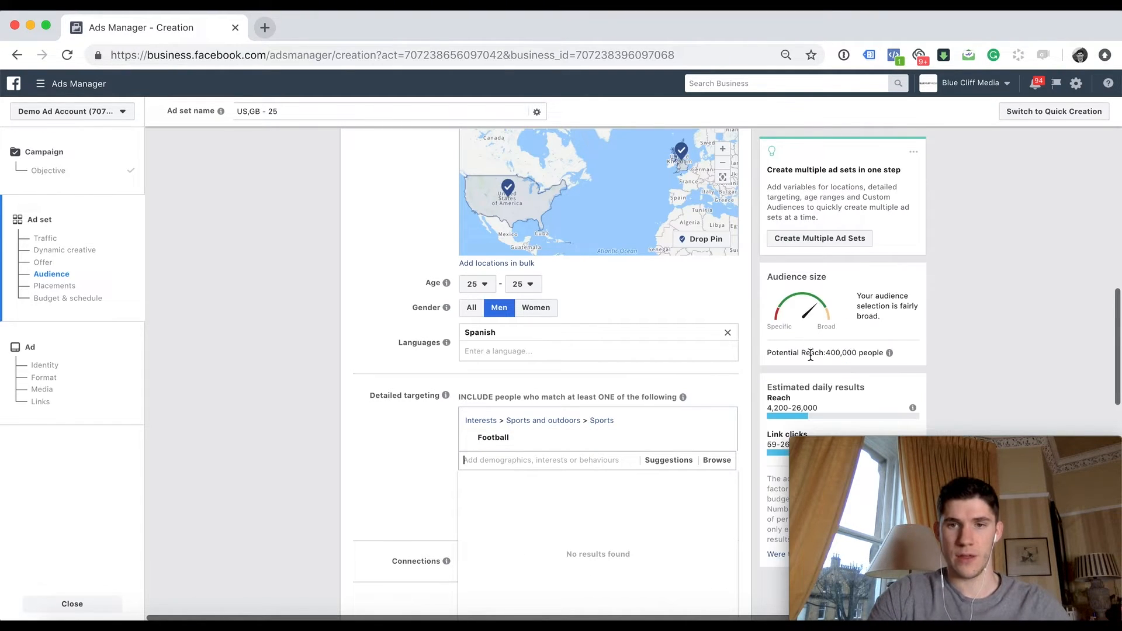
{"action": "left_click", "coordinate": [308, 460]}
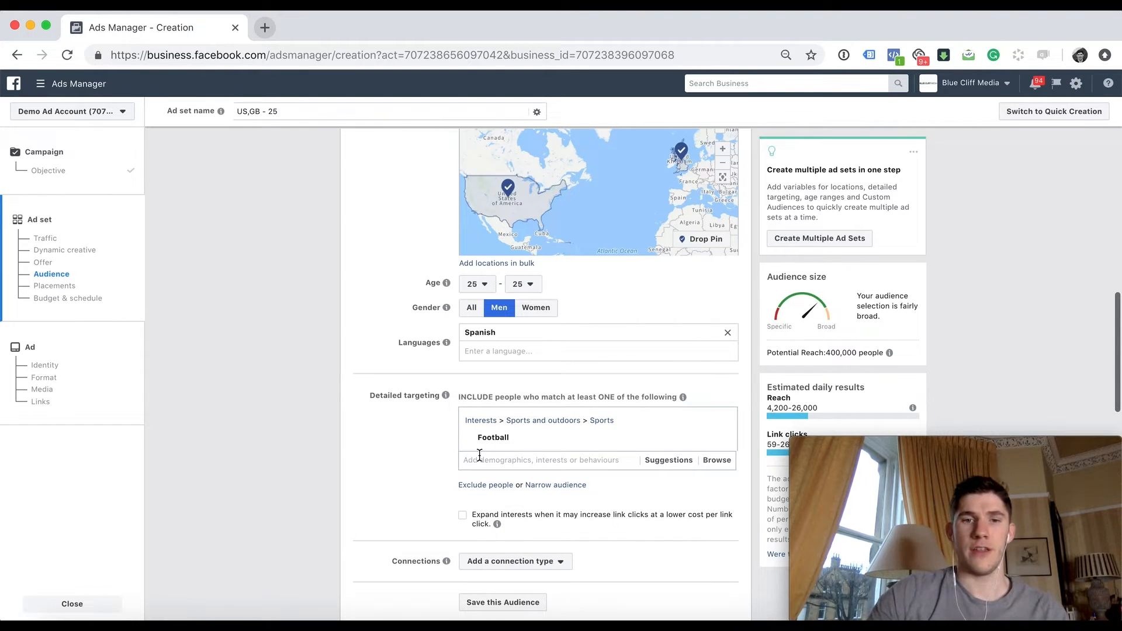
- Add the Tennis and Golf interests alongside Football in the included detailed targeting
{"action": "type", "text": "tennis"}
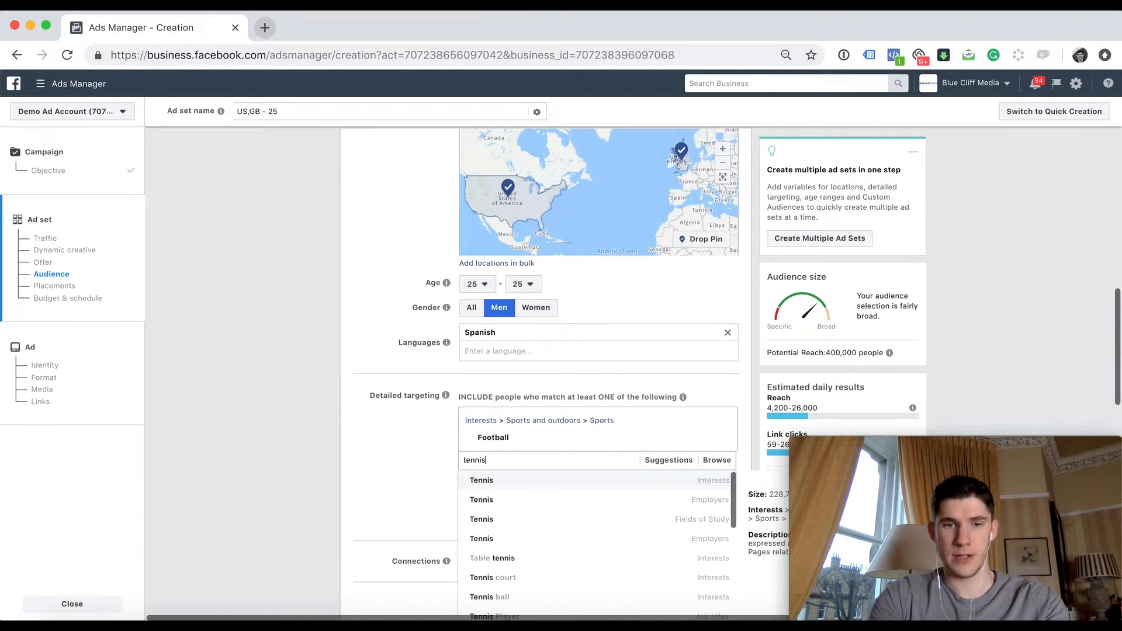
{"action": "key", "text": "Return"}
{"action": "type", "text": "gp;"}
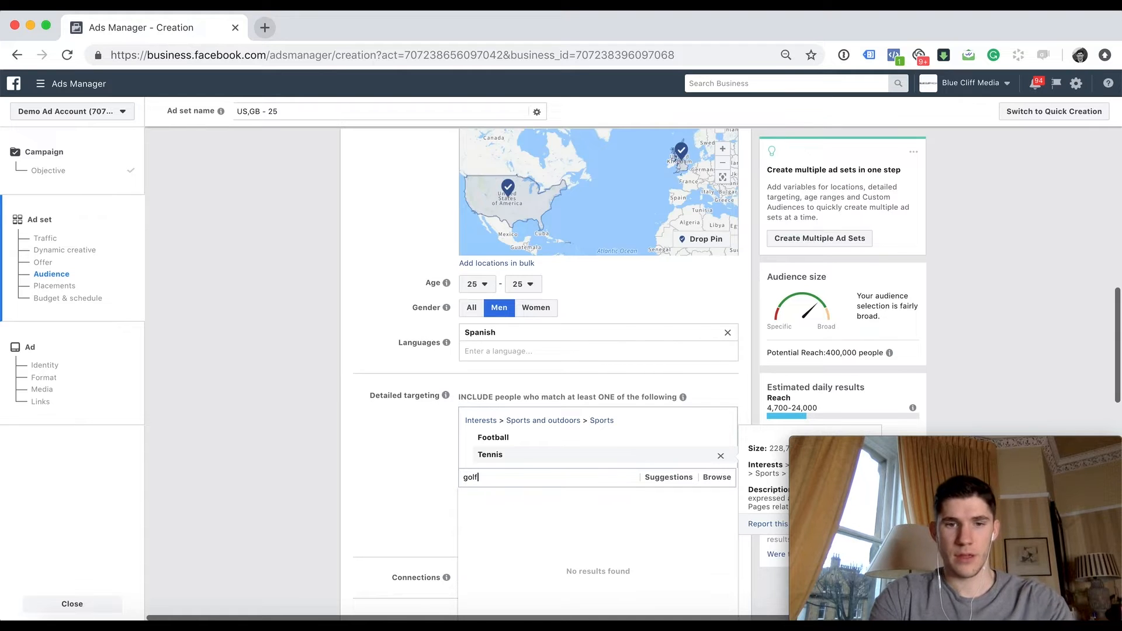
{"action": "key", "text": "Return"}
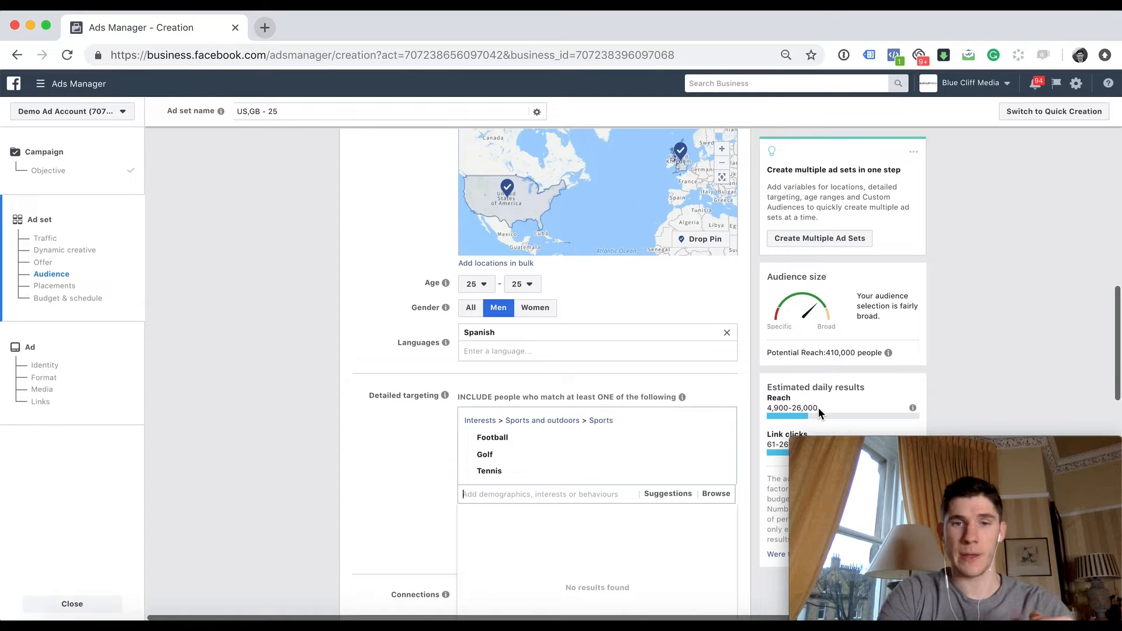
{"action": "mouse_move", "coordinate": [527, 432]}
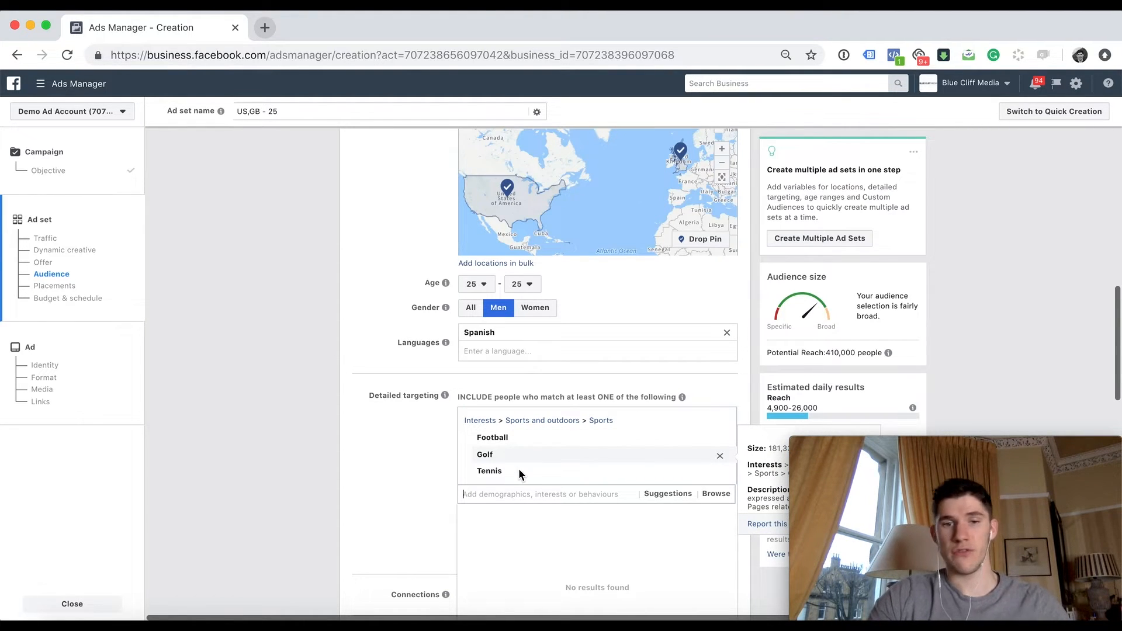
{"action": "left_click", "coordinate": [289, 522]}
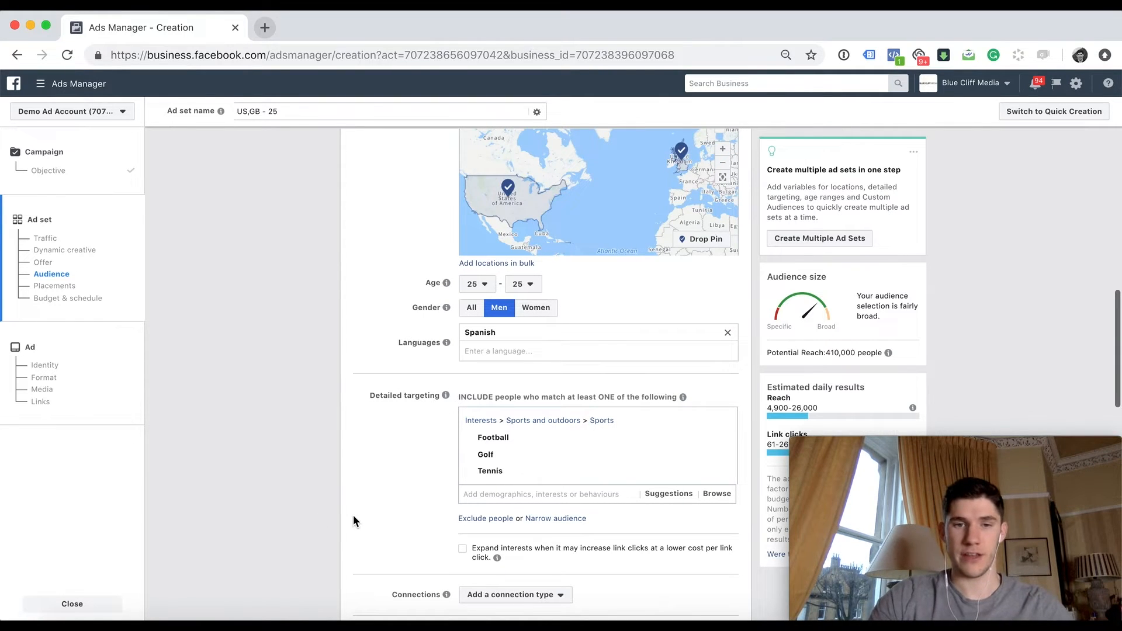
- Narrow the audience to people who must also match the Books interest under Entertainment > Reading
{"action": "scroll", "coordinate": [353, 516], "scroll_direction": "down", "scroll_amount": 1}
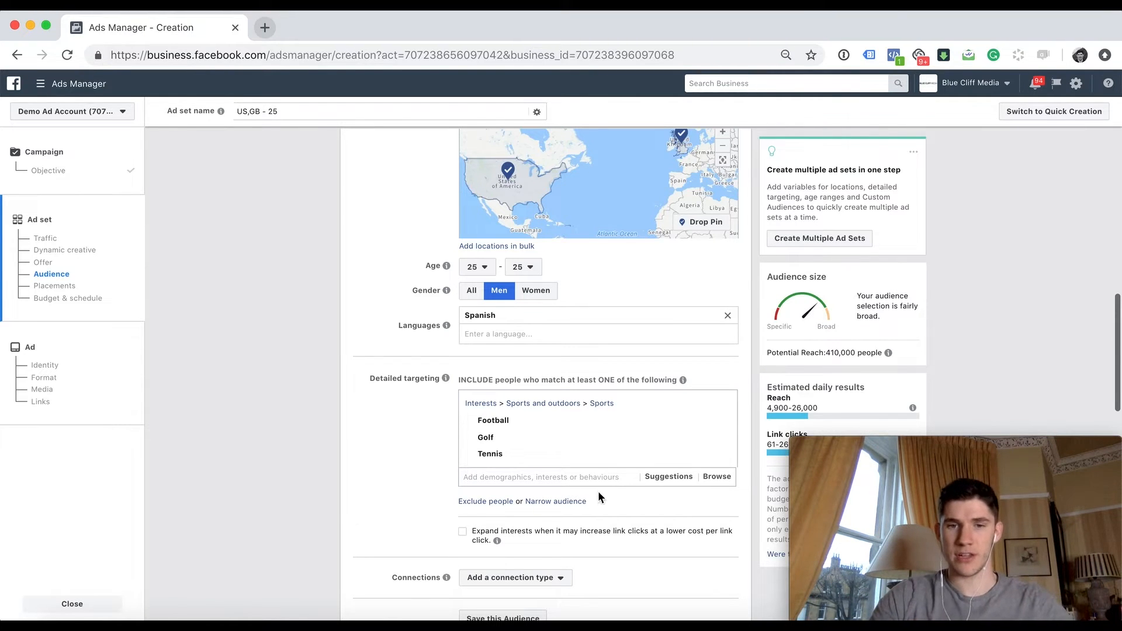
{"action": "left_click", "coordinate": [564, 503]}
{"action": "scroll", "coordinate": [562, 497], "scroll_direction": "down", "scroll_amount": 3}
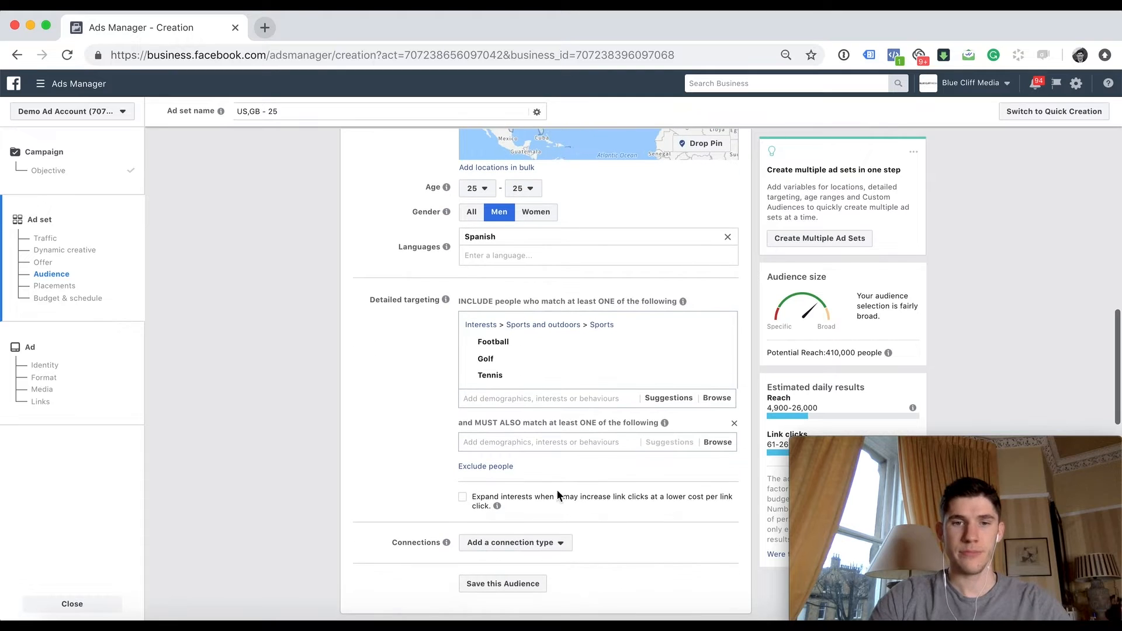
{"action": "left_click", "coordinate": [483, 444]}
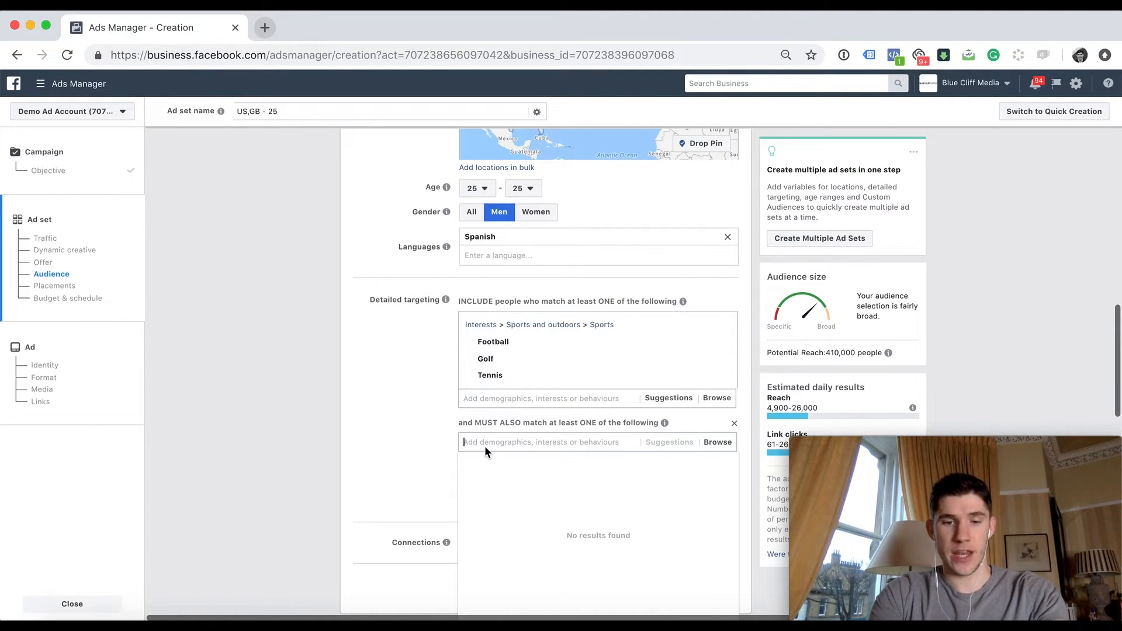
{"action": "type", "text": "book"}
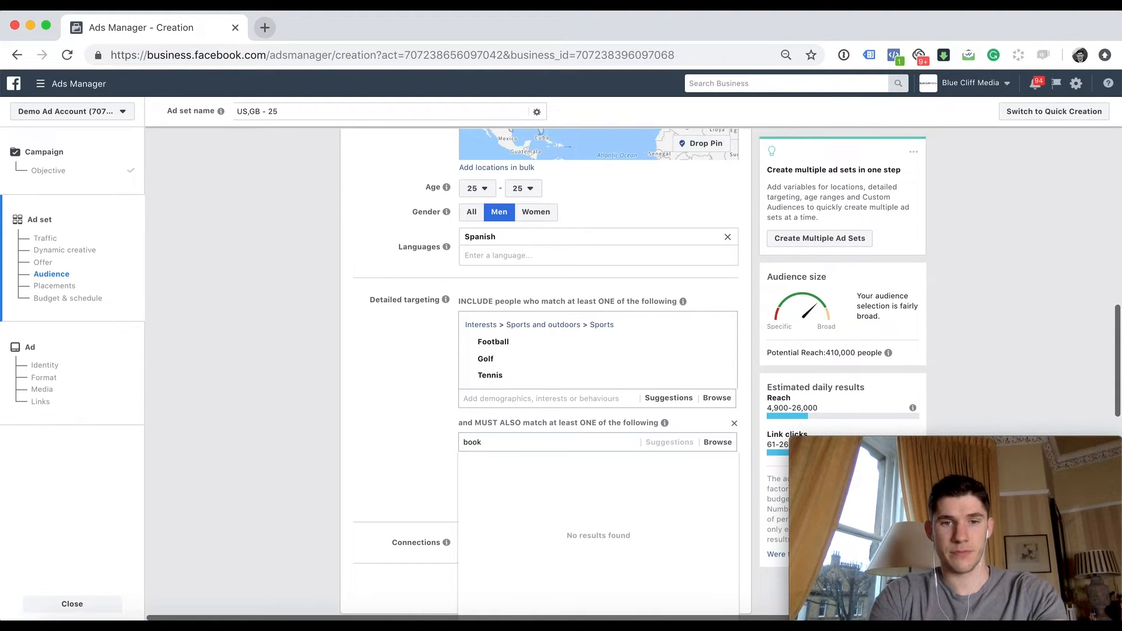
{"action": "key", "text": "Return"}
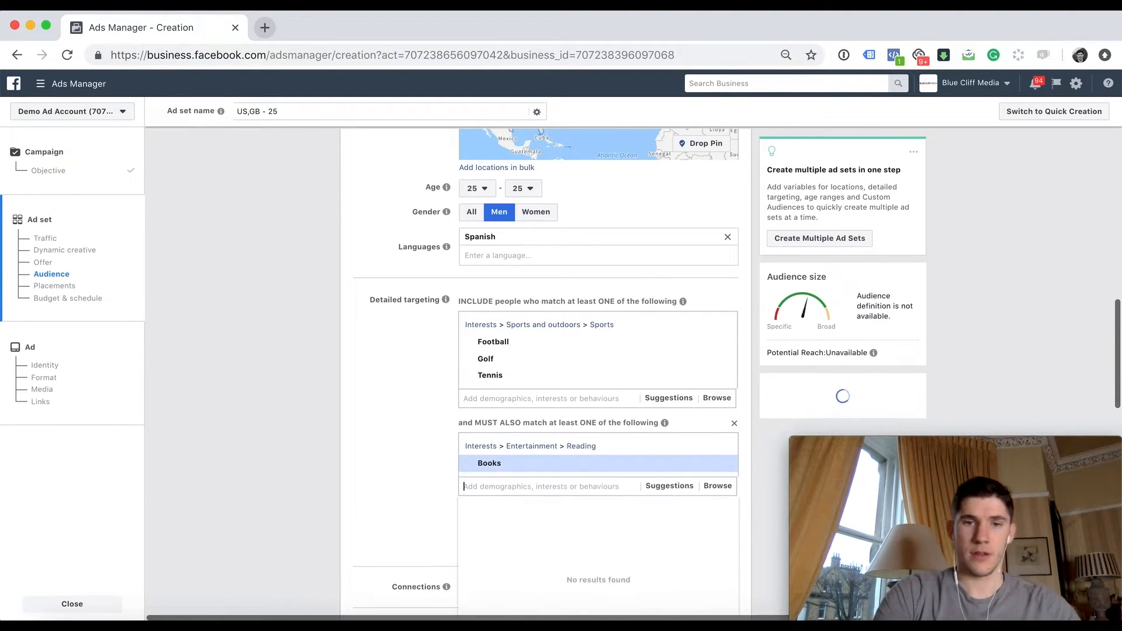
{"action": "left_click", "coordinate": [410, 404]}
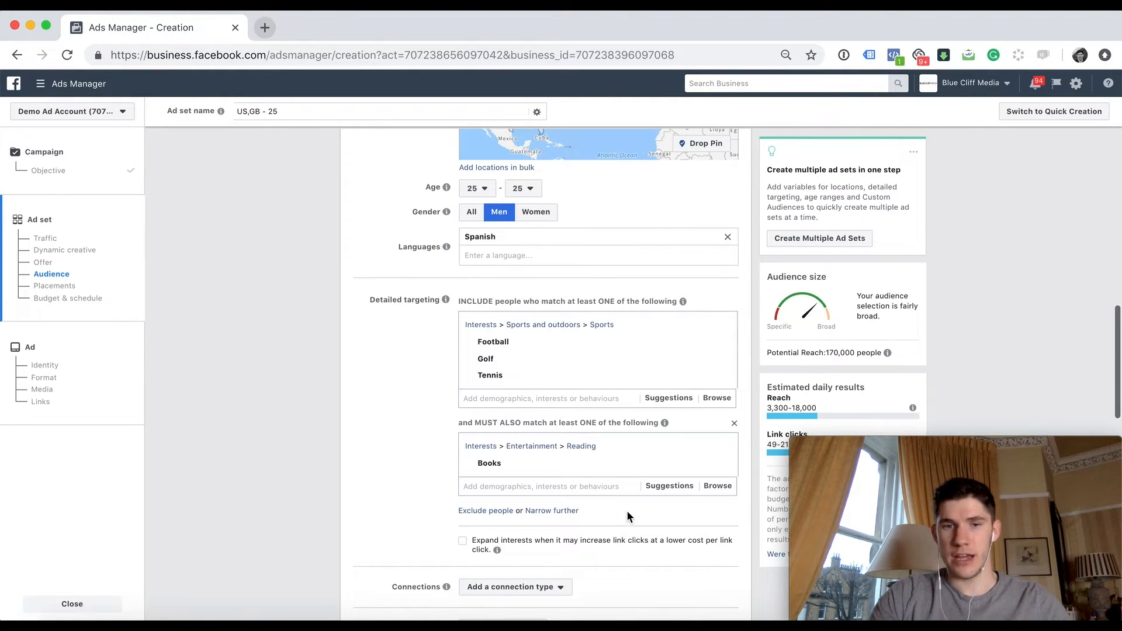
- Narrow the audience further with a third condition requiring the Parents (All) demographic
{"action": "left_click", "coordinate": [551, 510]}
{"action": "left_click", "coordinate": [565, 486]}
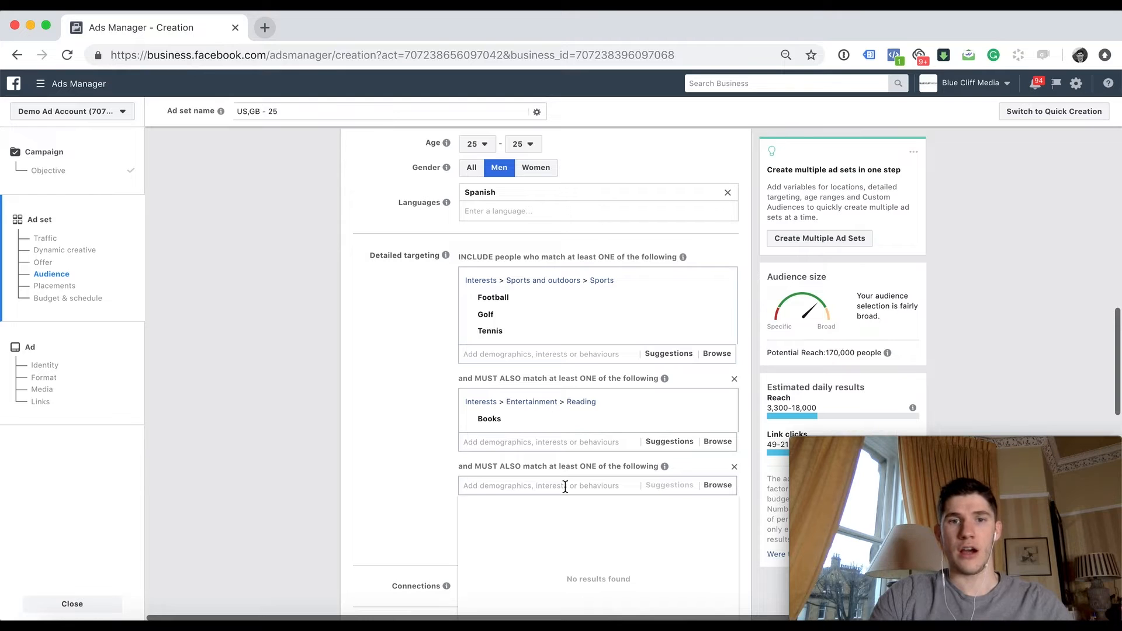
{"action": "type", "text": "paren"}
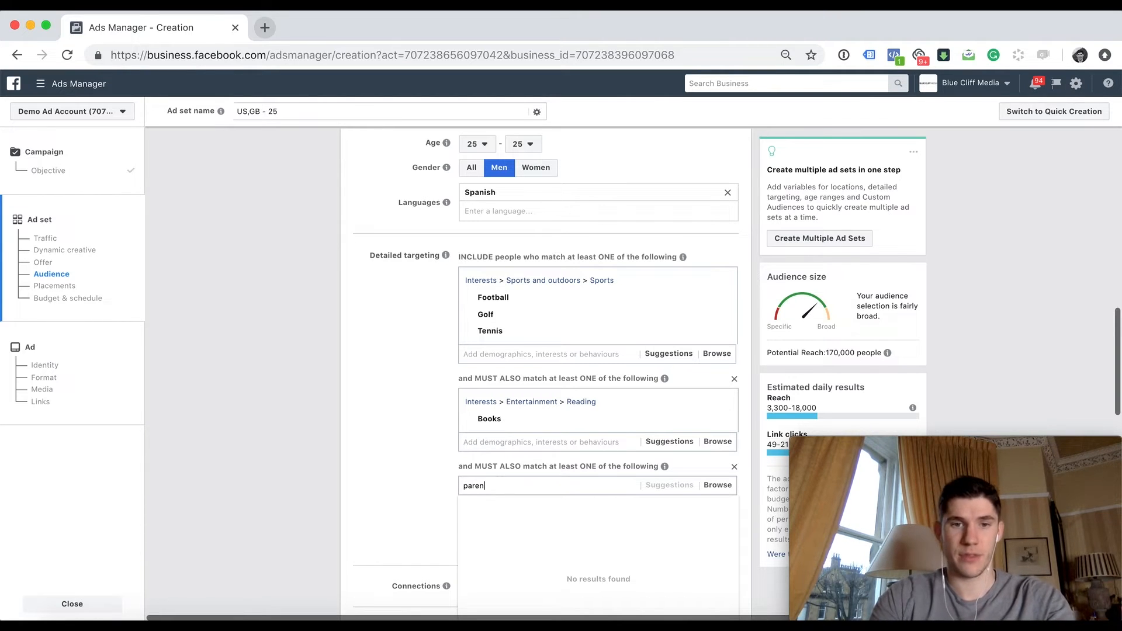
{"action": "type", "text": "t"}
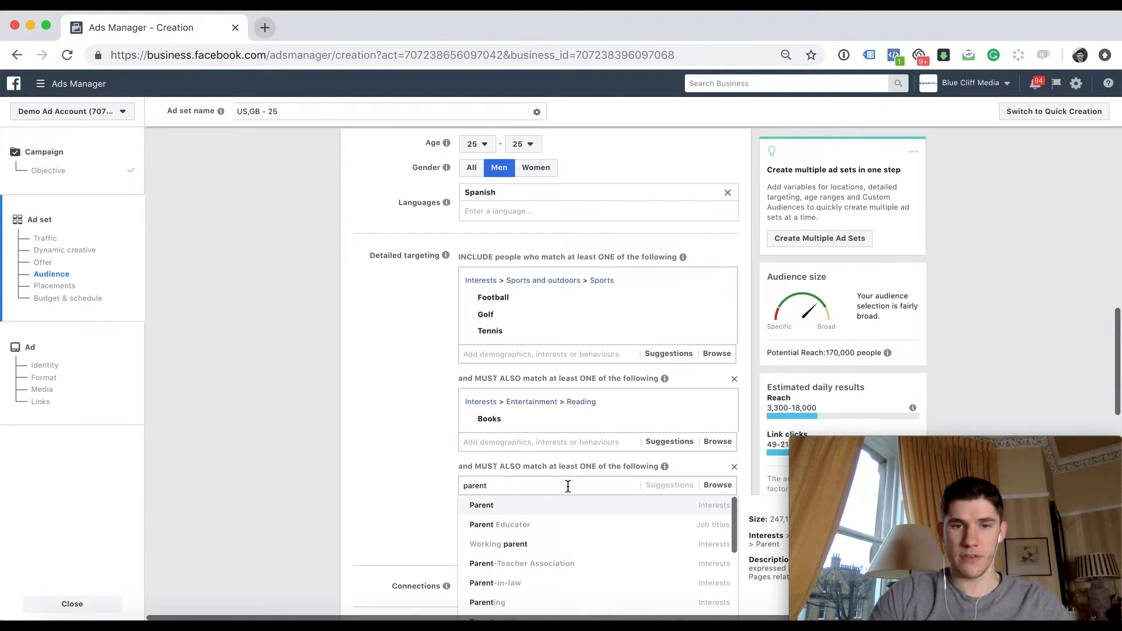
{"action": "scroll", "coordinate": [388, 479], "scroll_direction": "down", "scroll_amount": 5}
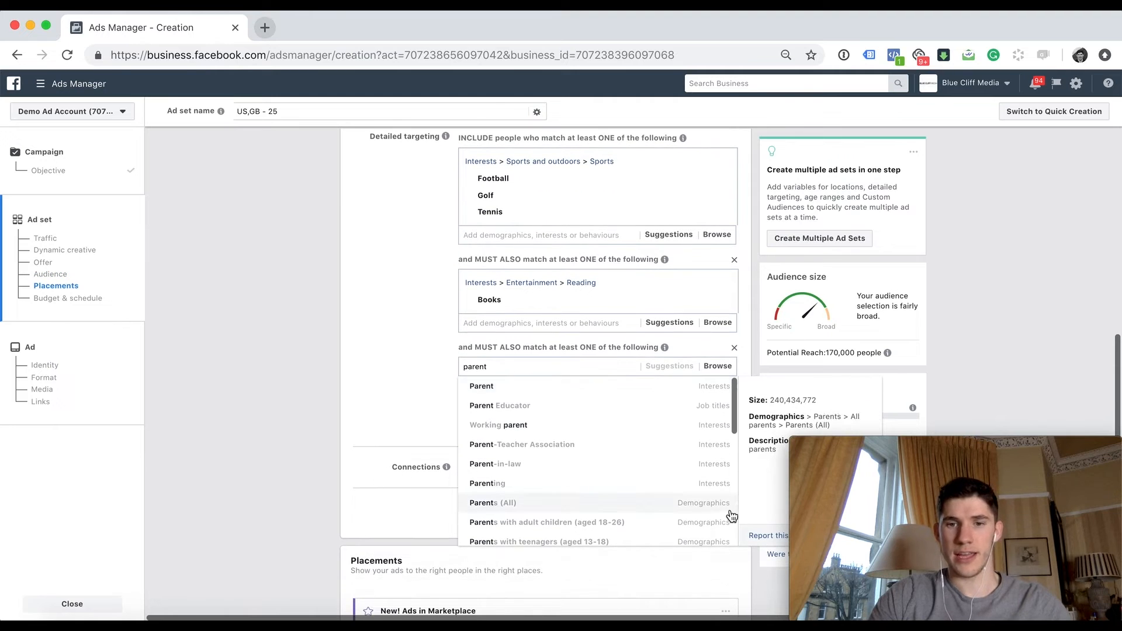
{"action": "scroll", "coordinate": [710, 518], "scroll_direction": "down", "scroll_amount": 3}
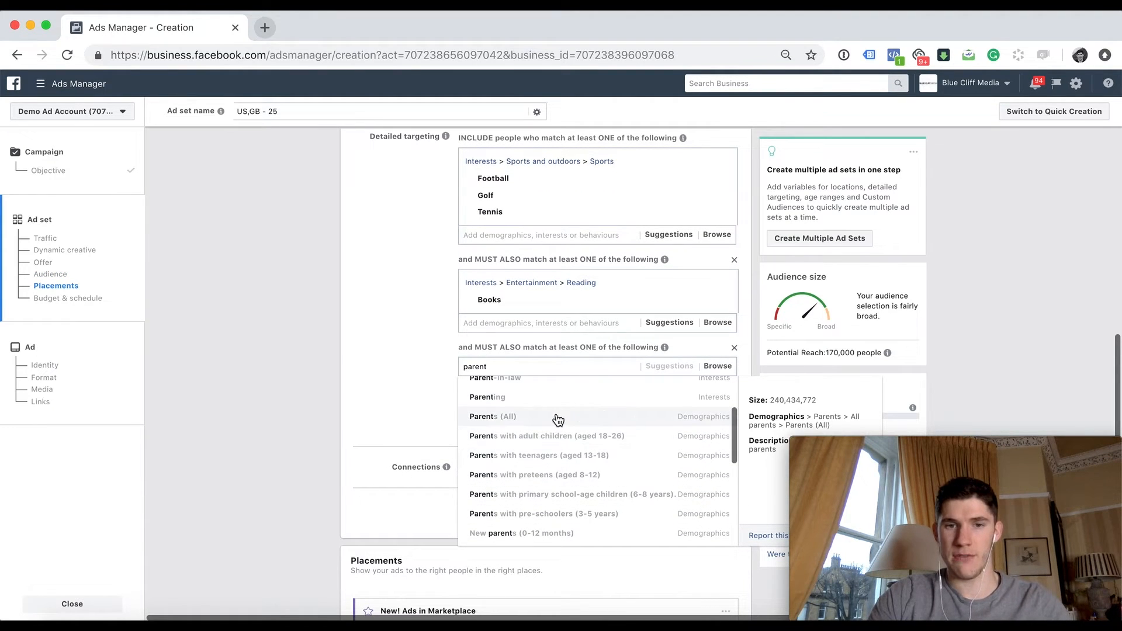
{"action": "left_click", "coordinate": [477, 423]}
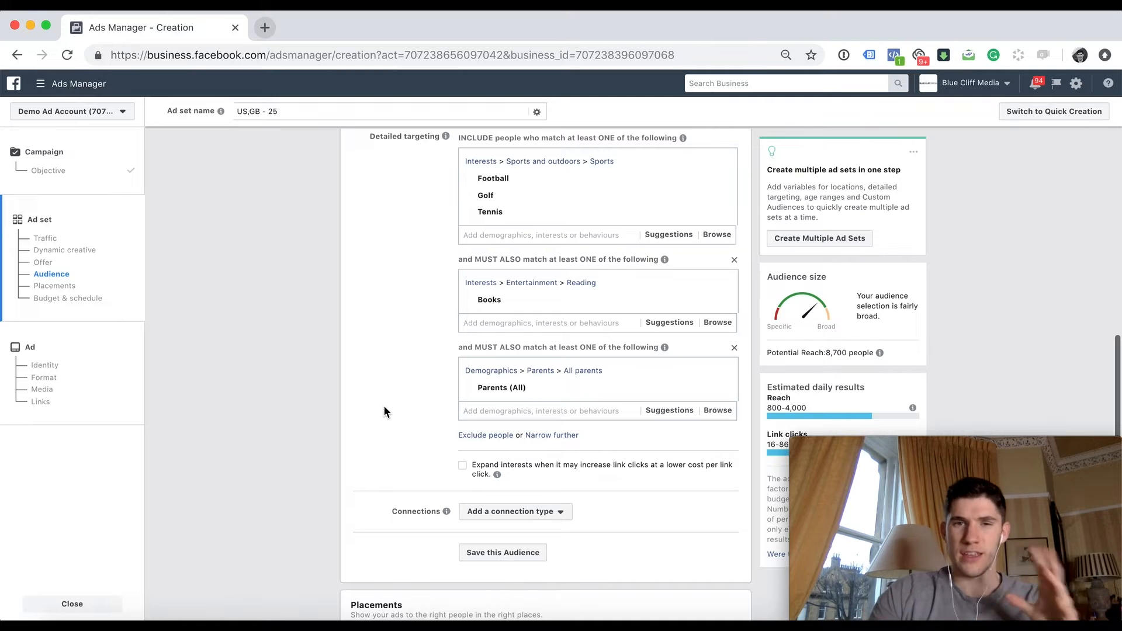
{"action": "scroll", "coordinate": [384, 411], "scroll_direction": "up", "scroll_amount": 5}
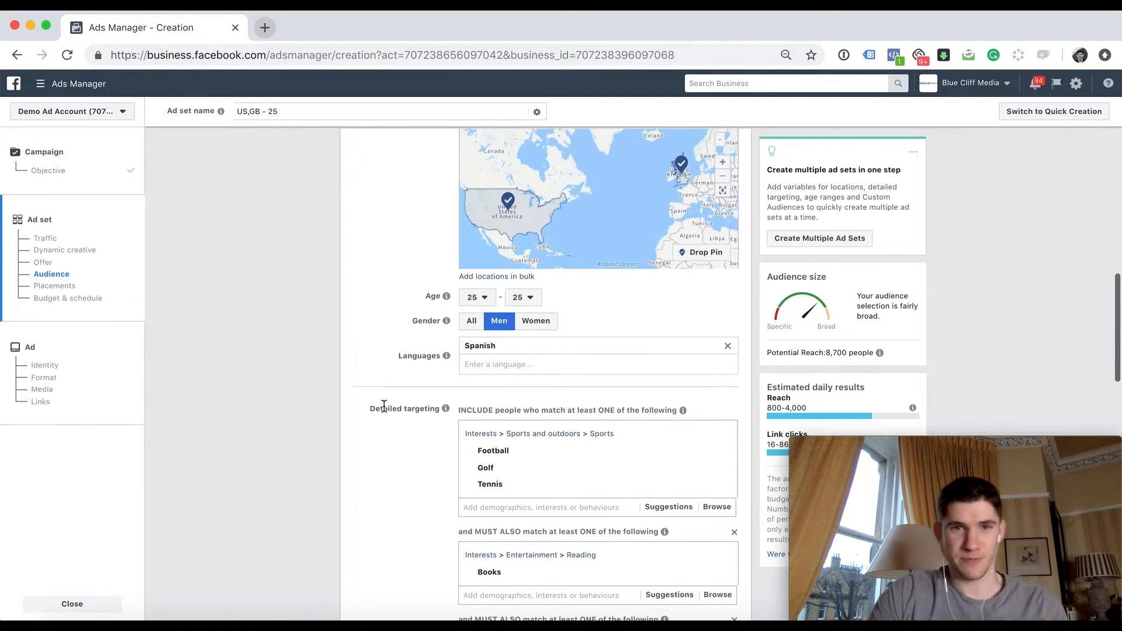
{"action": "scroll", "coordinate": [384, 405], "scroll_direction": "up", "scroll_amount": 3}
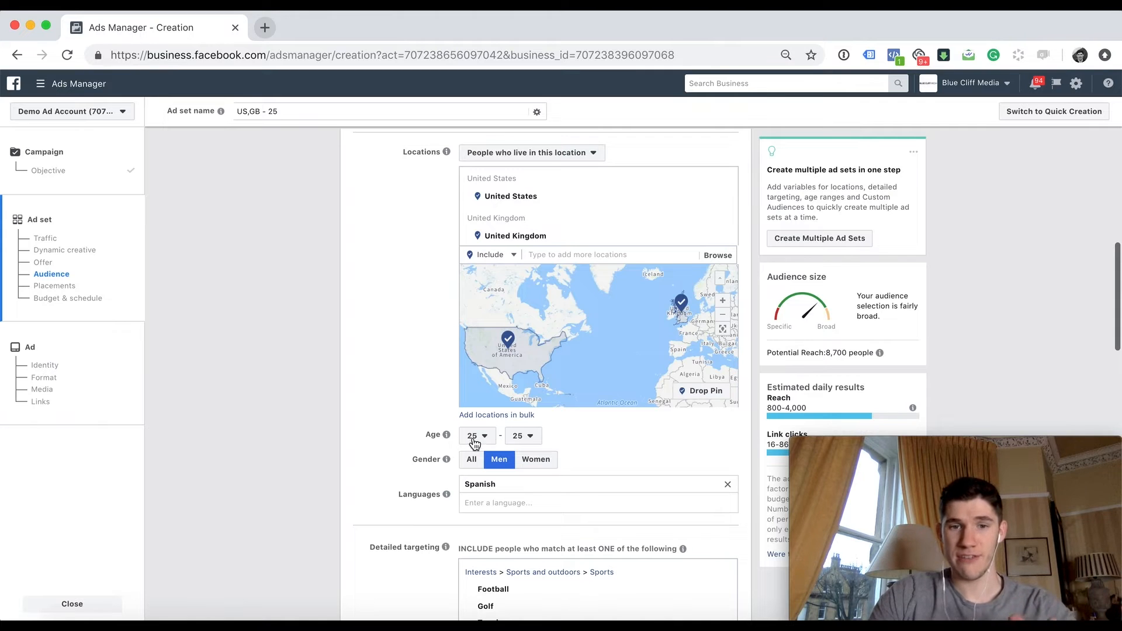
- Review the age and detailed targeting conditions together with the audience's potential reach
{"action": "scroll", "coordinate": [500, 460], "scroll_direction": "down", "scroll_amount": 5}
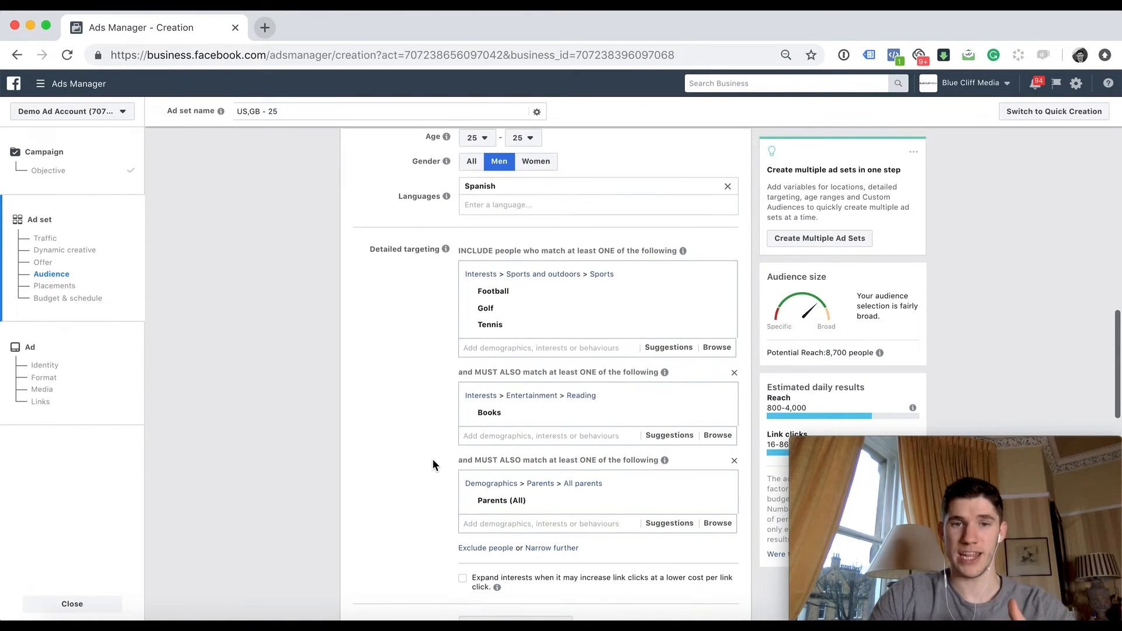
{"action": "mouse_move", "coordinate": [531, 304]}
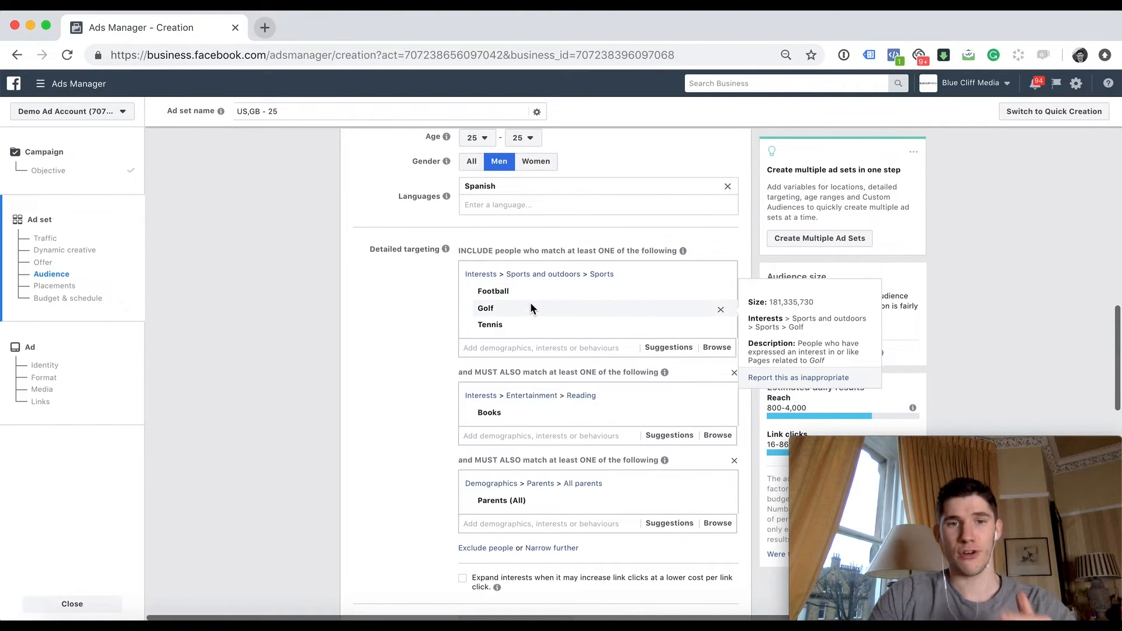
{"action": "mouse_move", "coordinate": [493, 413]}
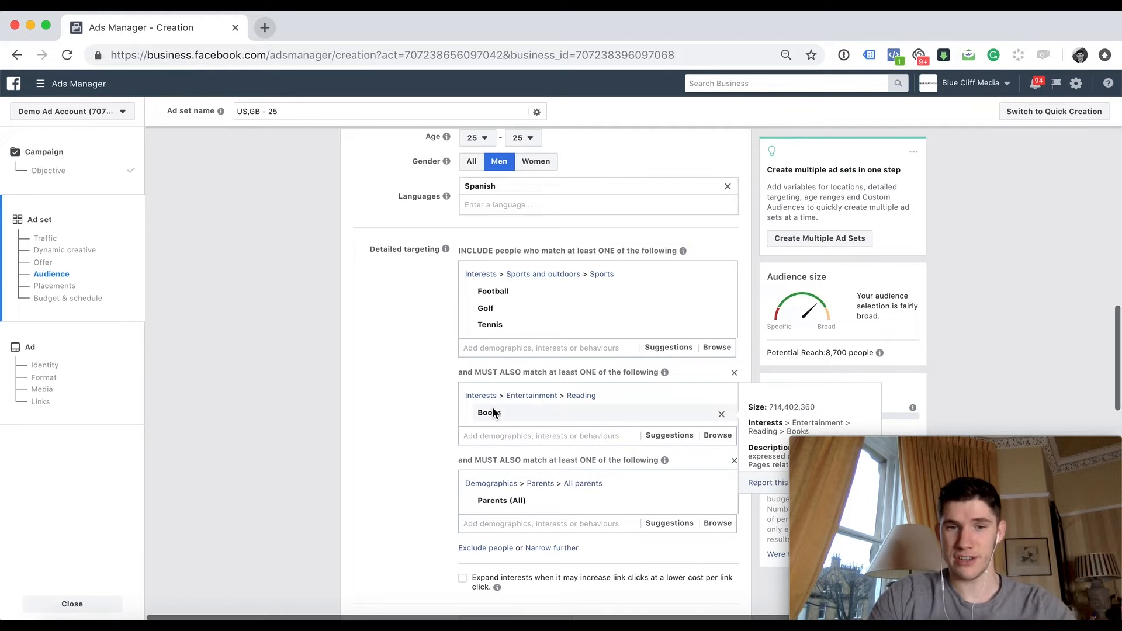
{"action": "mouse_move", "coordinate": [508, 499]}
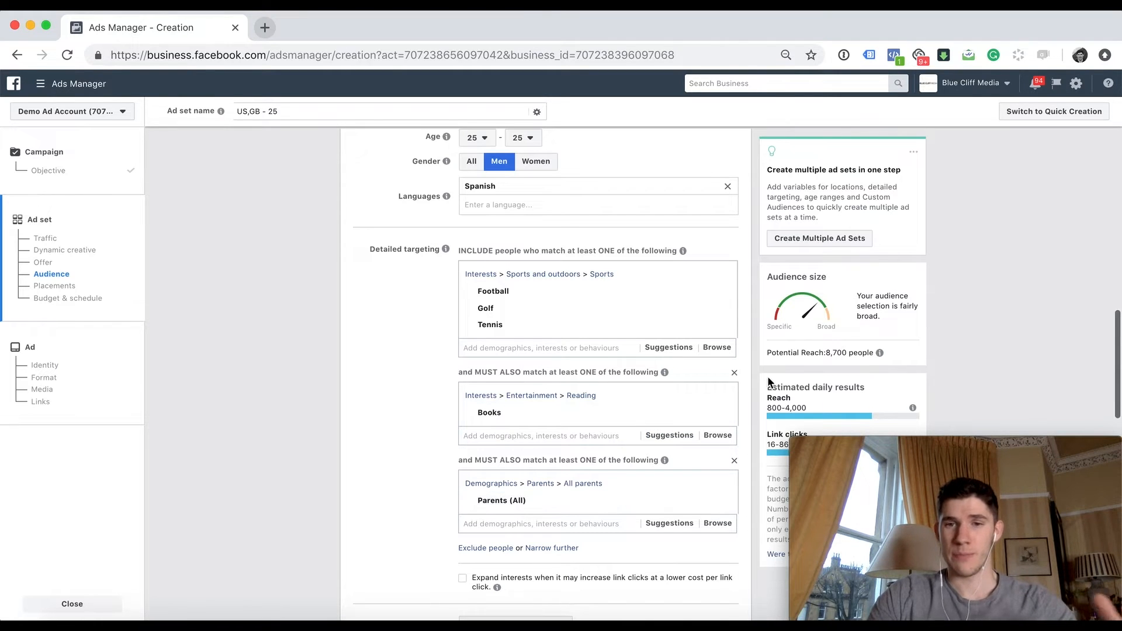
{"action": "mouse_move", "coordinate": [878, 354]}
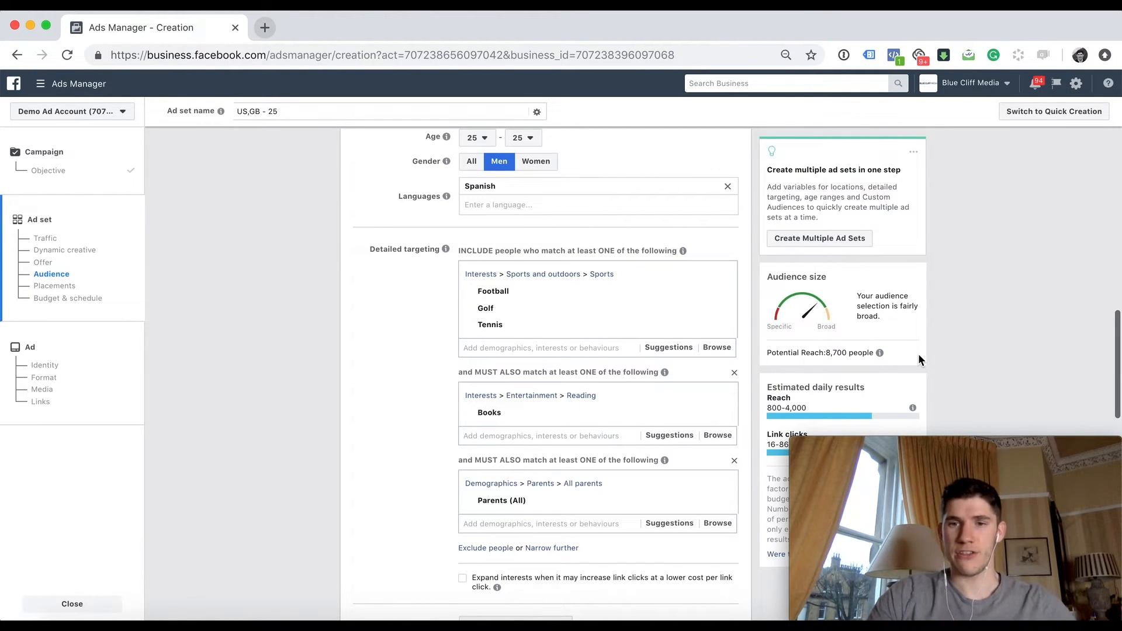
{"action": "scroll", "coordinate": [1001, 344], "scroll_direction": "down", "scroll_amount": 1}
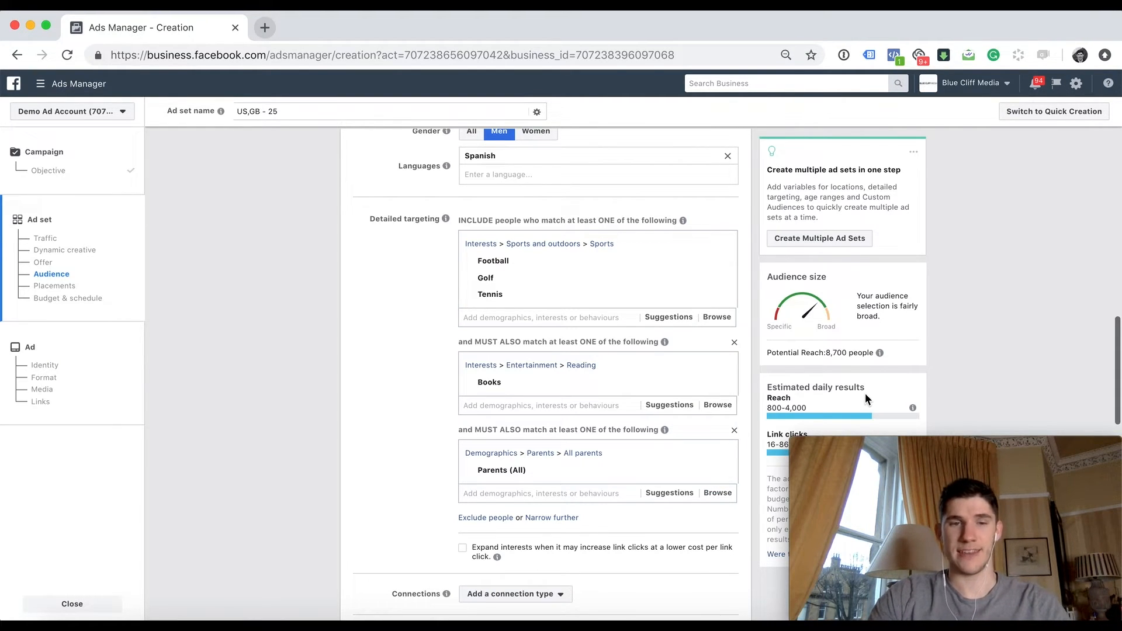
- Look through the Page, app and event connection types available for the audience without adding one
{"action": "scroll", "coordinate": [277, 397], "scroll_direction": "down", "scroll_amount": 3}
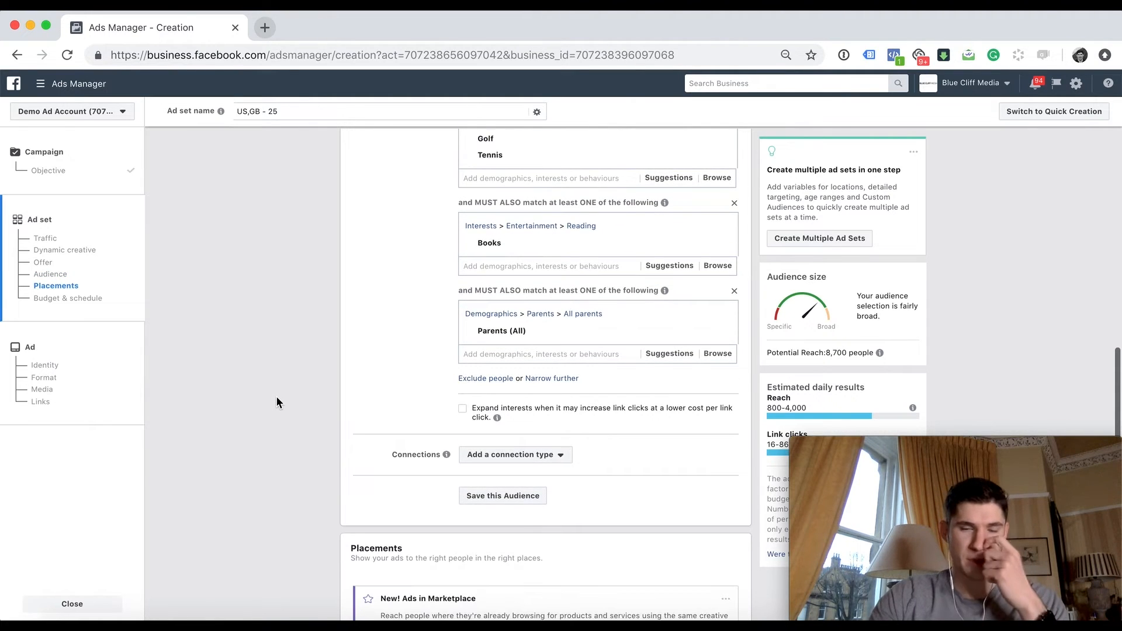
{"action": "scroll", "coordinate": [277, 402], "scroll_direction": "down", "scroll_amount": 2}
{"action": "left_click", "coordinate": [517, 324]}
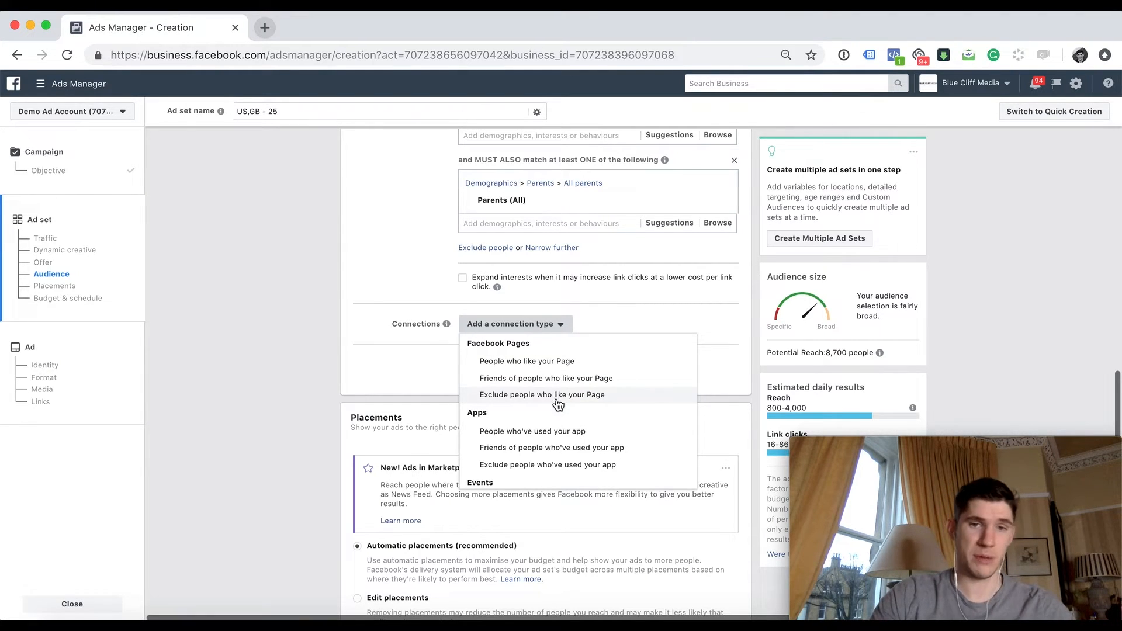
{"action": "scroll", "coordinate": [545, 446], "scroll_direction": "down", "scroll_amount": 2}
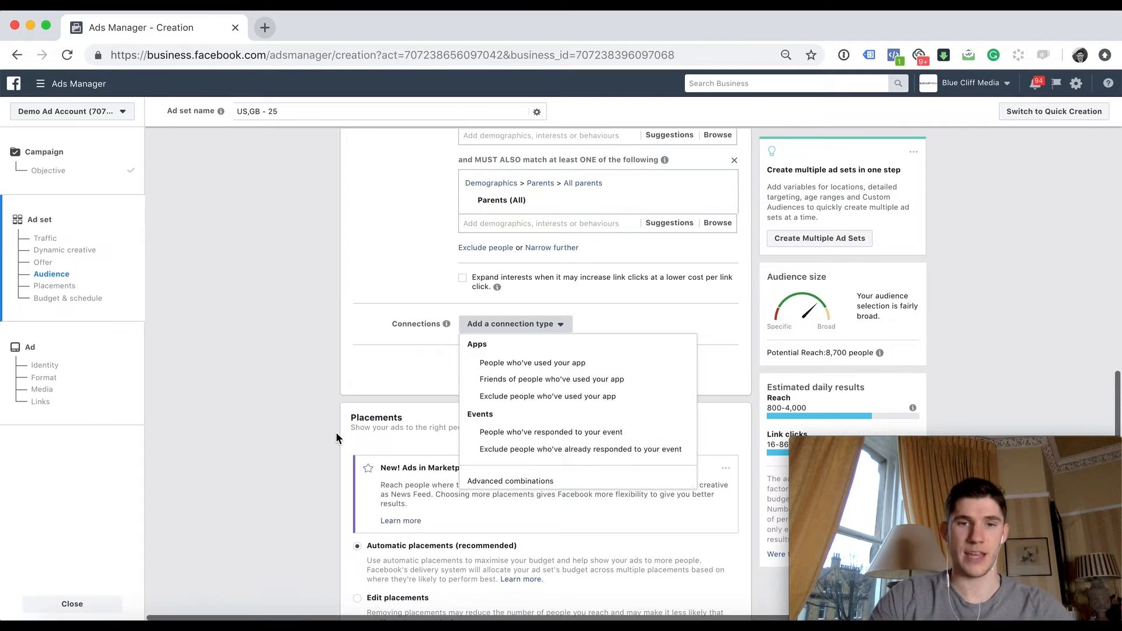
{"action": "left_click", "coordinate": [367, 439]}
- Switch the ad set from automatic placements to Edit placements and deselect the Instagram Feed placement
{"action": "scroll", "coordinate": [367, 440], "scroll_direction": "down", "scroll_amount": 4}
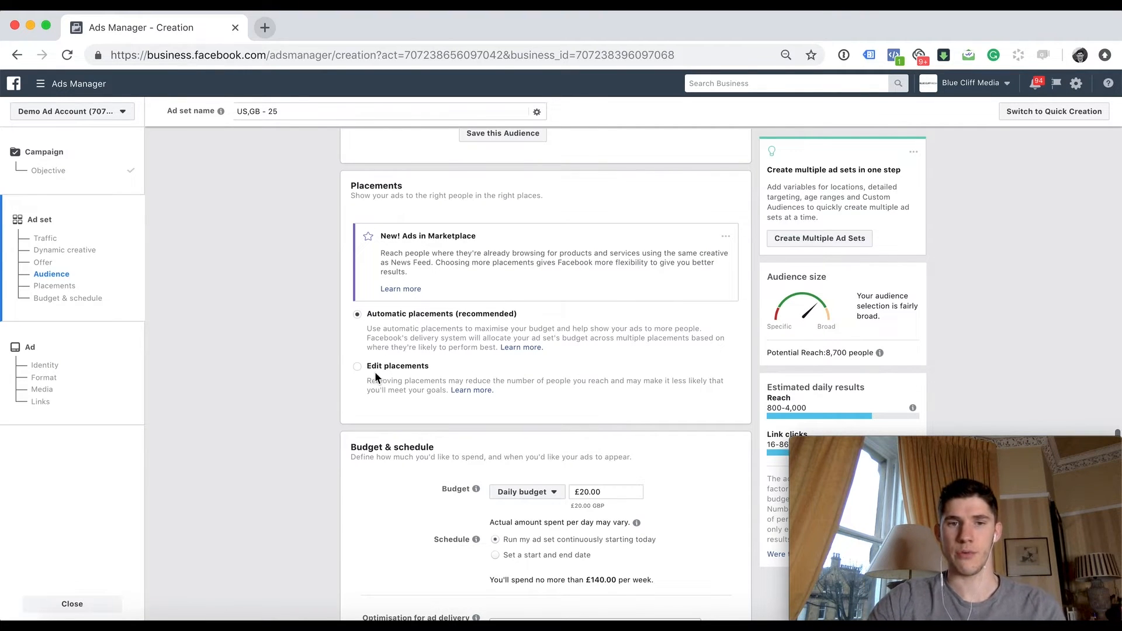
{"action": "left_click", "coordinate": [354, 369]}
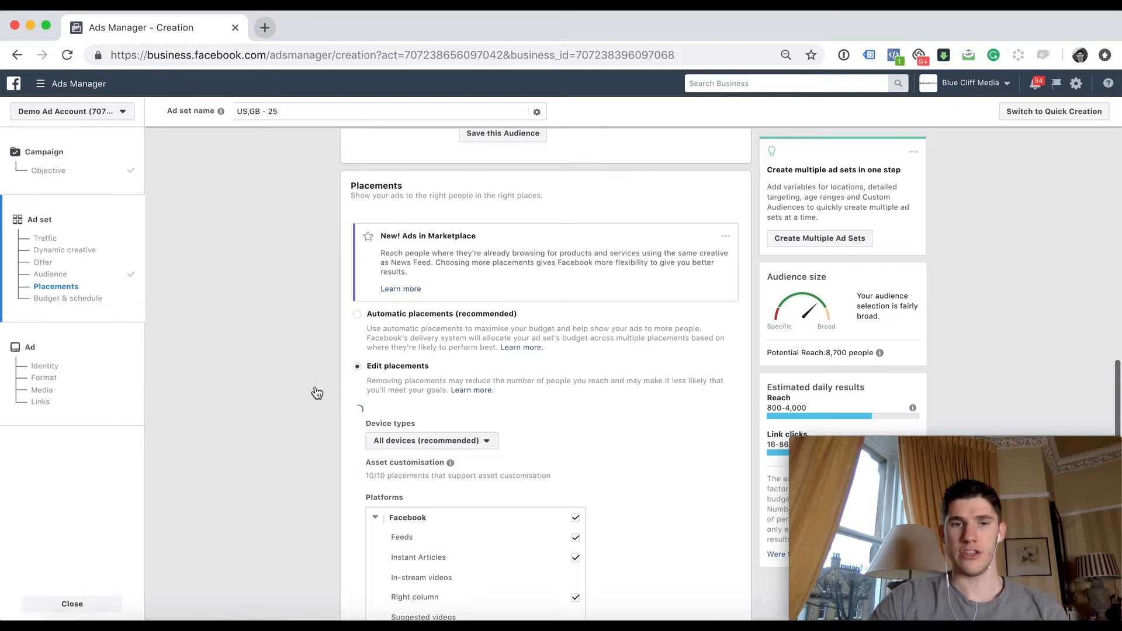
{"action": "scroll", "coordinate": [287, 387], "scroll_direction": "down", "scroll_amount": 5}
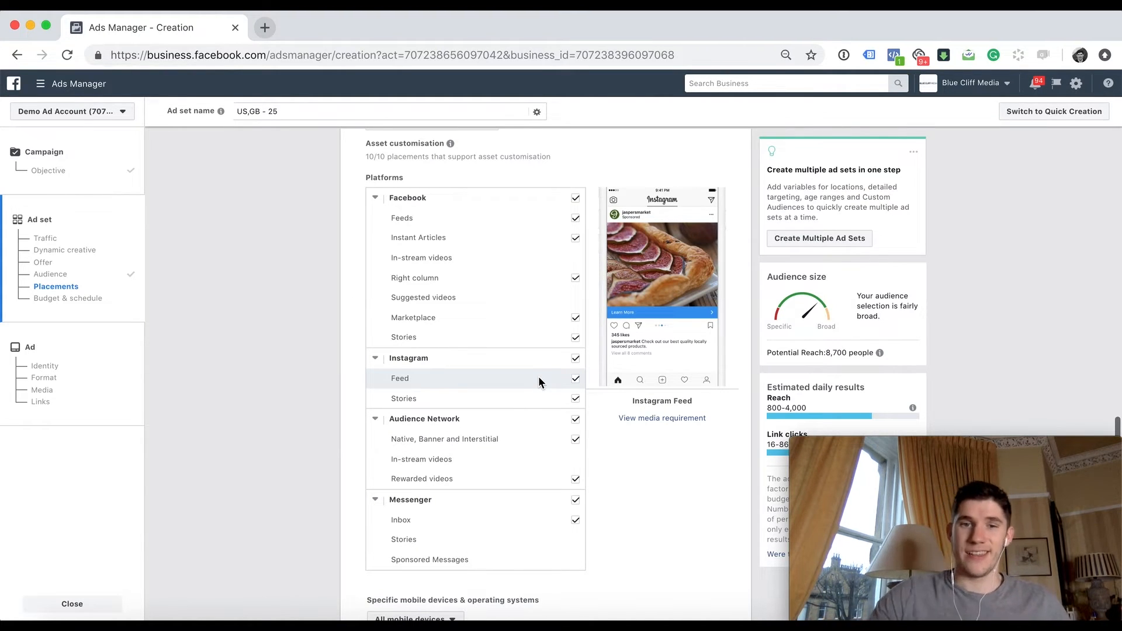
{"action": "left_click", "coordinate": [575, 378]}
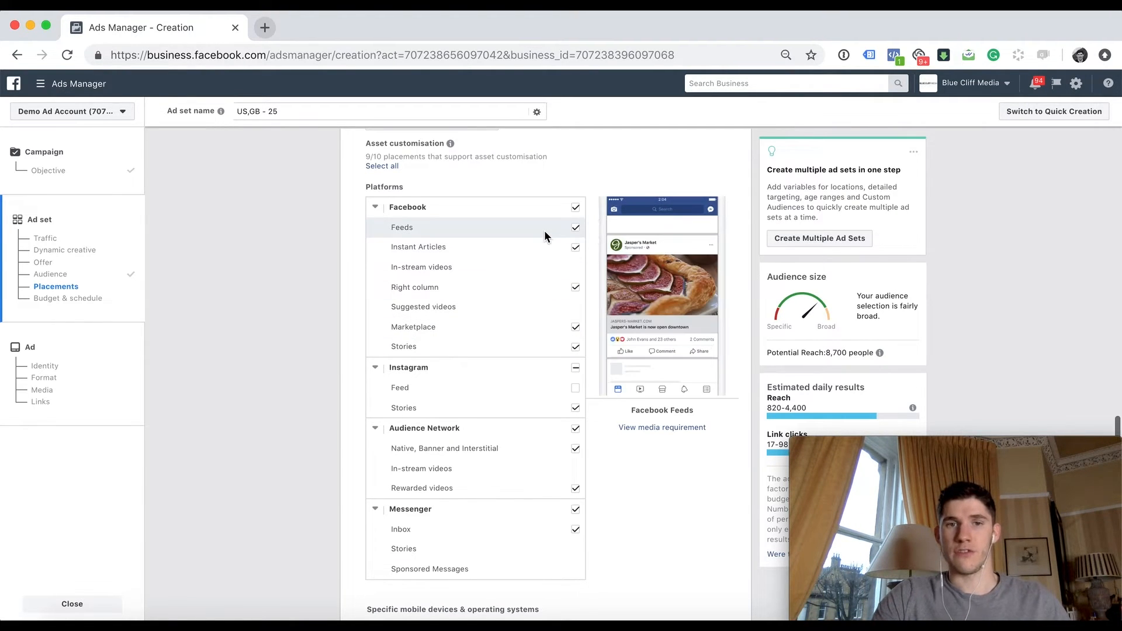
- Check which device types the placements can target, leaving all devices selected
{"action": "scroll", "coordinate": [546, 242], "scroll_direction": "up", "scroll_amount": 5}
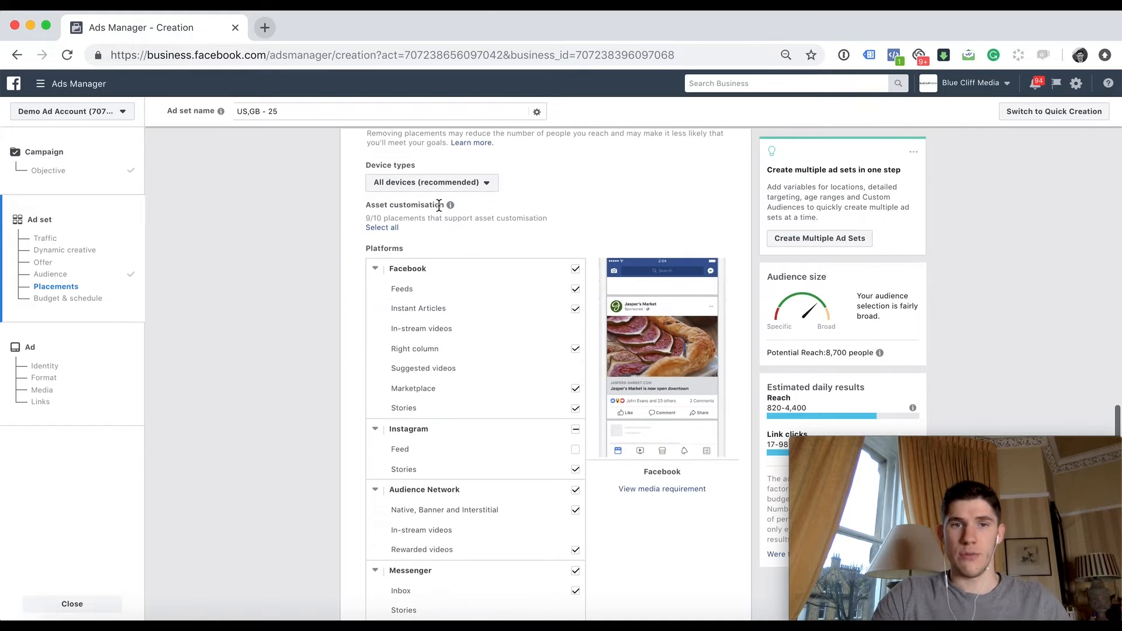
{"action": "left_click", "coordinate": [437, 245]}
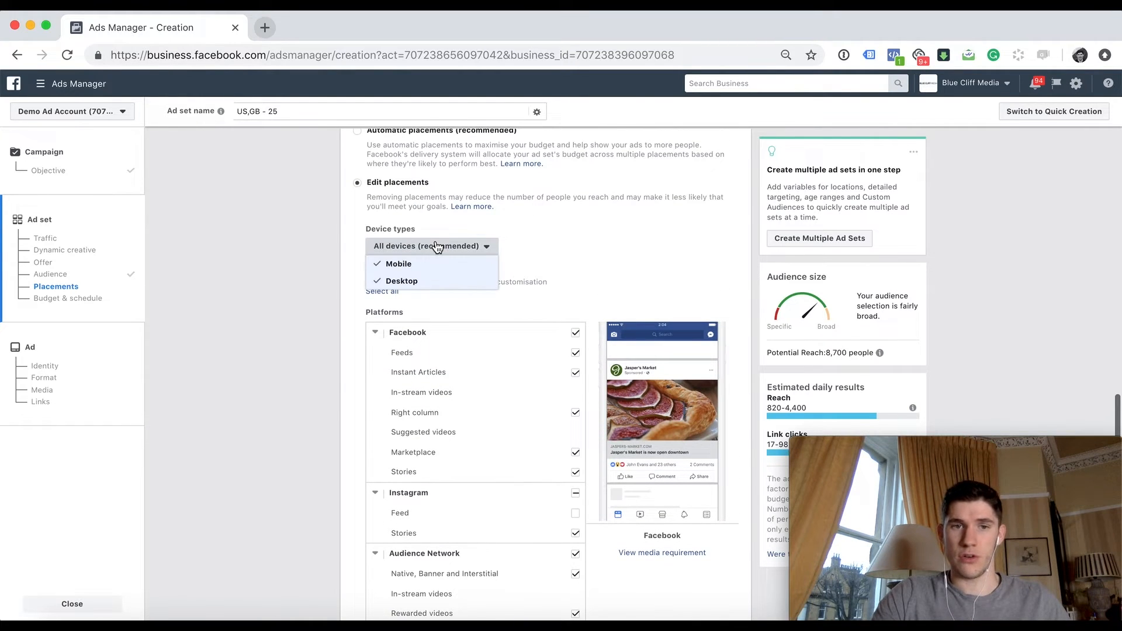
{"action": "left_click", "coordinate": [419, 294]}
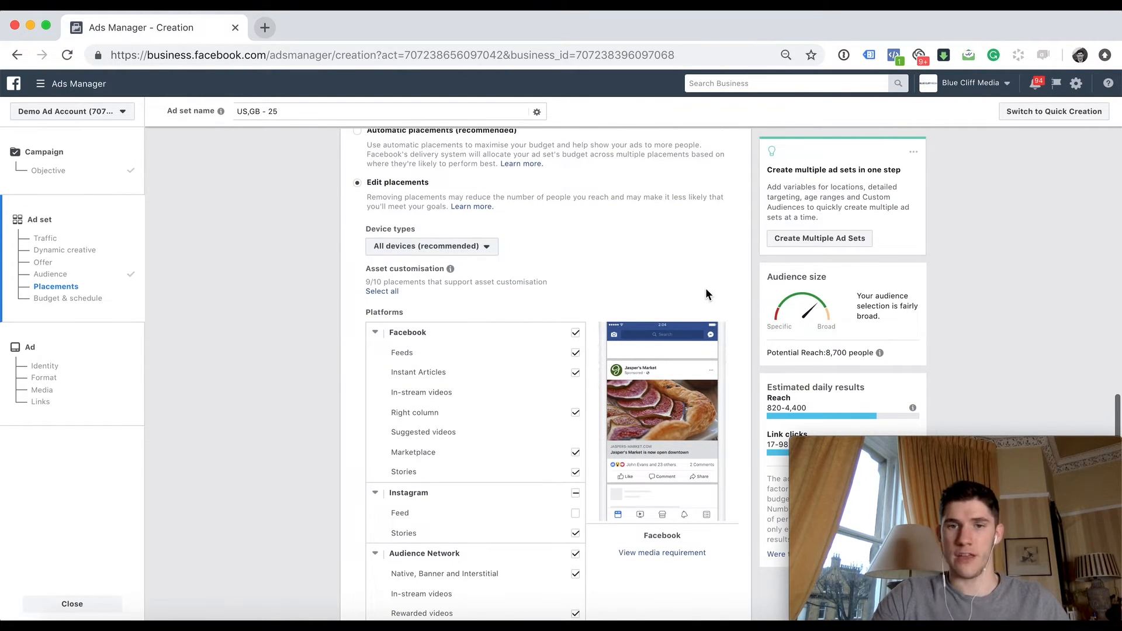
- Remove Audience Network, Instagram Stories and the Facebook Instant Articles, Right column, Marketplace and Stories placements, and reselect Instagram Feed
{"action": "scroll", "coordinate": [706, 293], "scroll_direction": "down", "scroll_amount": 5}
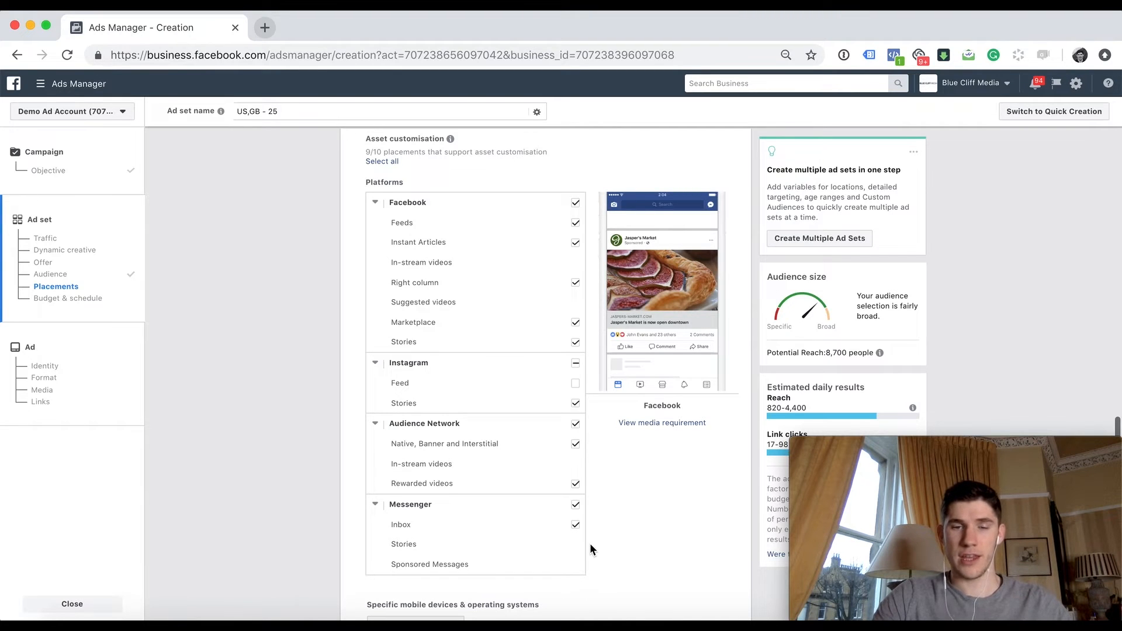
{"action": "left_click", "coordinate": [575, 425]}
{"action": "left_click", "coordinate": [575, 404]}
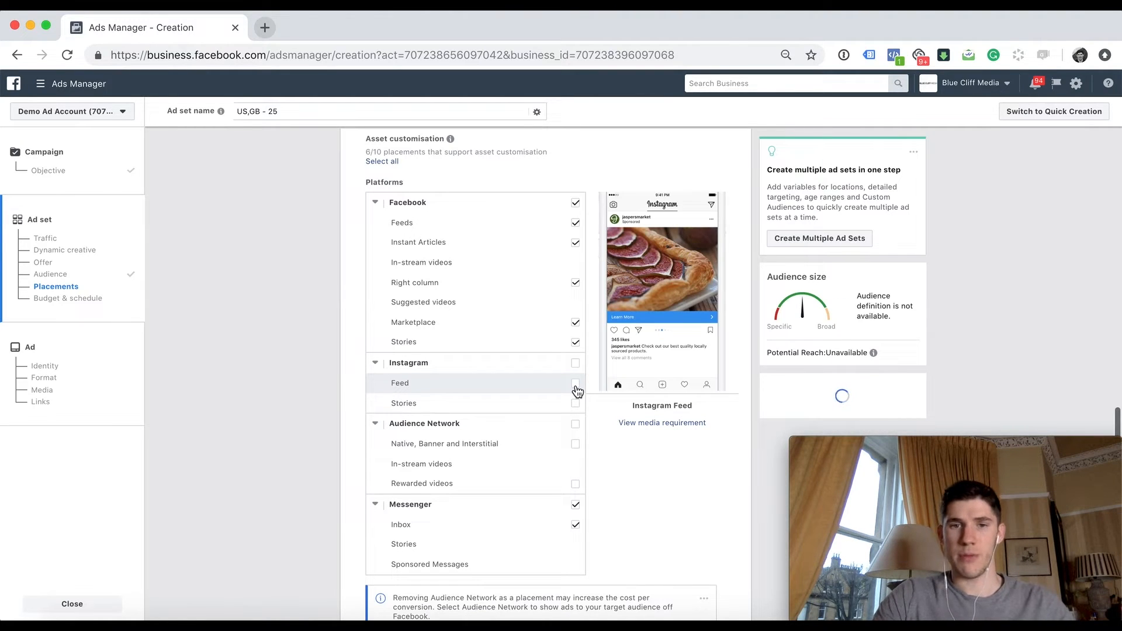
{"action": "left_click", "coordinate": [575, 383]}
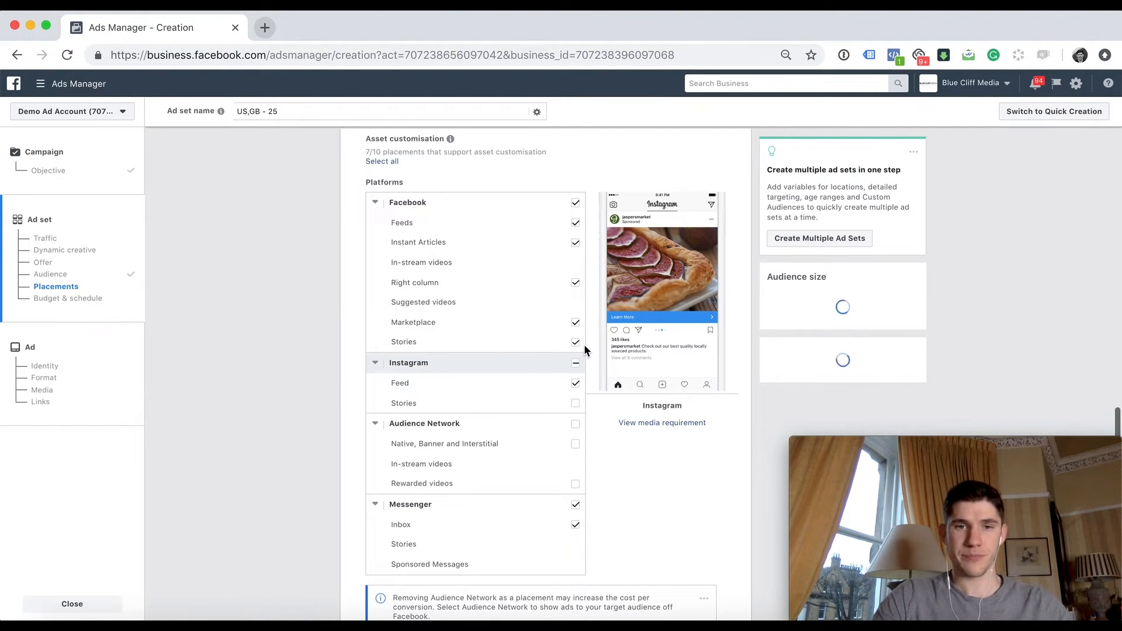
{"action": "left_click", "coordinate": [576, 343]}
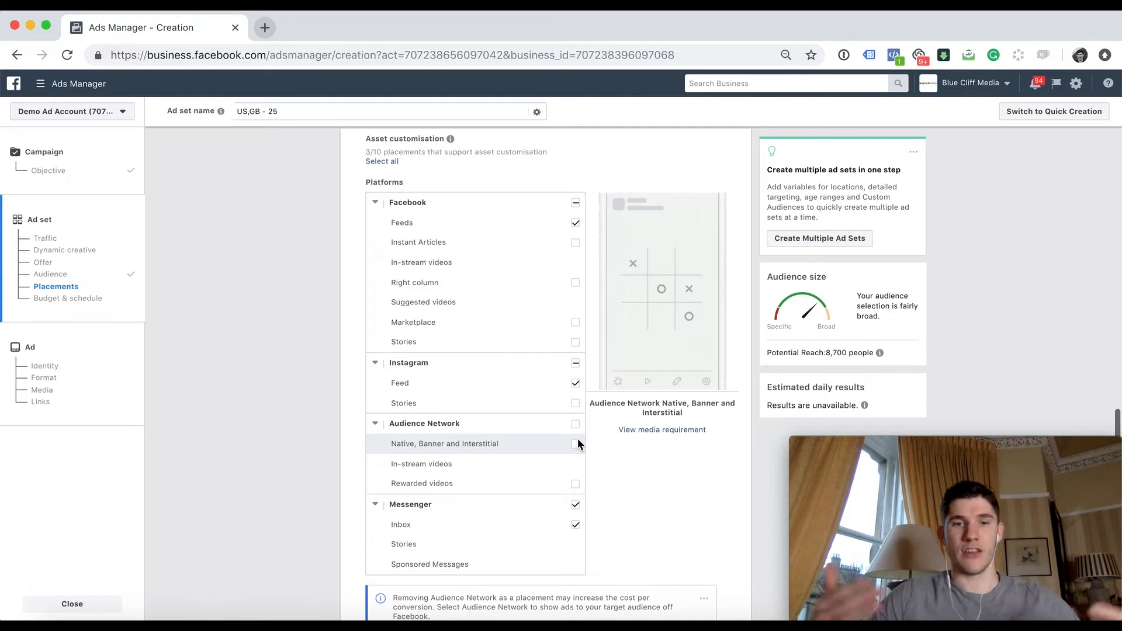
- Change the ad set's budget type from daily to Lifetime budget
{"action": "scroll", "coordinate": [577, 443], "scroll_direction": "down", "scroll_amount": 3}
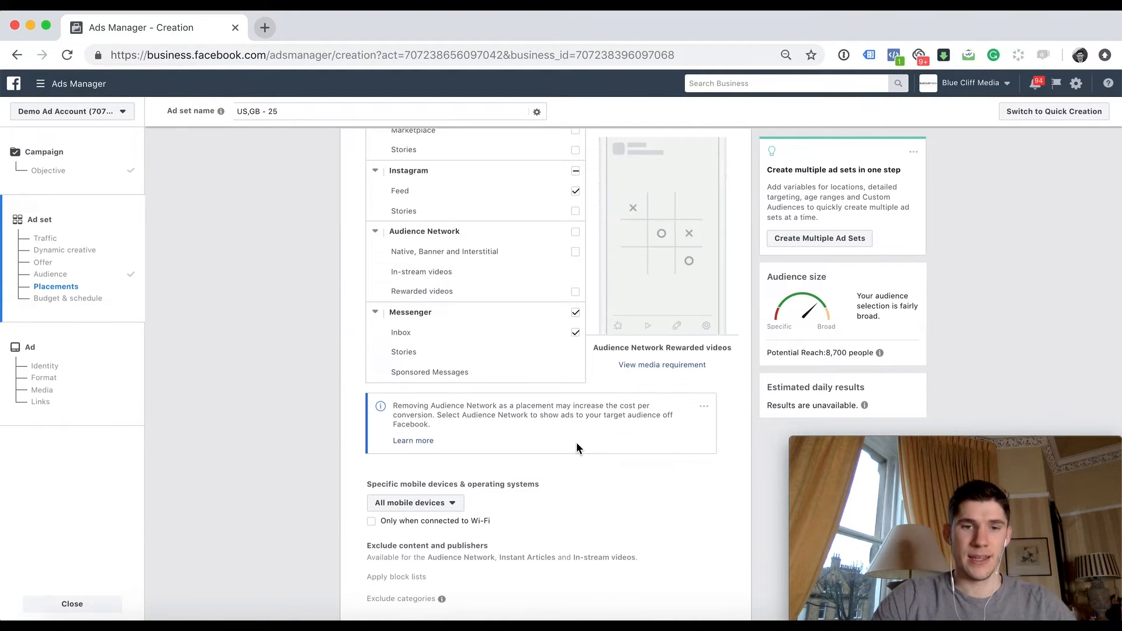
{"action": "scroll", "coordinate": [573, 449], "scroll_direction": "down", "scroll_amount": 2}
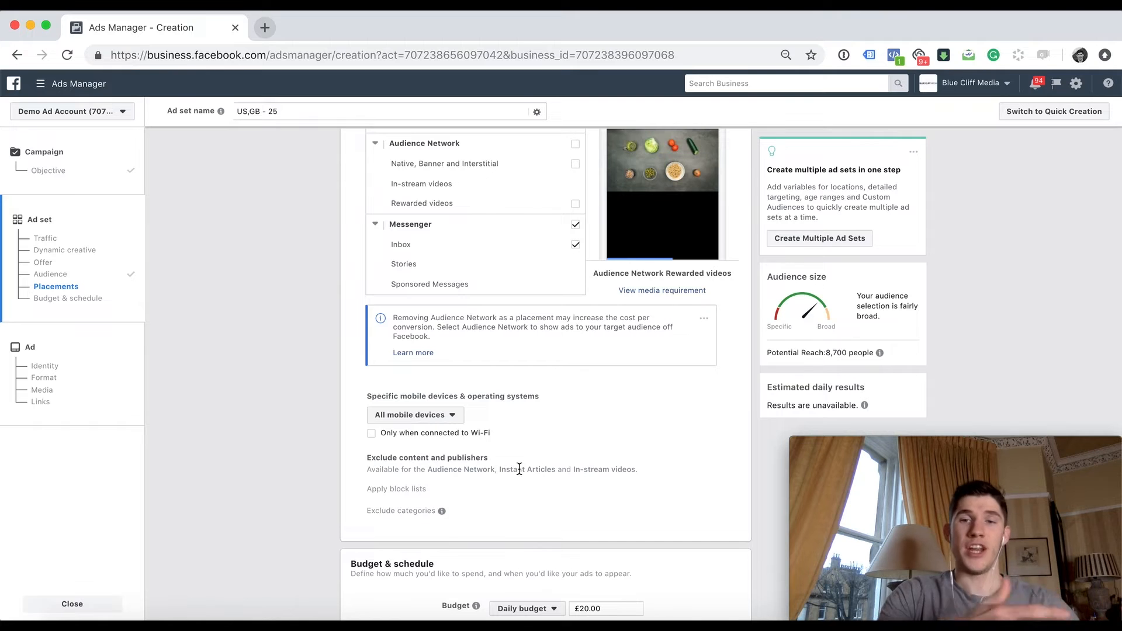
{"action": "scroll", "coordinate": [519, 469], "scroll_direction": "up", "scroll_amount": 2}
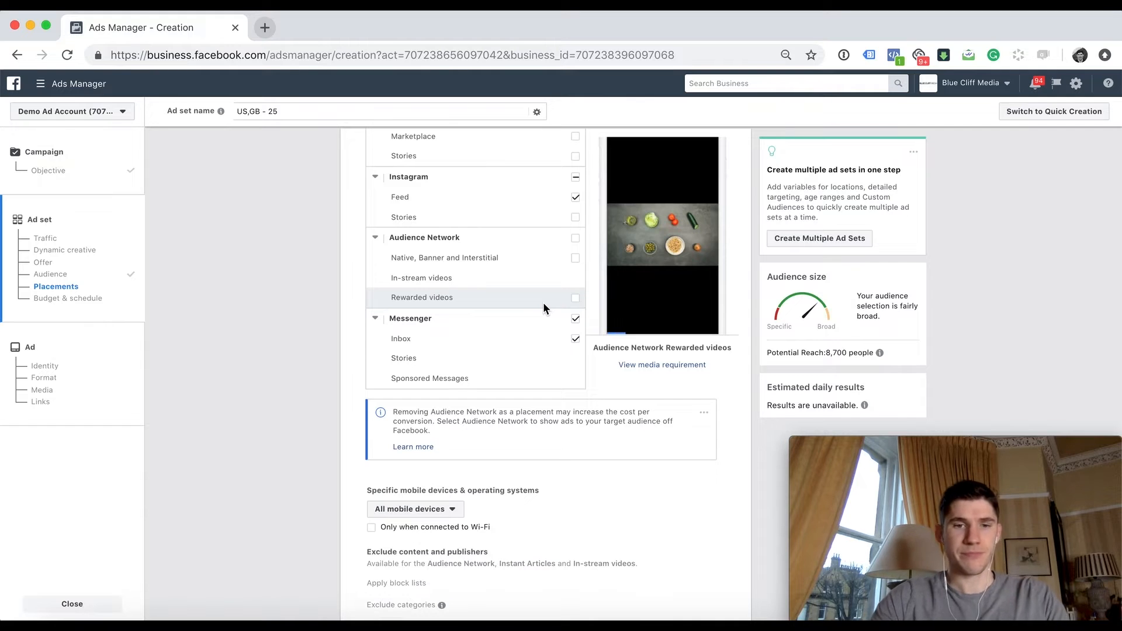
{"action": "scroll", "coordinate": [542, 303], "scroll_direction": "down", "scroll_amount": 5}
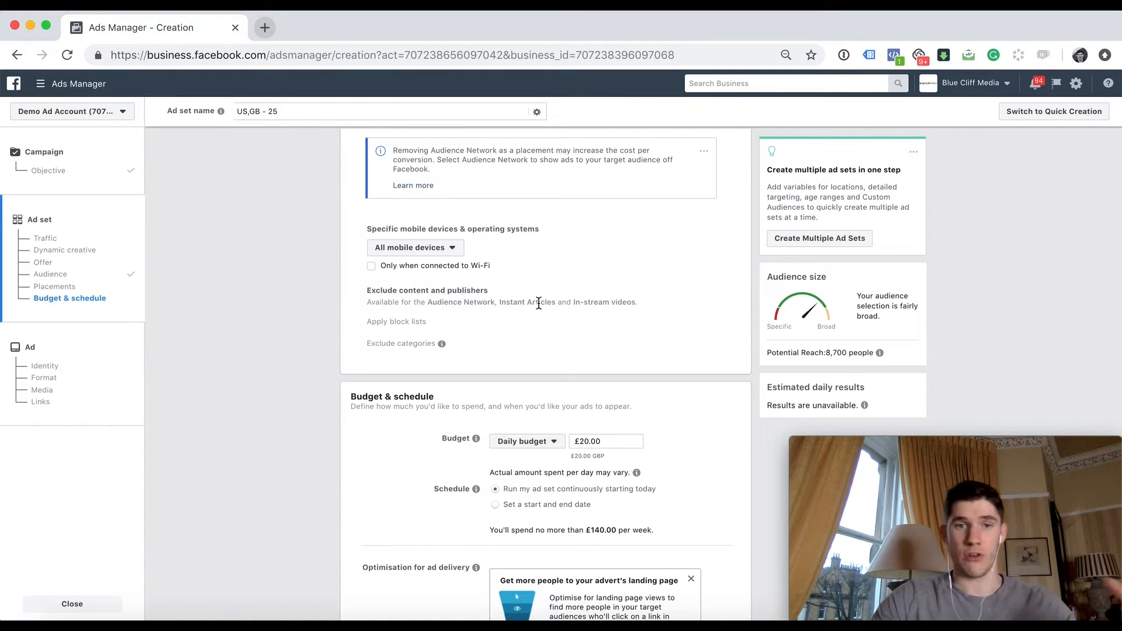
{"action": "scroll", "coordinate": [539, 302], "scroll_direction": "down", "scroll_amount": 4}
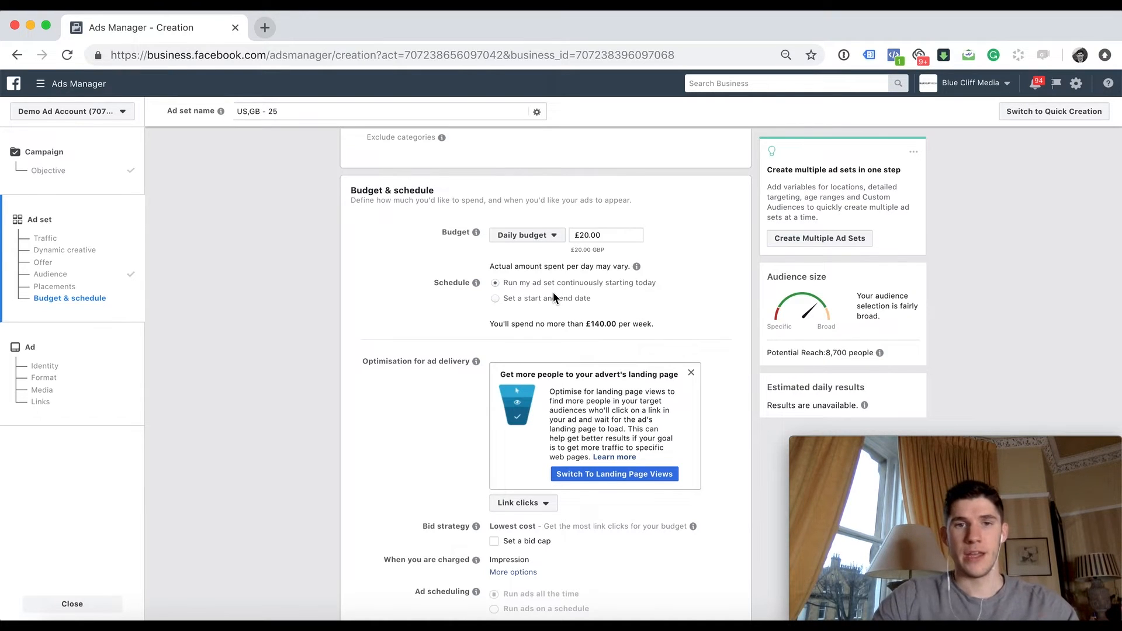
{"action": "left_click", "coordinate": [540, 234]}
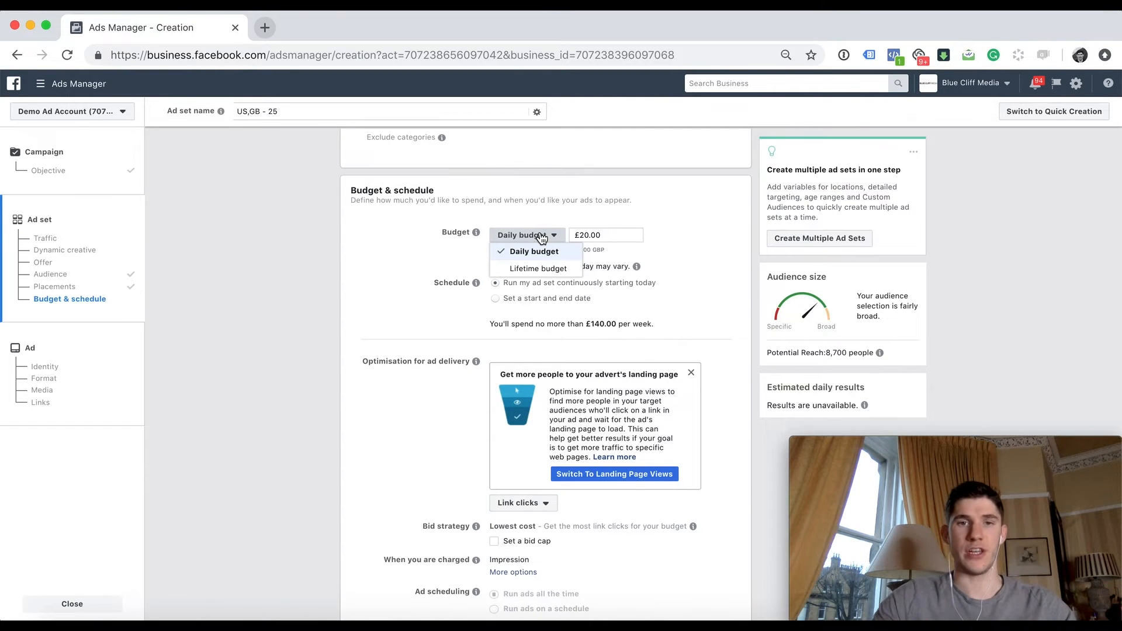
{"action": "left_click", "coordinate": [525, 268]}
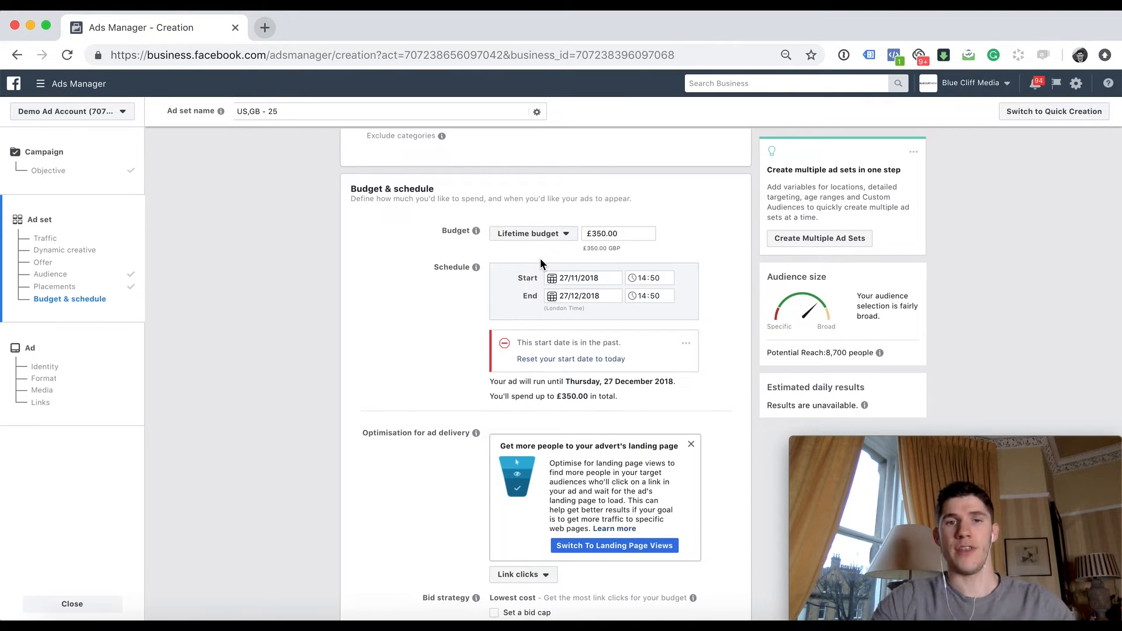
{"action": "left_click", "coordinate": [537, 237]}
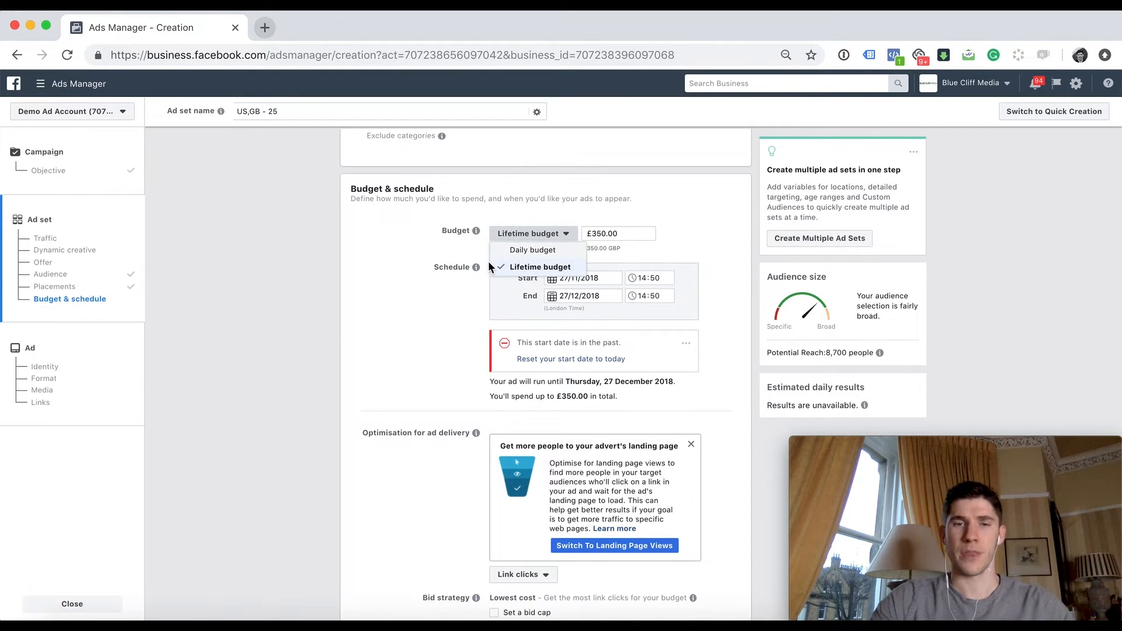
{"action": "left_click", "coordinate": [455, 290]}
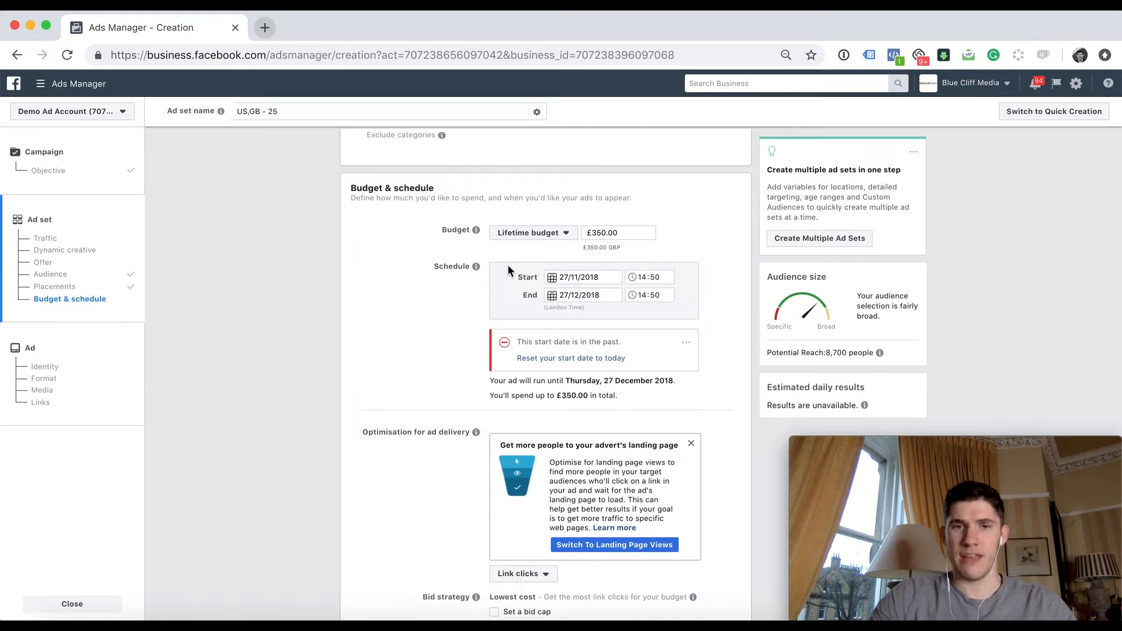
- Schedule the ad set to start on 28/11/2018 and end on 28/12/2018
{"action": "scroll", "coordinate": [474, 335], "scroll_direction": "down", "scroll_amount": 1}
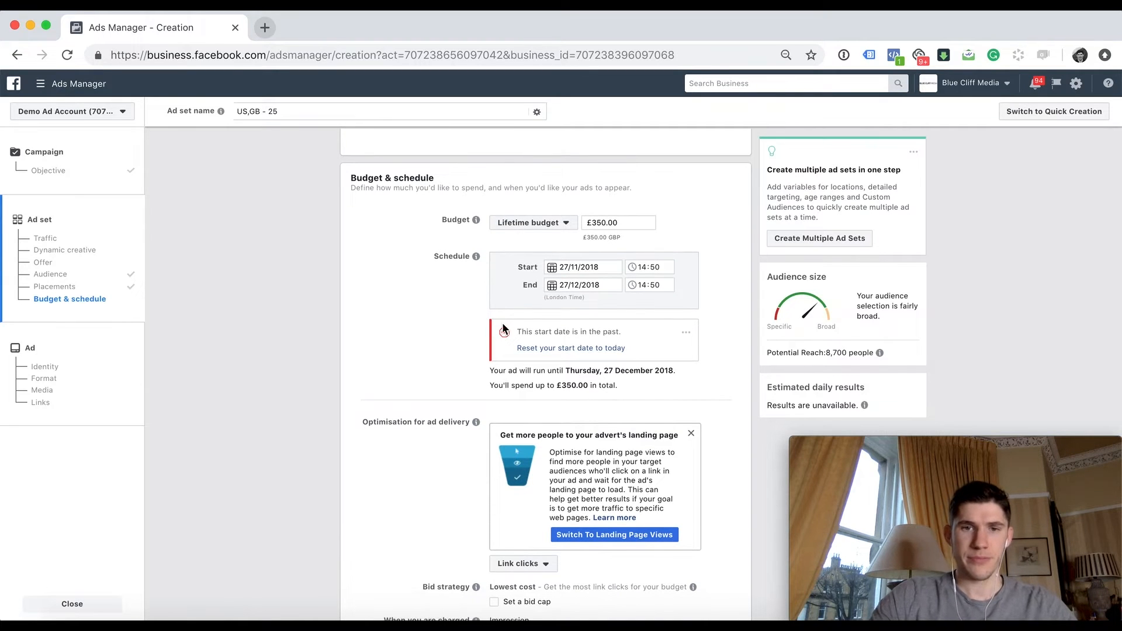
{"action": "left_click", "coordinate": [576, 268]}
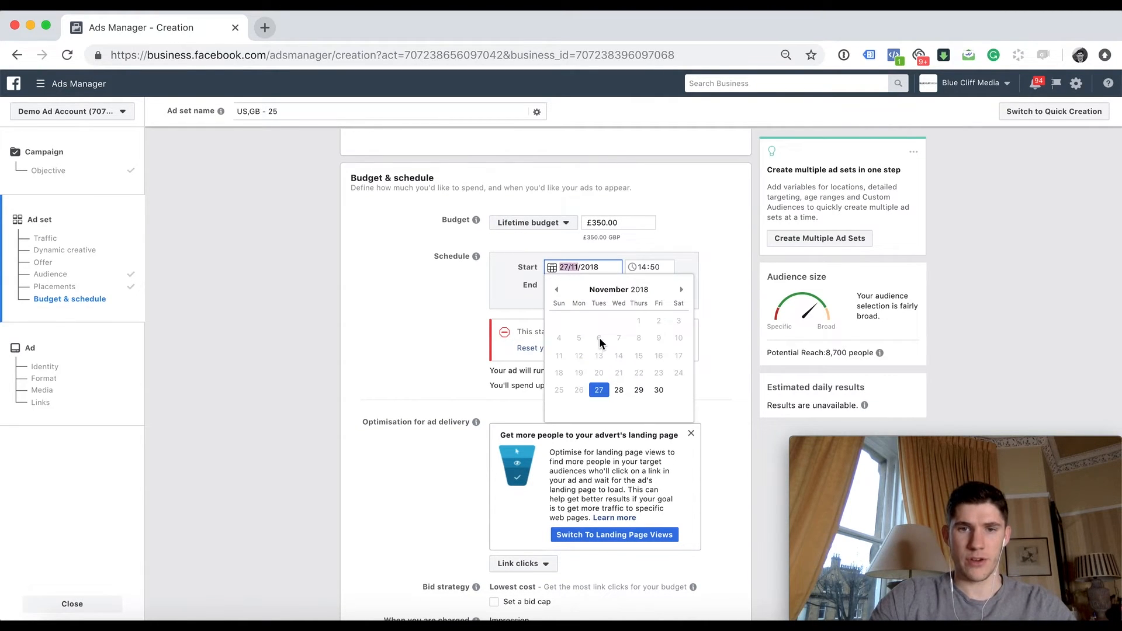
{"action": "left_click", "coordinate": [624, 390]}
{"action": "left_click", "coordinate": [579, 285]}
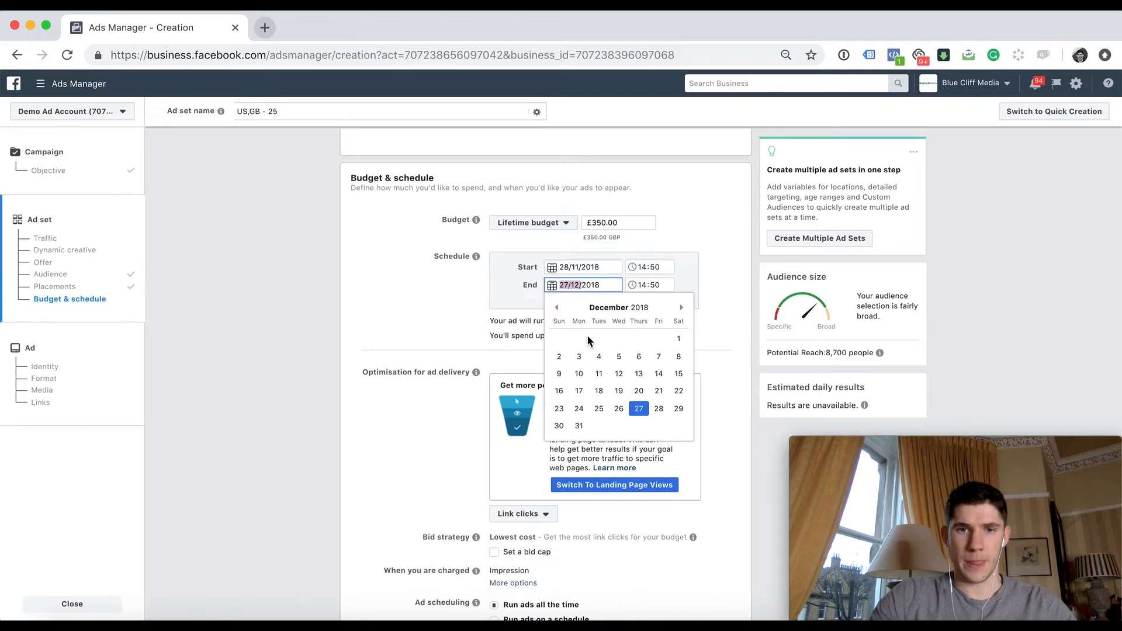
{"action": "left_click", "coordinate": [660, 409]}
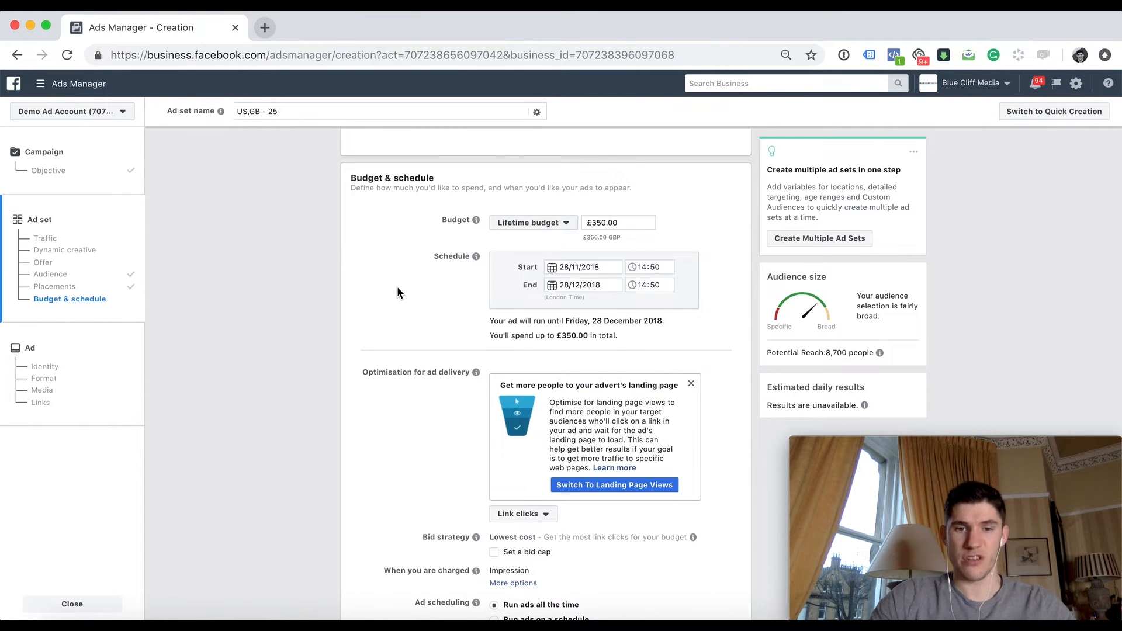
- Set the ad scheduling to run ads on a schedule and bring up its weekly hours grid
{"action": "scroll", "coordinate": [398, 293], "scroll_direction": "down", "scroll_amount": 3}
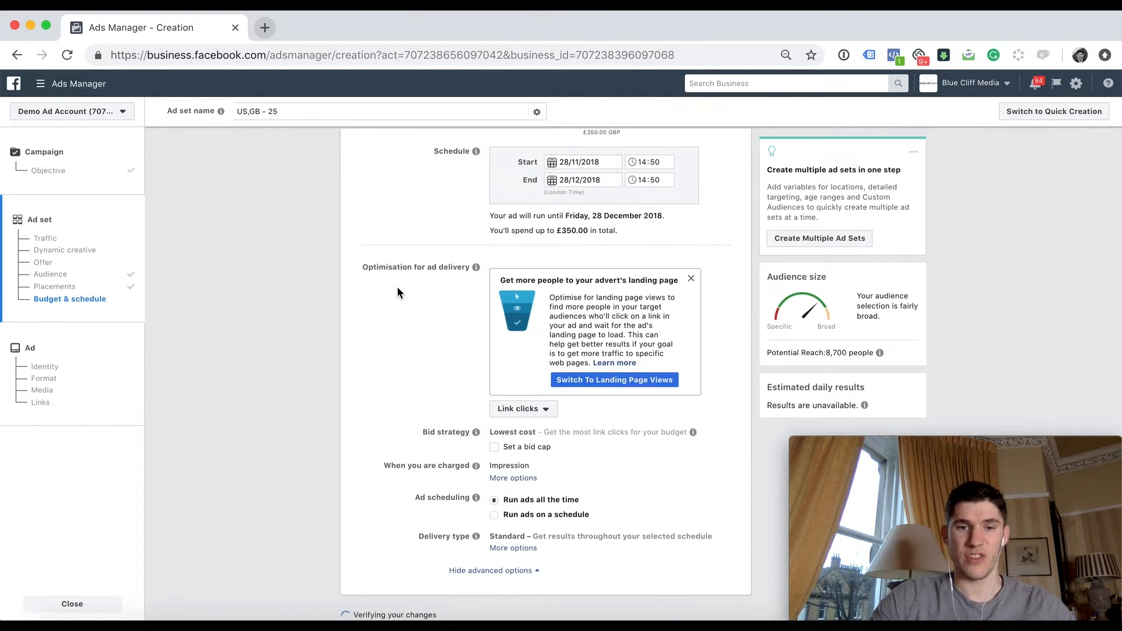
{"action": "left_click", "coordinate": [494, 515]}
{"action": "scroll", "coordinate": [497, 517], "scroll_direction": "down", "scroll_amount": 5}
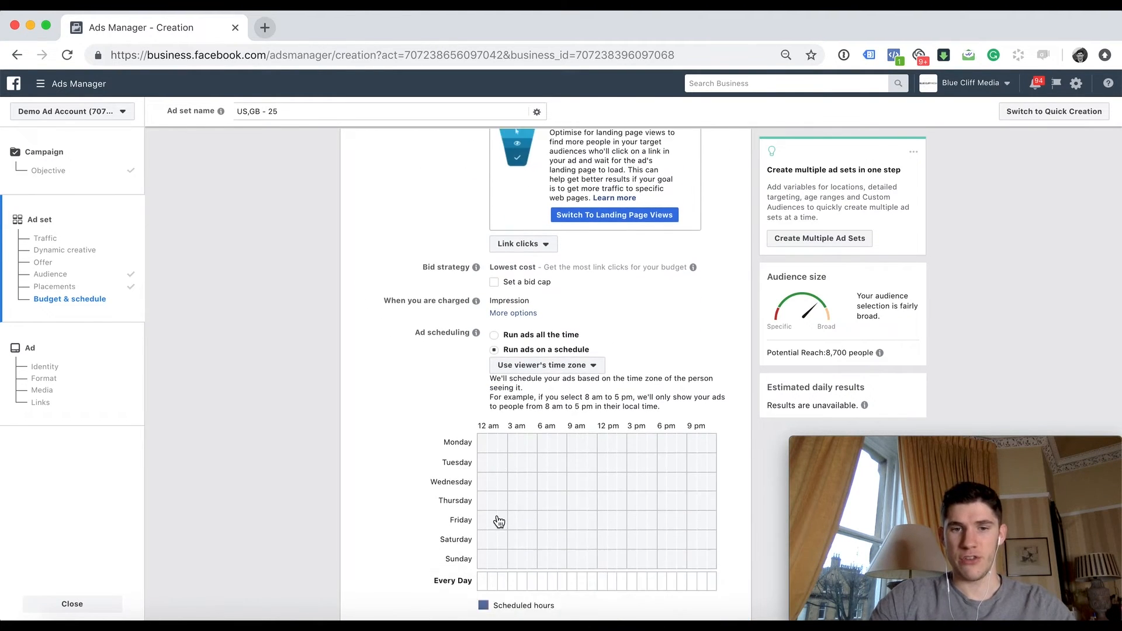
- Schedule ad hours on Wednesday–Thursday at 3 am, Tuesday–Thursday at 9 am and 2–6 pm, and Saturday from 9 am to 2 pm
{"action": "left_click", "coordinate": [512, 486]}
{"action": "left_click_drag", "start_coordinate": [562, 485], "coordinate": [585, 473]}
{"action": "left_click_drag", "start_coordinate": [621, 453], "coordinate": [650, 494]}
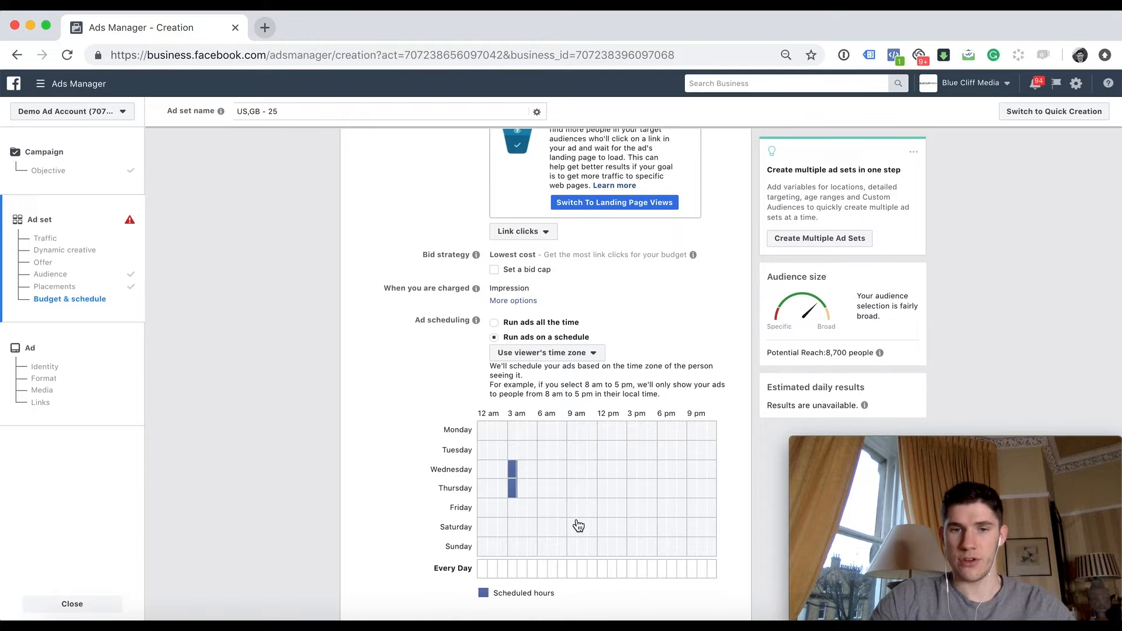
{"action": "left_click_drag", "start_coordinate": [575, 523], "coordinate": [611, 522]}
{"action": "left_click_drag", "start_coordinate": [575, 488], "coordinate": [571, 453]}
- Dismiss the landing page views suggestion under the ad delivery optimisation setting
{"action": "scroll", "coordinate": [682, 472], "scroll_direction": "up", "scroll_amount": 3}
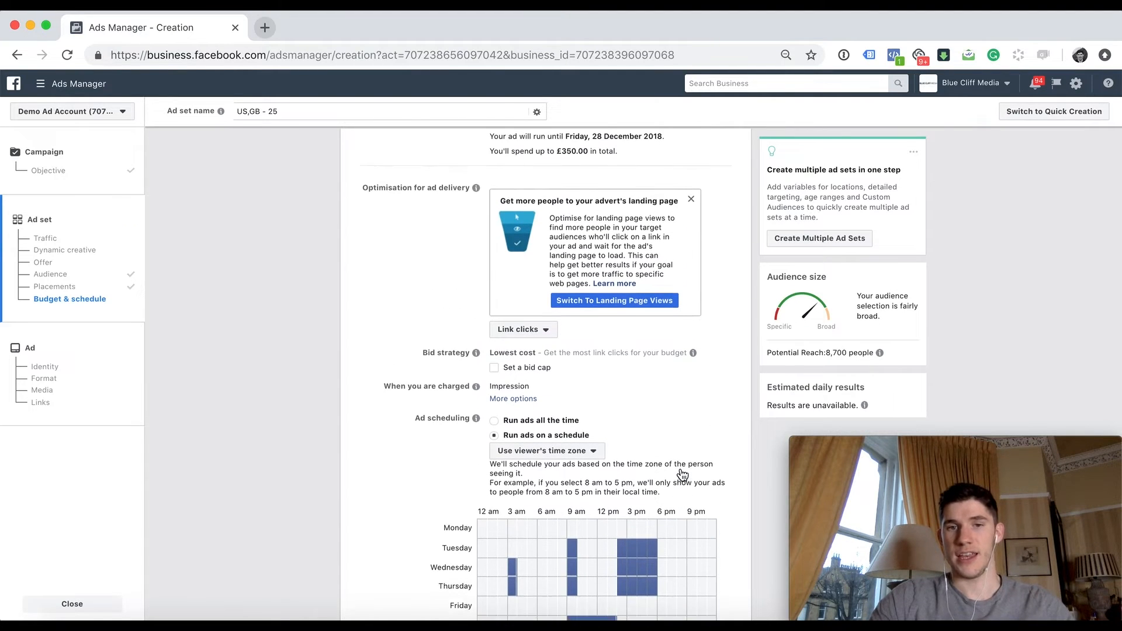
{"action": "scroll", "coordinate": [682, 472], "scroll_direction": "up", "scroll_amount": 3}
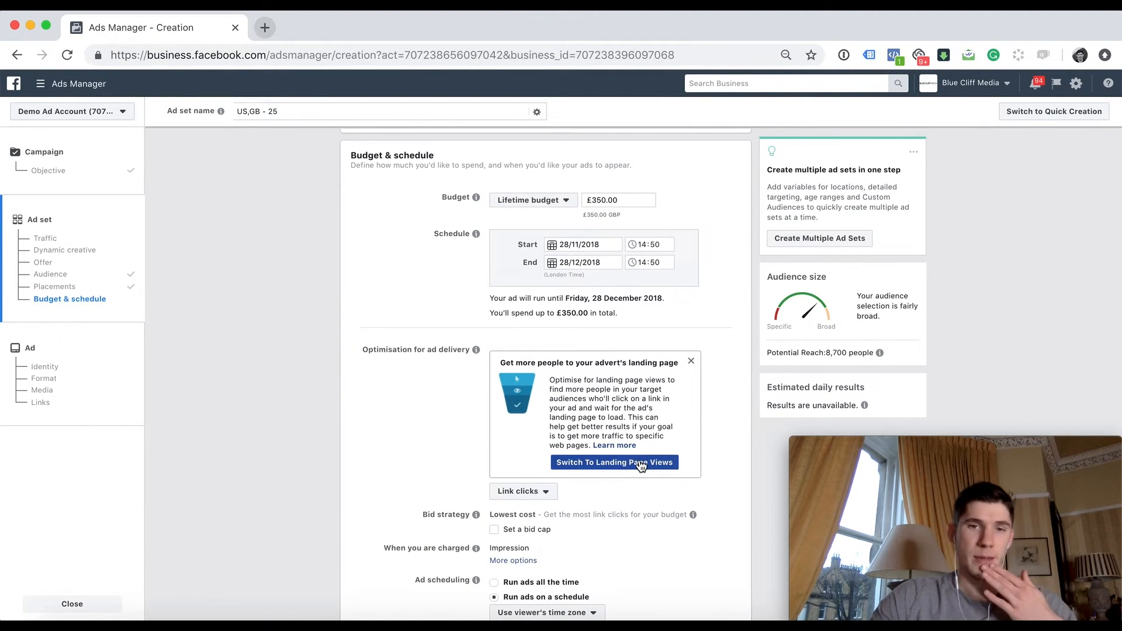
{"action": "left_click", "coordinate": [691, 361]}
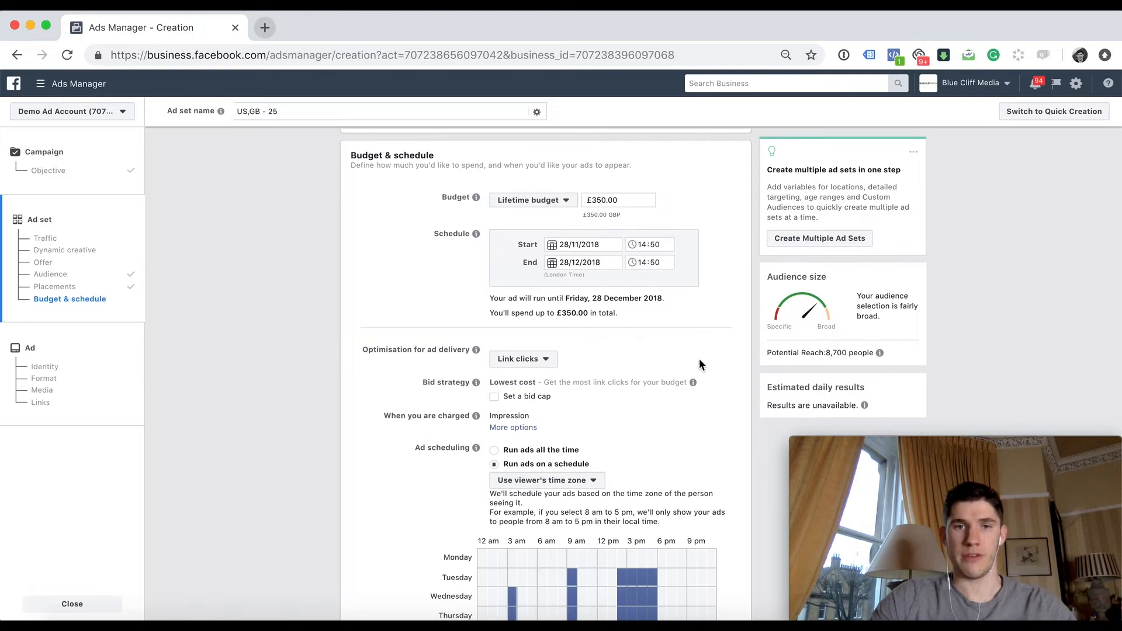
- Review the ad delivery optimisation choices, including Link clicks, Landing Page Views, Impressions and Daily unique reach, without changing the selection
{"action": "mouse_move", "coordinate": [451, 380]}
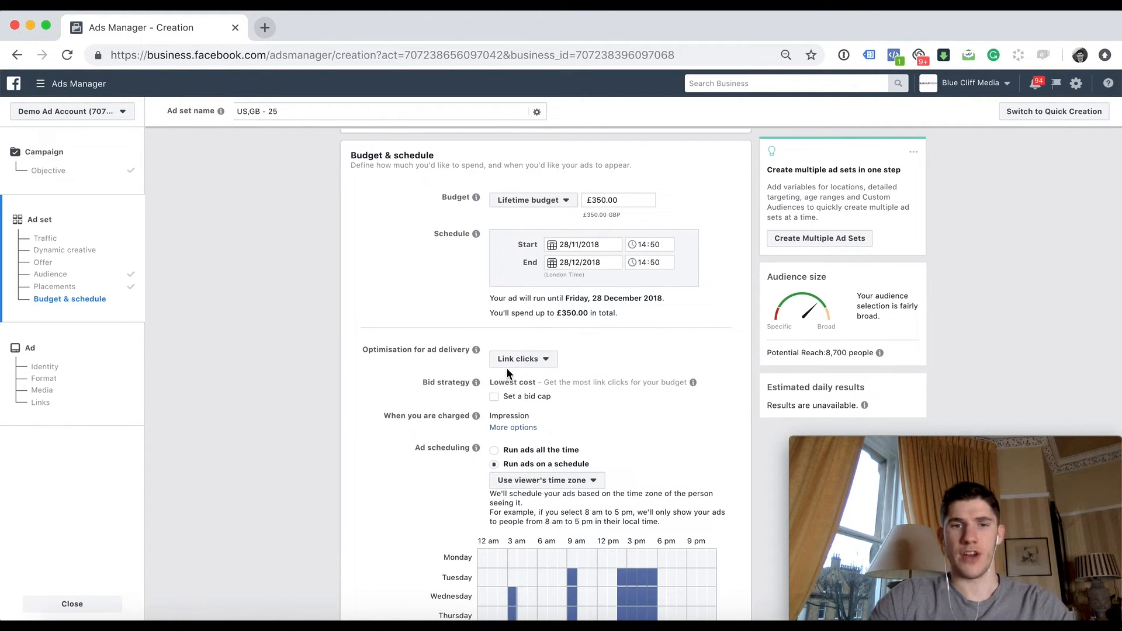
{"action": "left_click", "coordinate": [542, 364]}
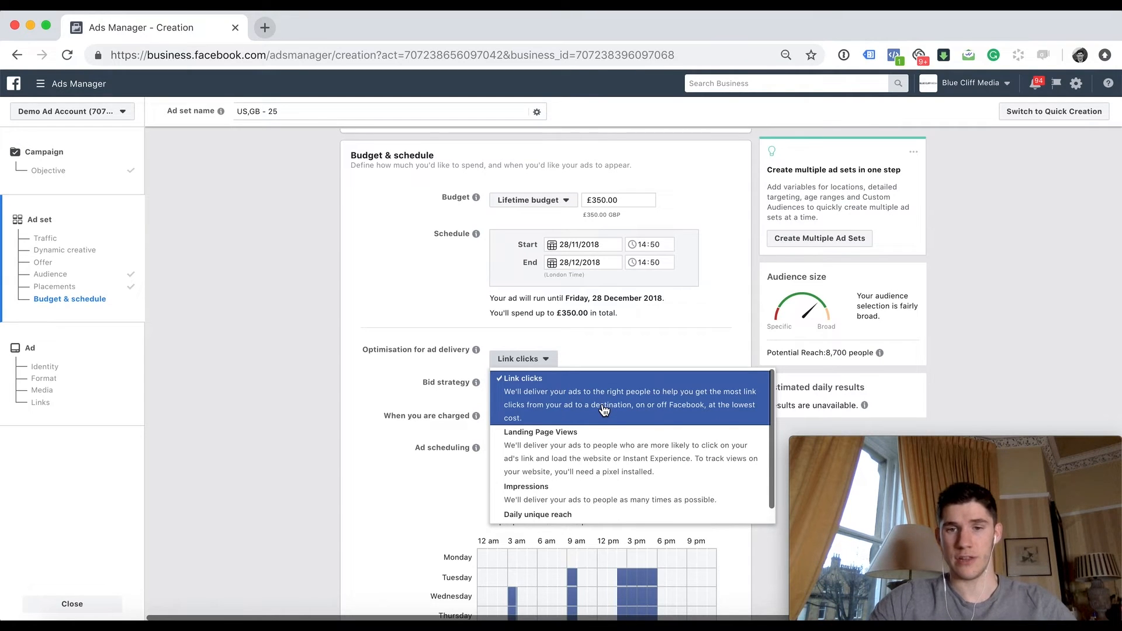
{"action": "scroll", "coordinate": [602, 424], "scroll_direction": "down", "scroll_amount": 1}
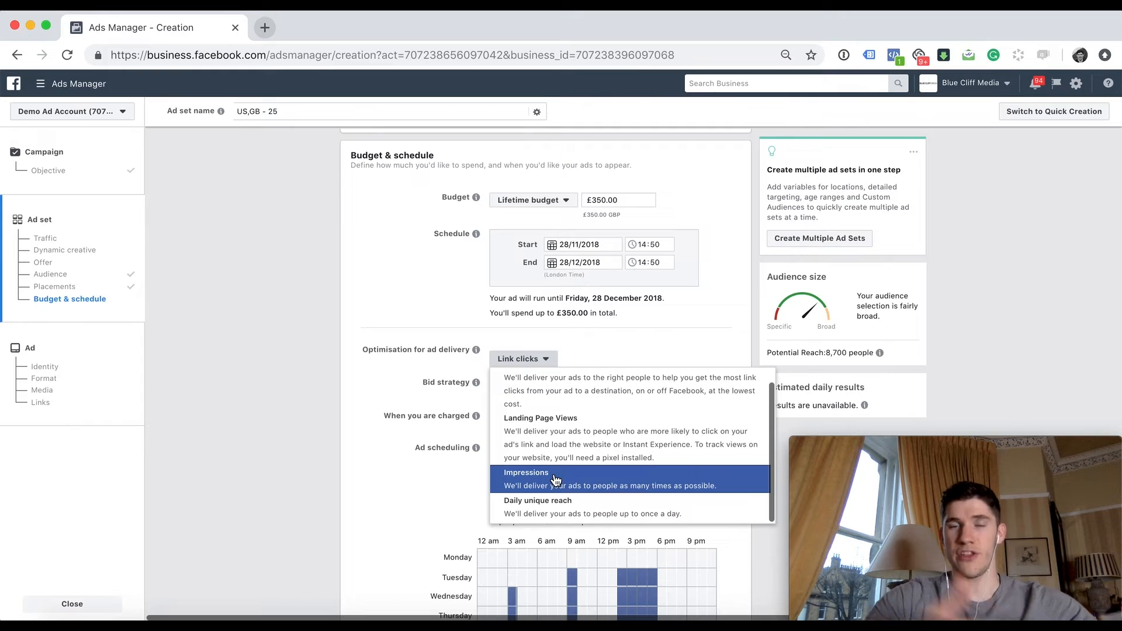
{"action": "scroll", "coordinate": [556, 480], "scroll_direction": "down", "scroll_amount": 2}
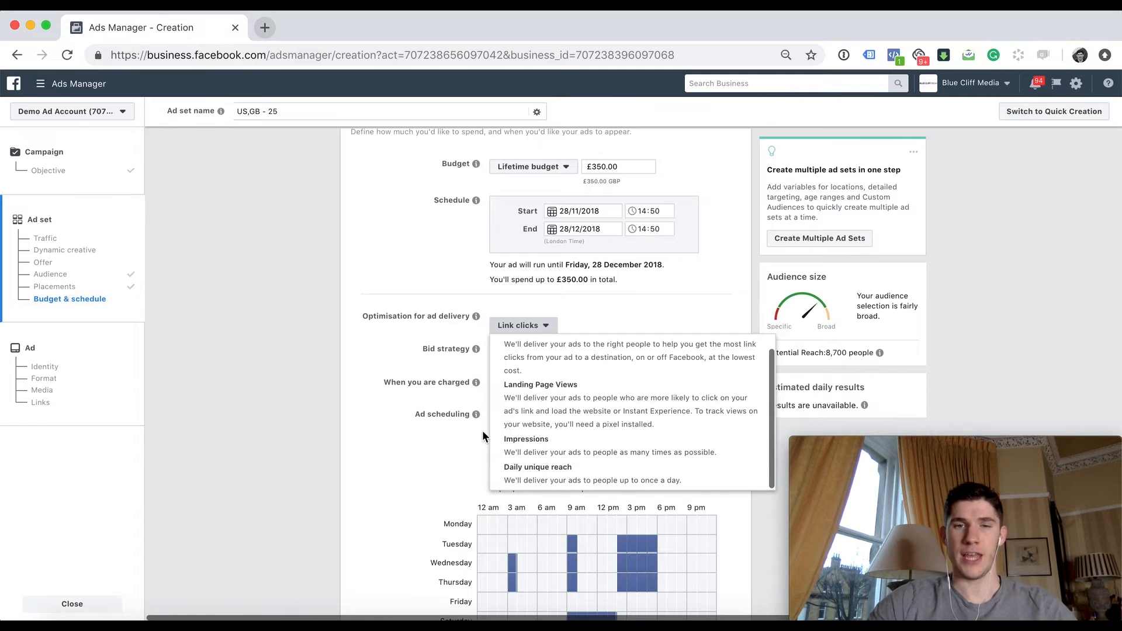
{"action": "scroll", "coordinate": [515, 438], "scroll_direction": "up", "scroll_amount": 1}
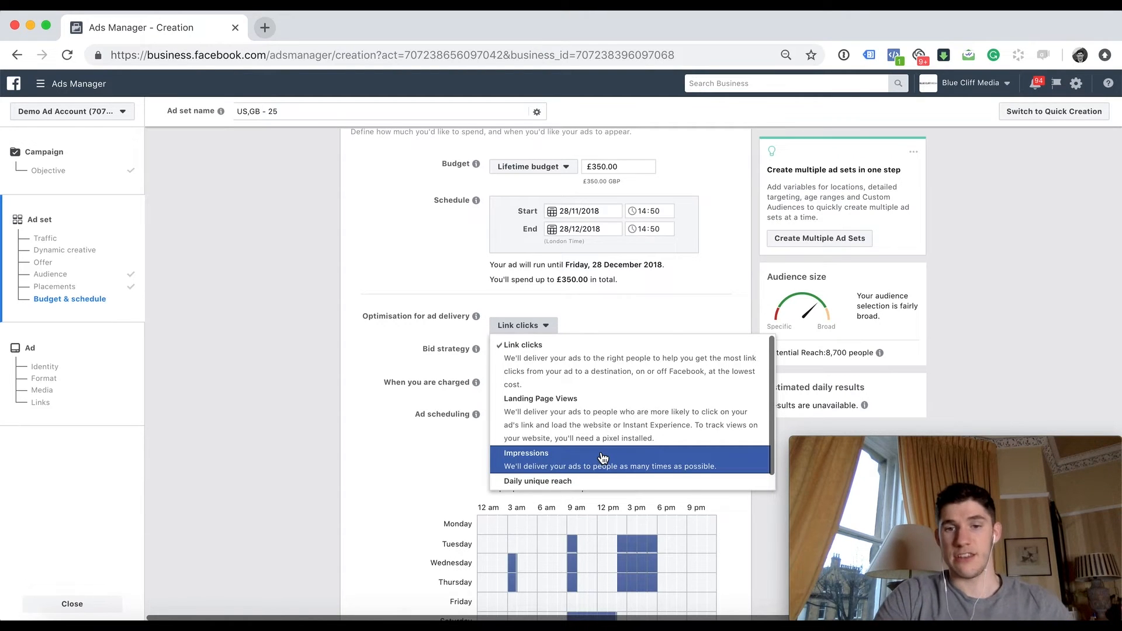
{"action": "left_click", "coordinate": [398, 475]}
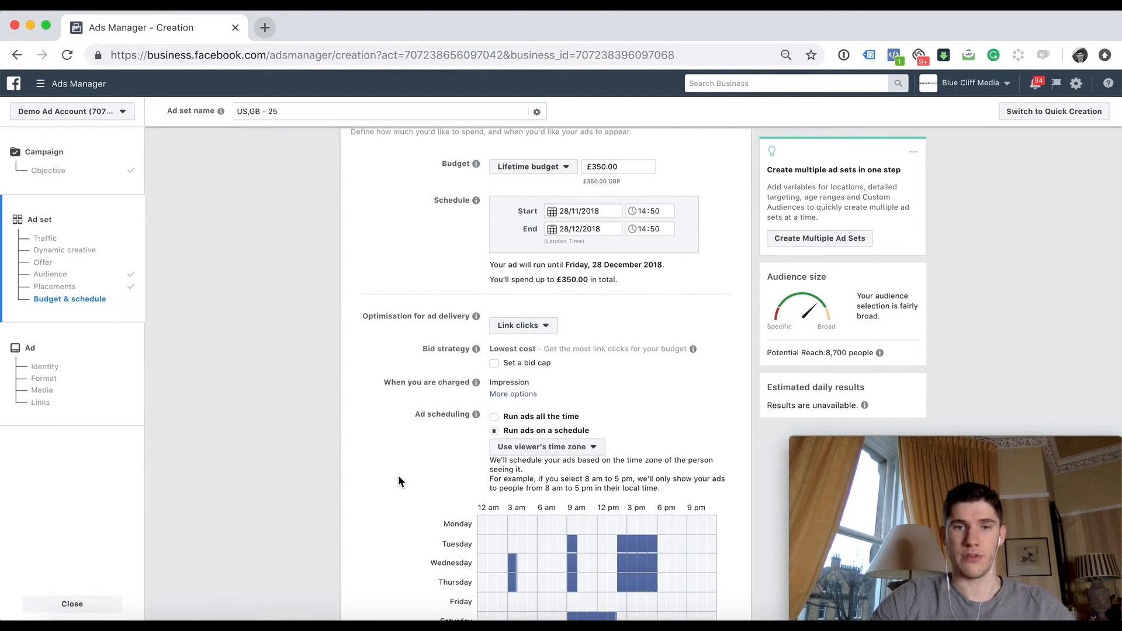
- Check the bid strategy explanation and the remaining schedule settings, and continue to the ad setup
{"action": "scroll", "coordinate": [401, 476], "scroll_direction": "down", "scroll_amount": 3}
{"action": "mouse_move", "coordinate": [436, 287]}
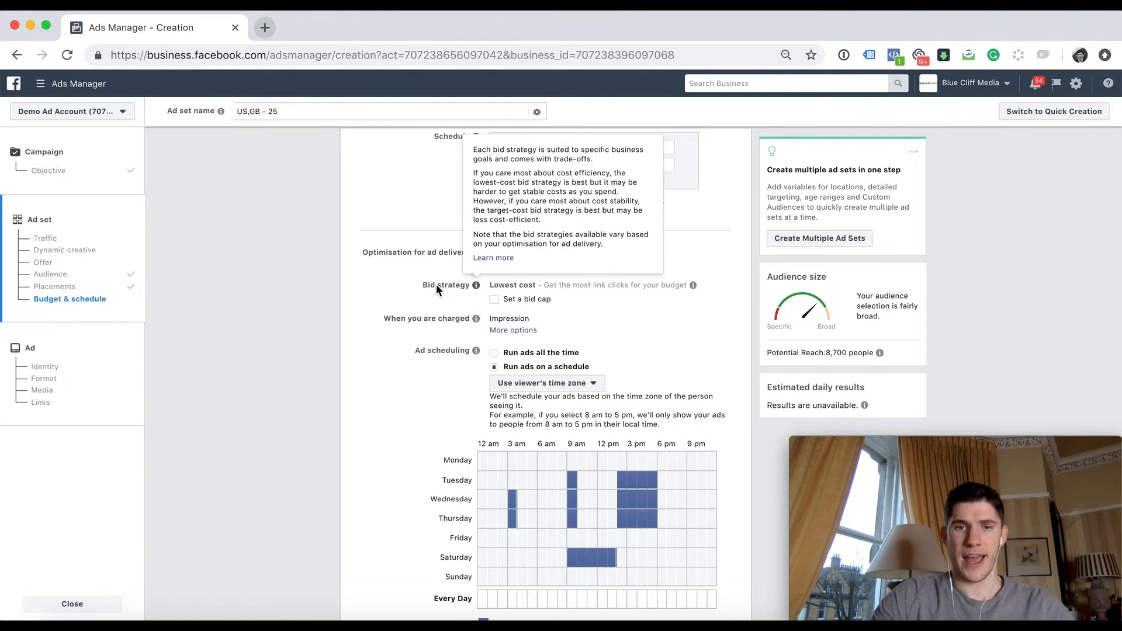
{"action": "scroll", "coordinate": [699, 302], "scroll_direction": "down", "scroll_amount": 5}
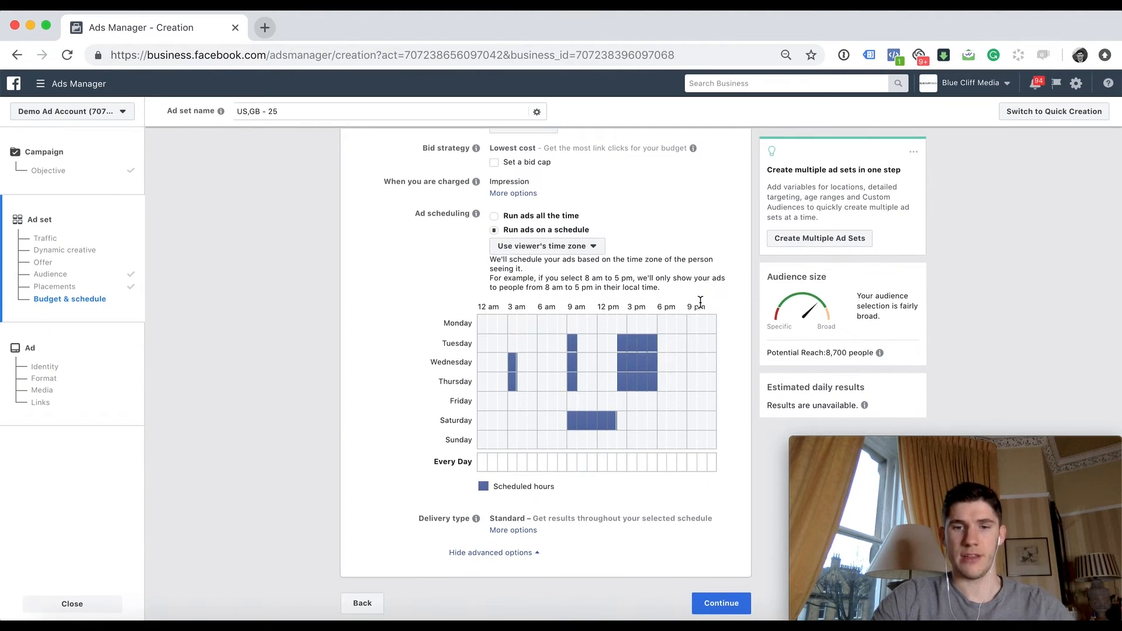
{"action": "left_click", "coordinate": [718, 604]}
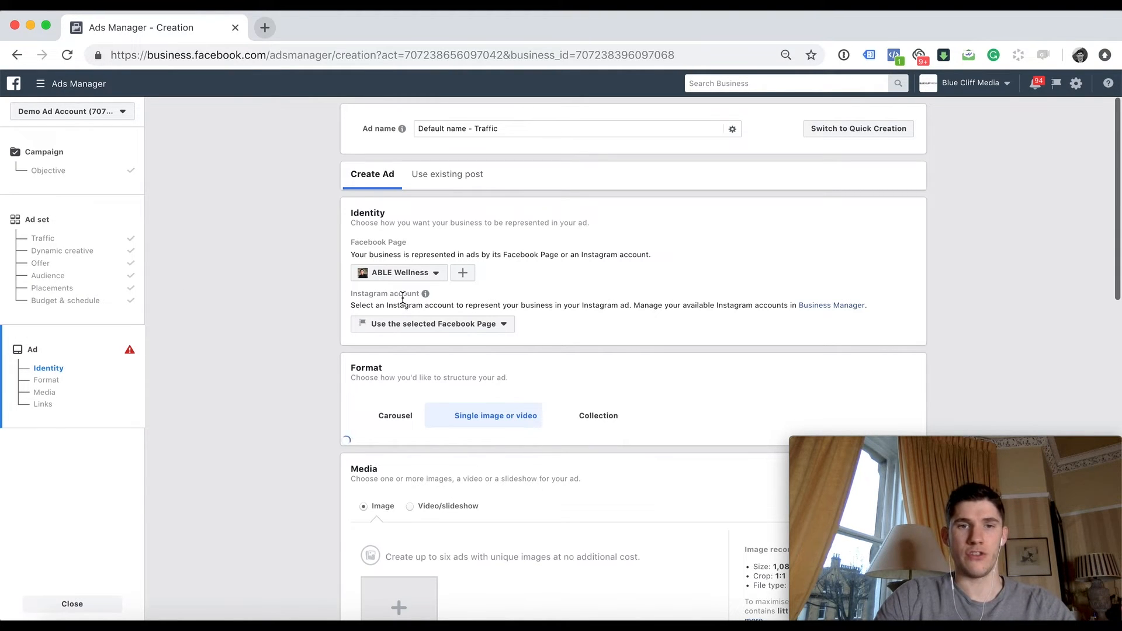
- Search the Facebook Pages by the business owner's first name and select the matching Page as the ad's identity
{"action": "left_click", "coordinate": [401, 274]}
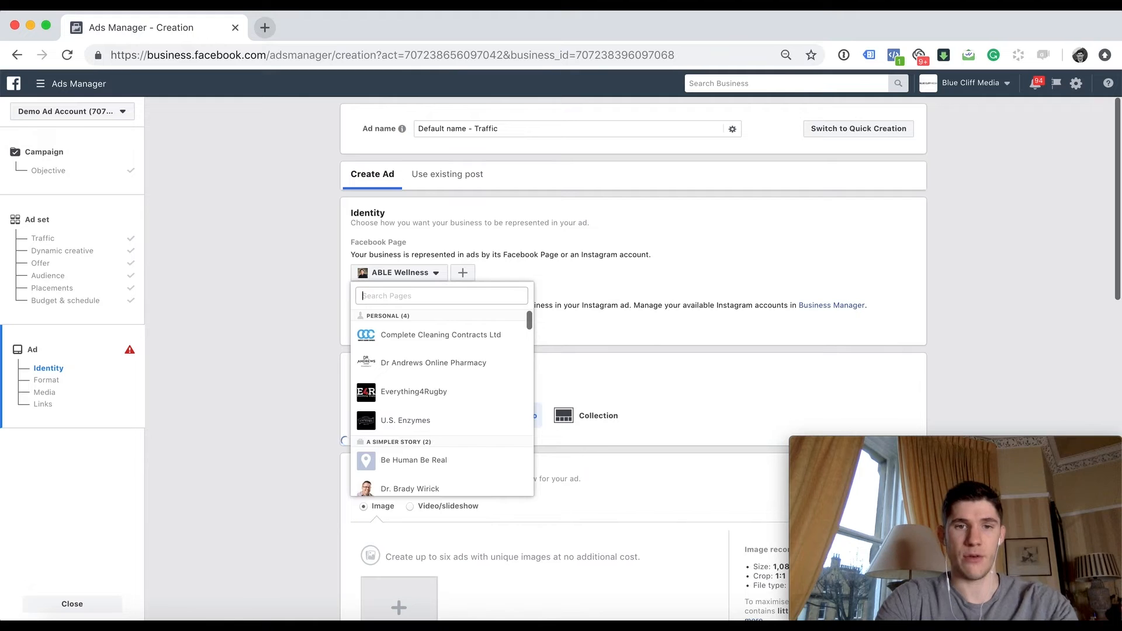
{"action": "type", "text": "gavin"}
{"action": "left_click", "coordinate": [428, 334]}
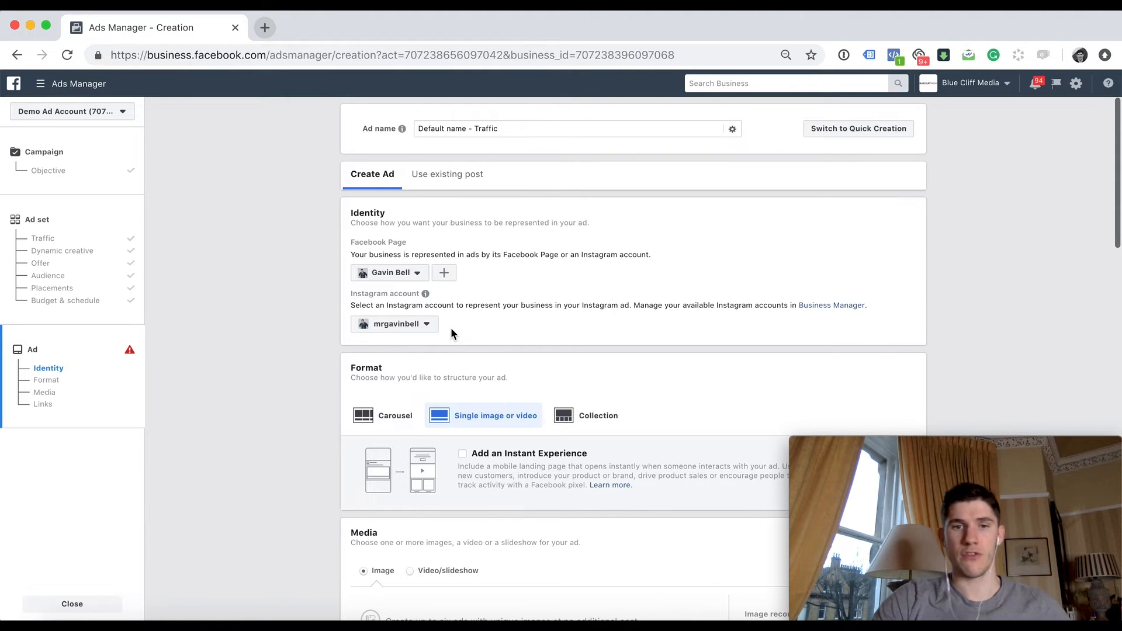
- Browse the image library for the ad's media and select the two account images beside the portrait
{"action": "scroll", "coordinate": [451, 330], "scroll_direction": "down", "scroll_amount": 5}
{"action": "scroll", "coordinate": [428, 252], "scroll_direction": "up", "scroll_amount": 1}
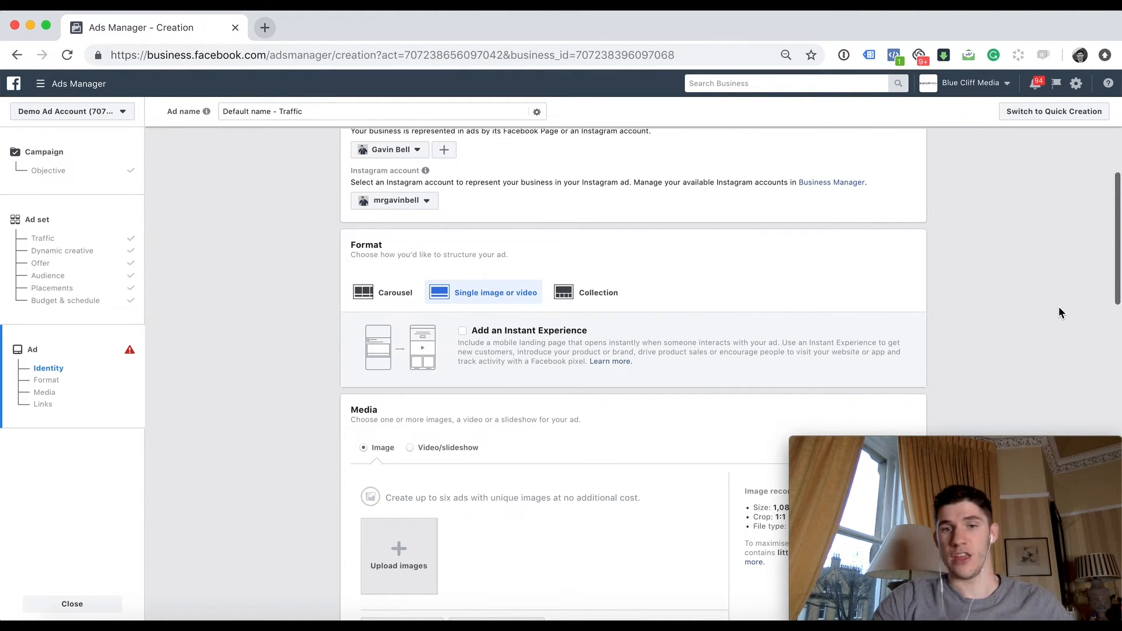
{"action": "scroll", "coordinate": [1036, 318], "scroll_direction": "down", "scroll_amount": 2}
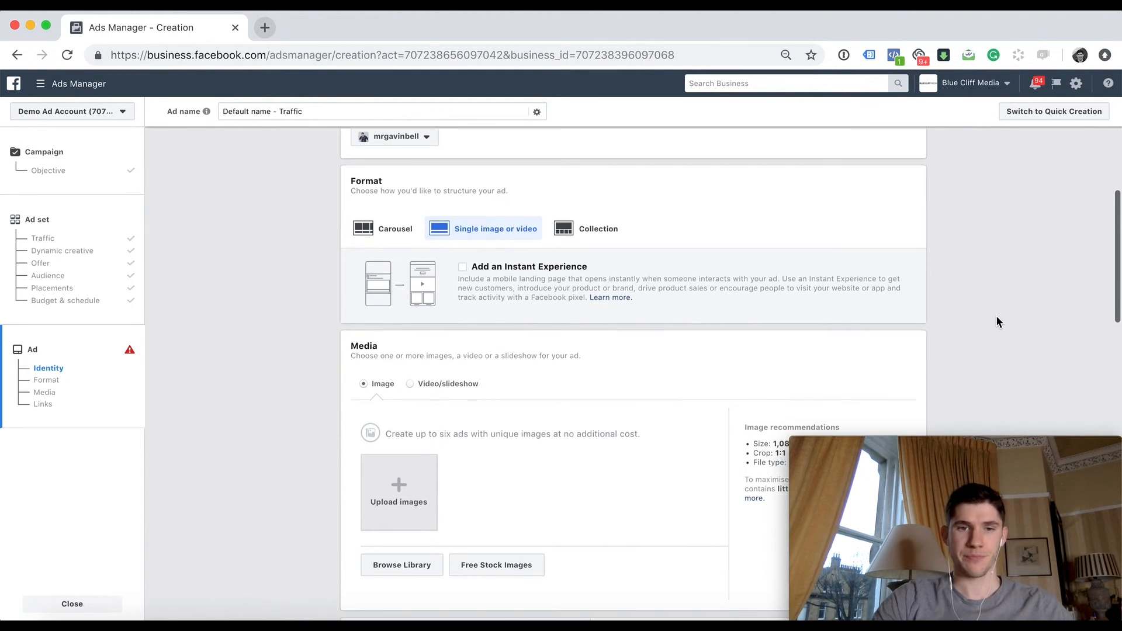
{"action": "scroll", "coordinate": [672, 380], "scroll_direction": "down", "scroll_amount": 3}
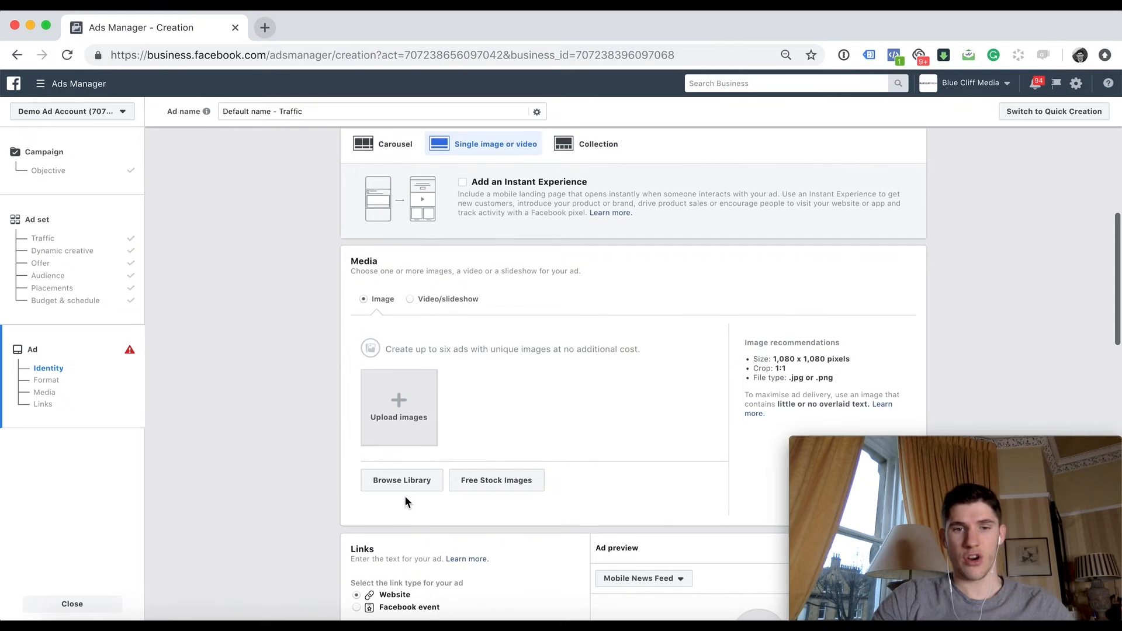
{"action": "scroll", "coordinate": [405, 496], "scroll_direction": "down", "scroll_amount": 1}
{"action": "left_click", "coordinate": [421, 475]}
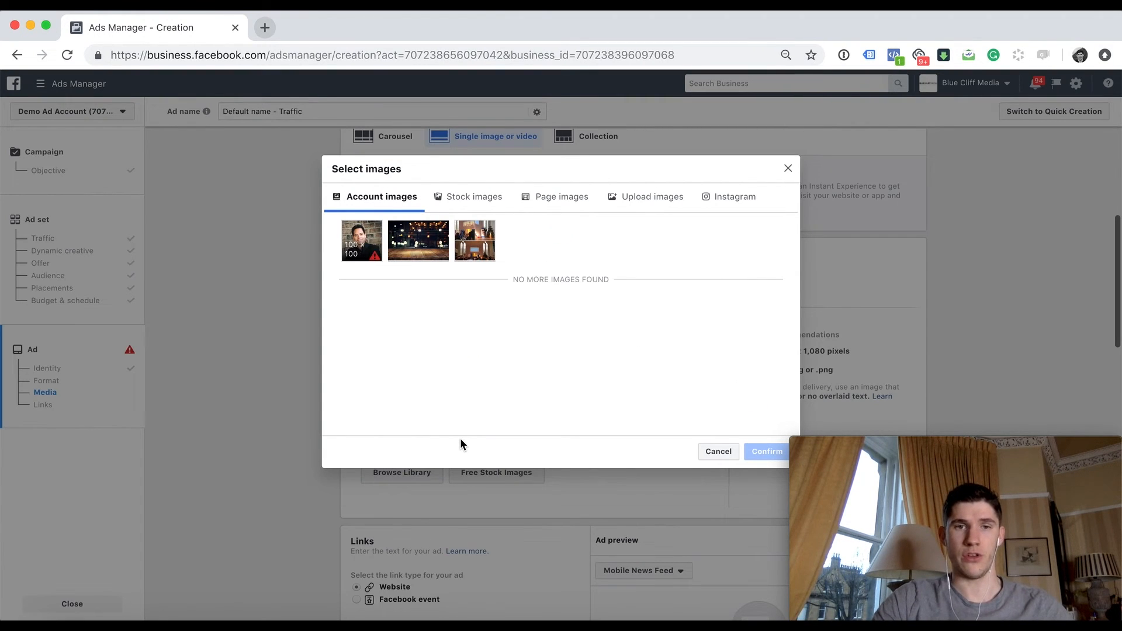
{"action": "left_click", "coordinate": [416, 244]}
{"action": "left_click", "coordinate": [475, 240]}
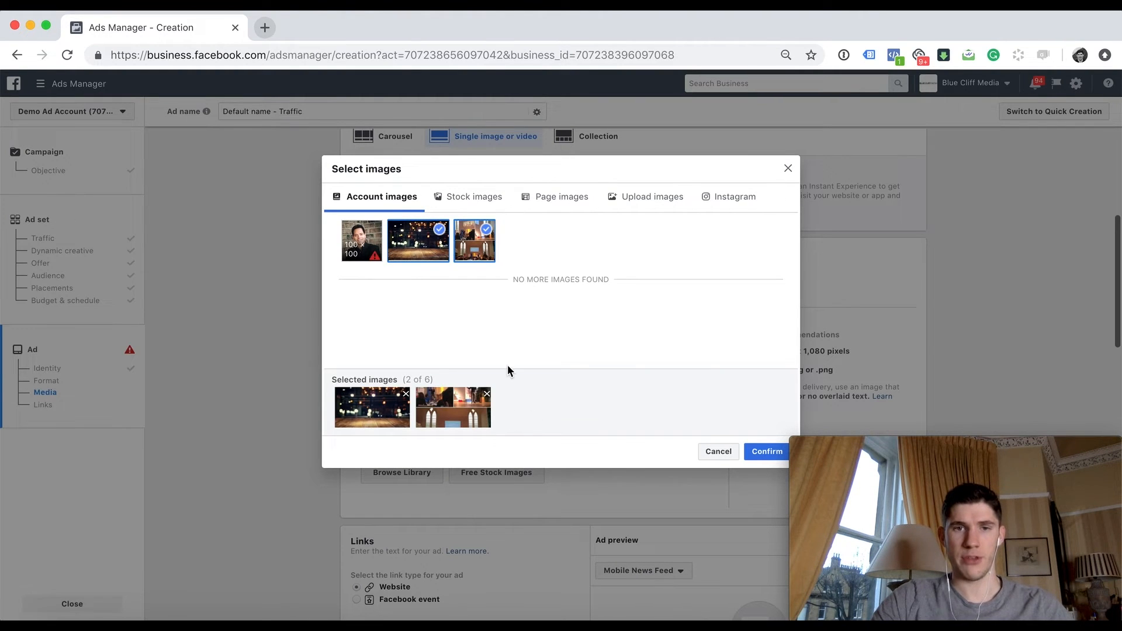
- Search the free stock images for football, add the floodlit stadium image to the selection and confirm the ad images
{"action": "left_click", "coordinate": [481, 197]}
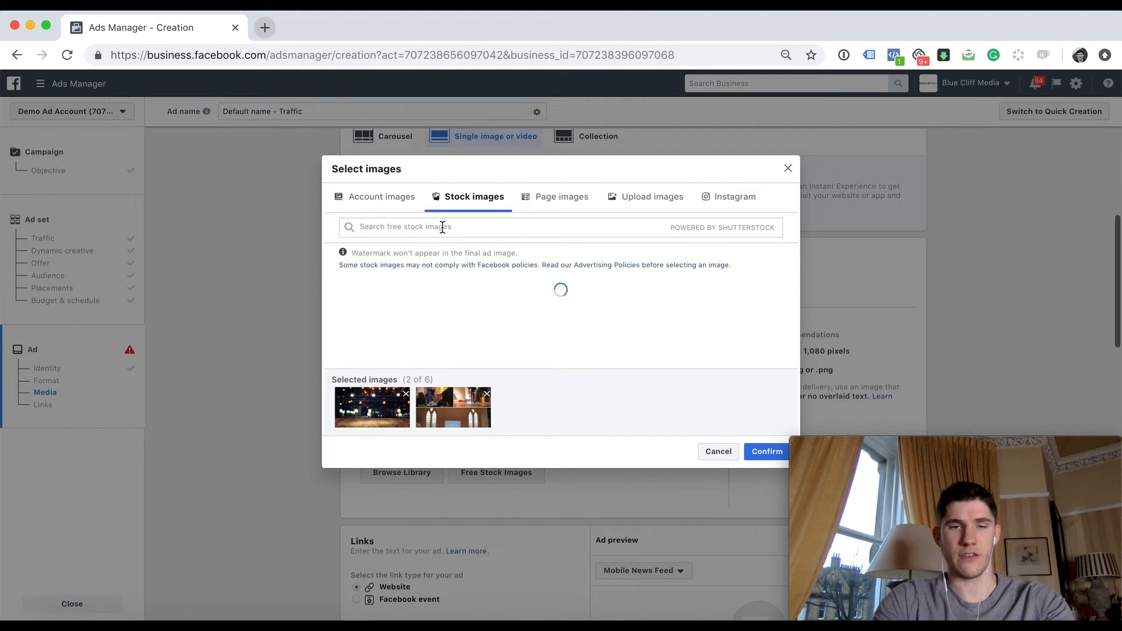
{"action": "type", "text": "football"}
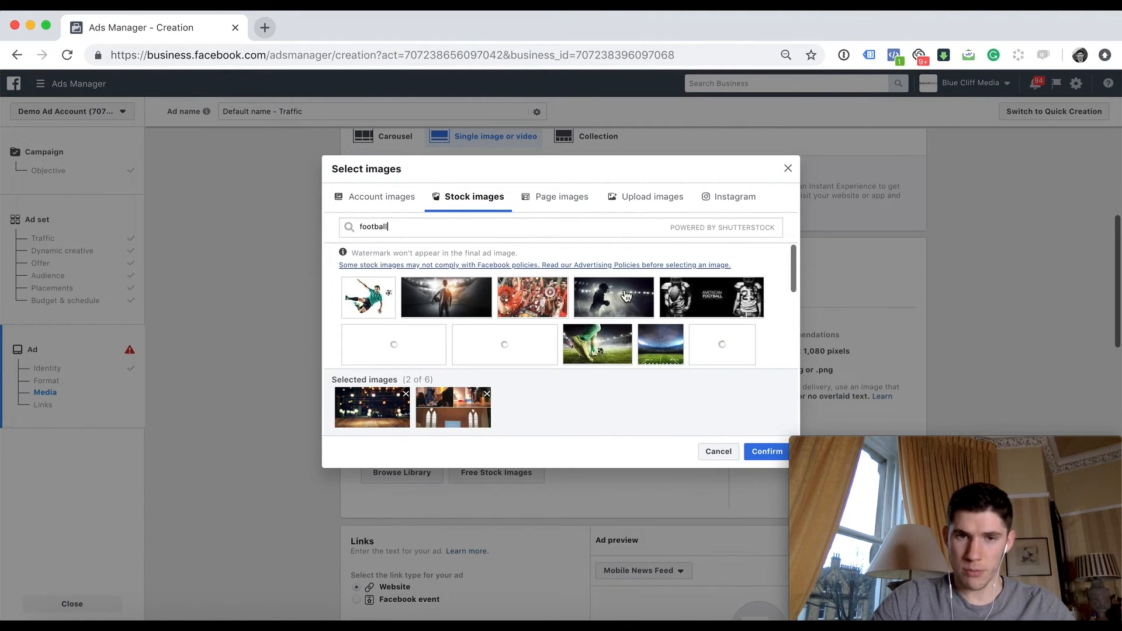
{"action": "mouse_move", "coordinate": [599, 286]}
{"action": "mouse_move", "coordinate": [659, 349]}
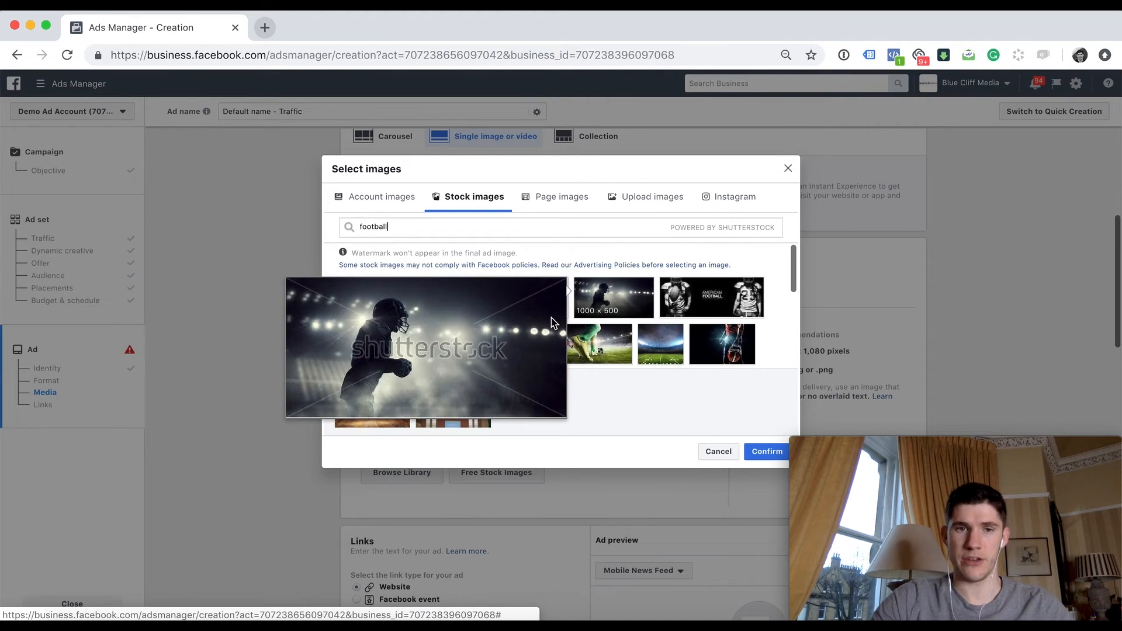
{"action": "left_click", "coordinate": [661, 345]}
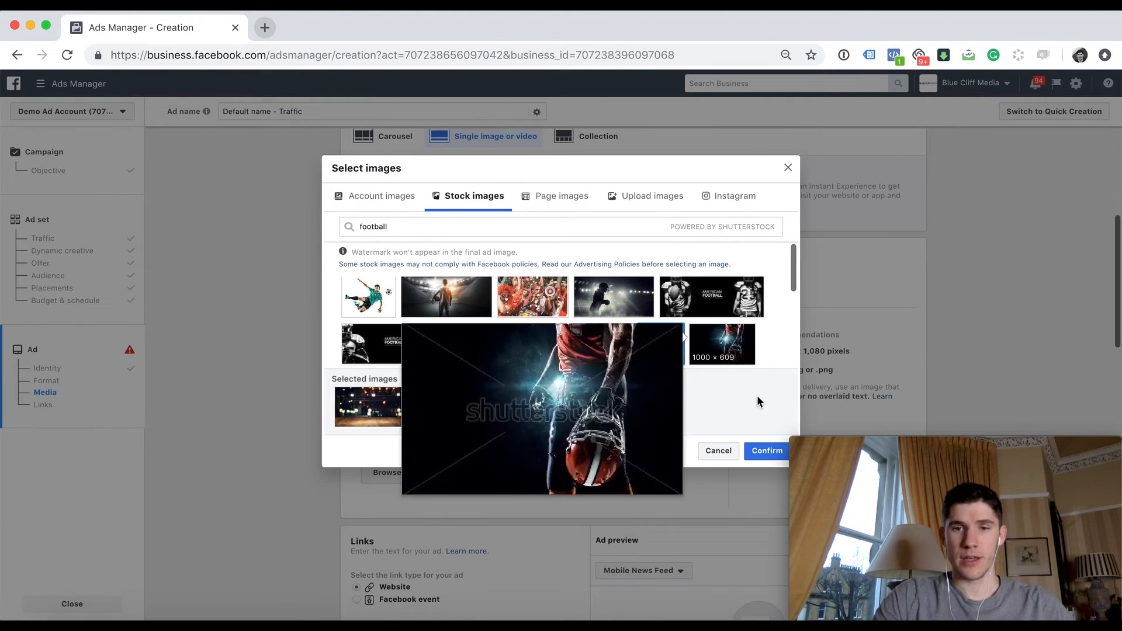
{"action": "left_click", "coordinate": [766, 451]}
- Enter "This is above the image." as the ad's text in the Links section
{"action": "scroll", "coordinate": [620, 475], "scroll_direction": "down", "scroll_amount": 5}
{"action": "scroll", "coordinate": [549, 476], "scroll_direction": "down", "scroll_amount": 1}
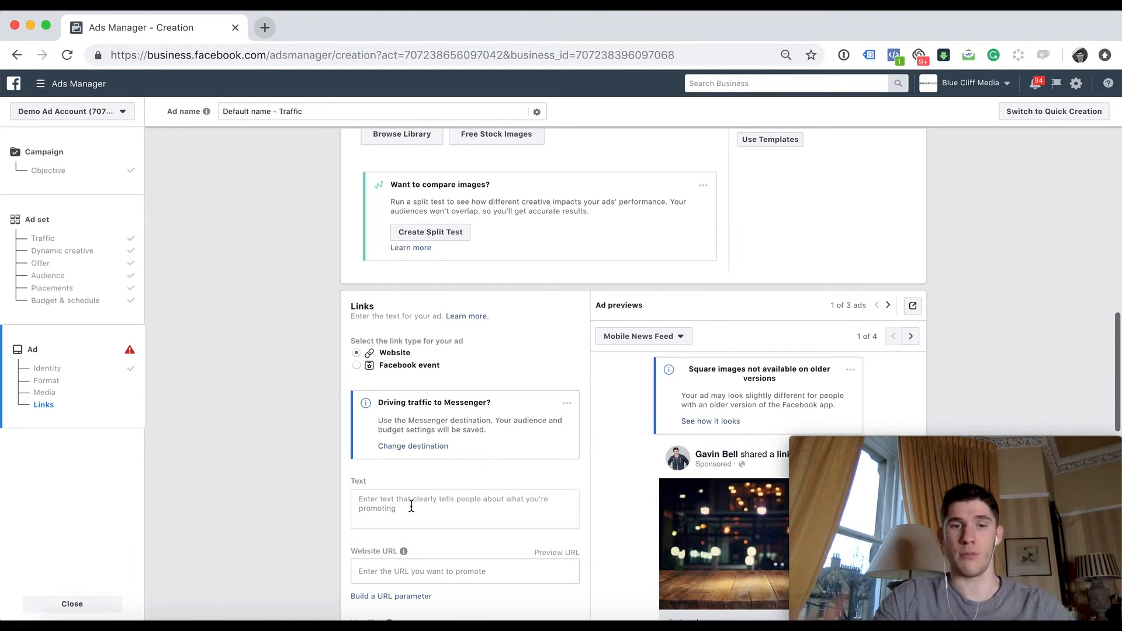
{"action": "left_click", "coordinate": [411, 506]}
{"action": "scroll", "coordinate": [611, 520], "scroll_direction": "down", "scroll_amount": 3}
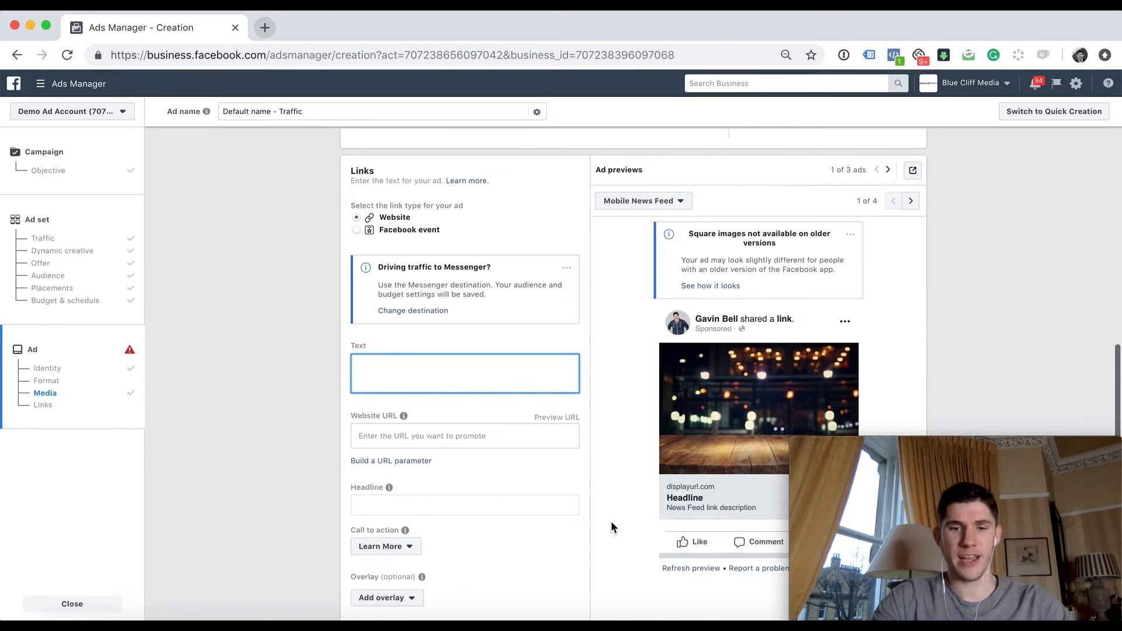
{"action": "type", "text": "This is above the"}
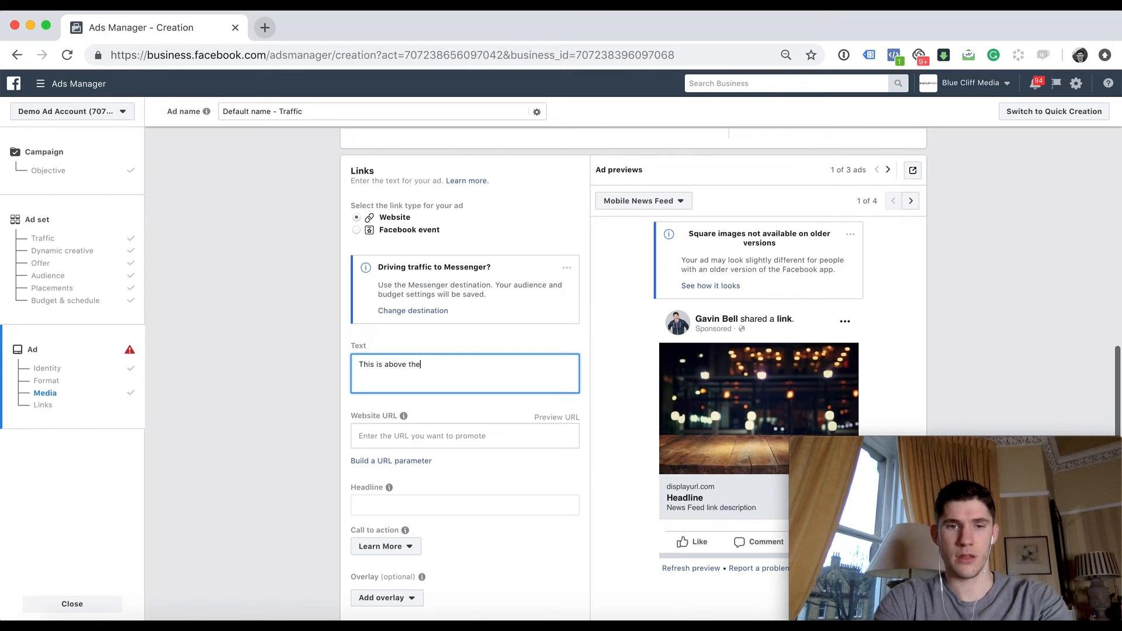
{"action": "type", "text": " image."}
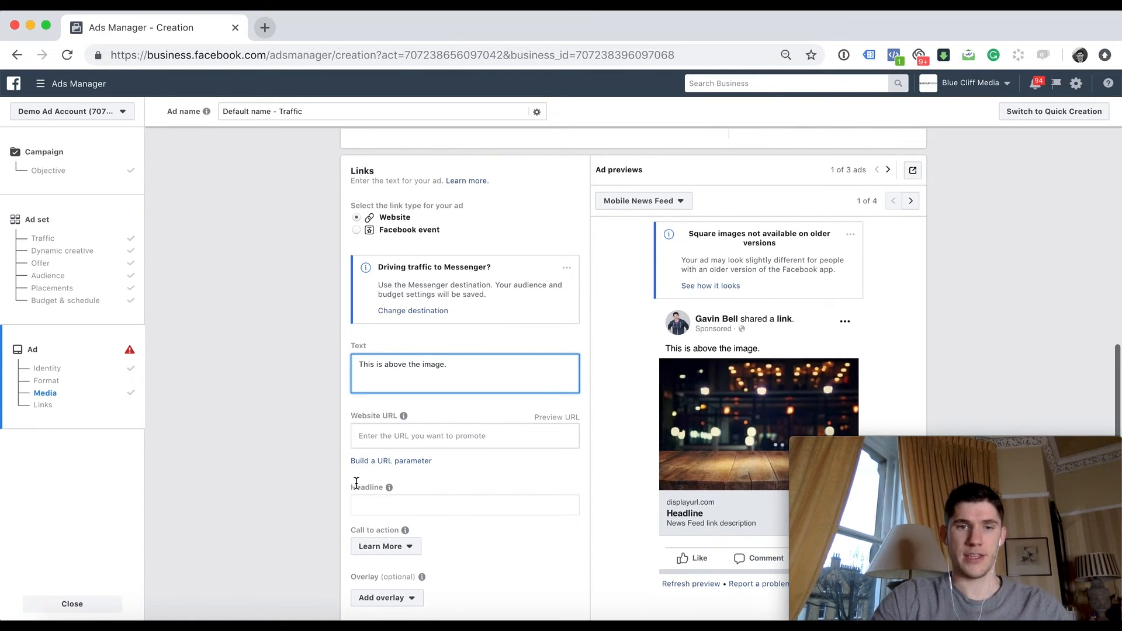
{"action": "left_click", "coordinate": [287, 468]}
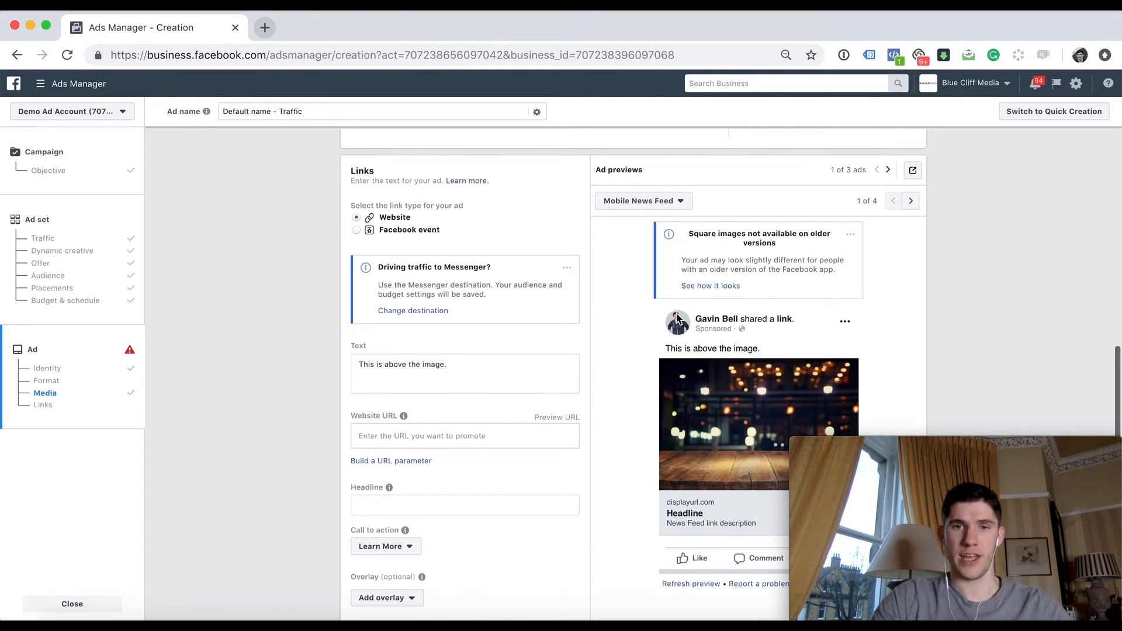
- Switch the ad preview to Desktop News Feed
{"action": "scroll", "coordinate": [677, 319], "scroll_direction": "down", "scroll_amount": 1}
{"action": "left_click", "coordinate": [639, 177]}
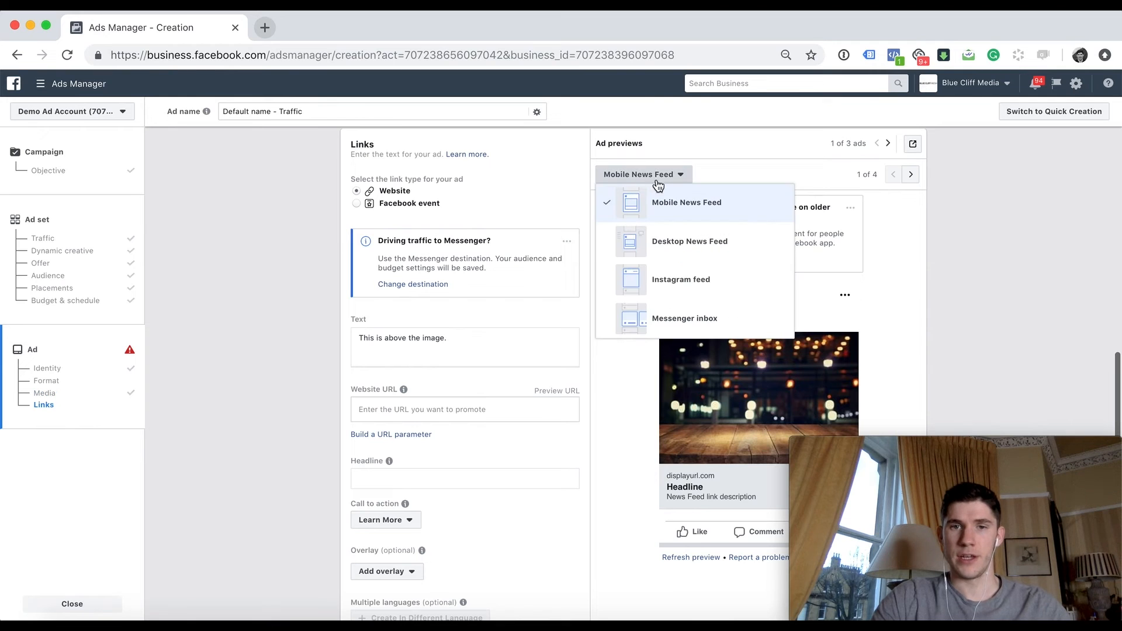
{"action": "left_click", "coordinate": [678, 248]}
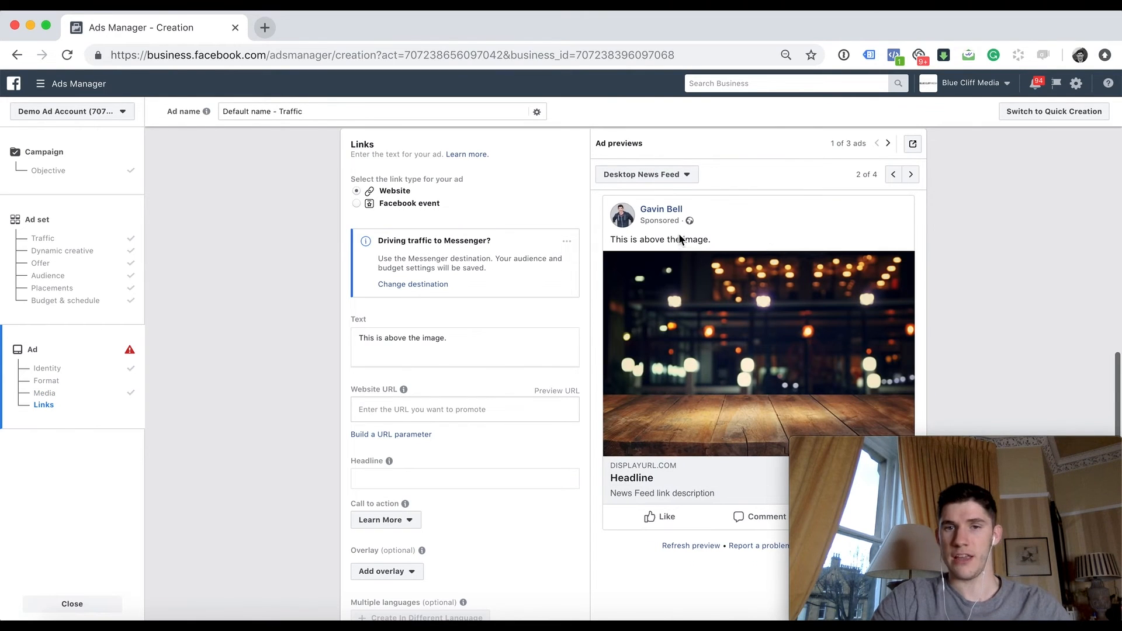
{"action": "scroll", "coordinate": [468, 343], "scroll_direction": "down", "scroll_amount": 2}
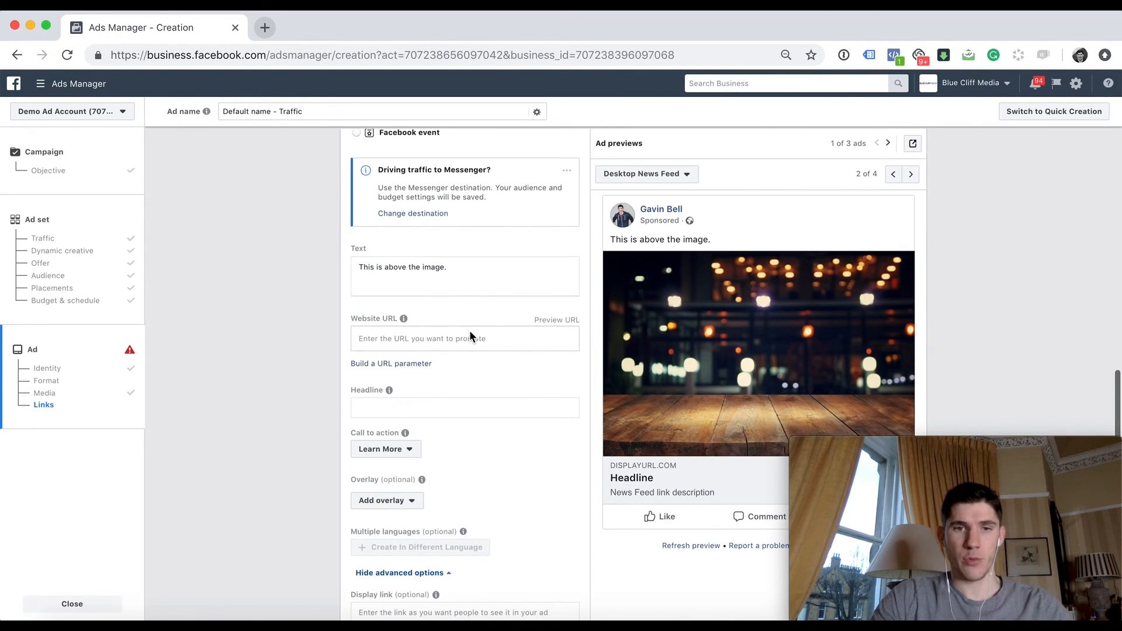
{"action": "left_click", "coordinate": [469, 338]}
{"action": "type", "text": "go"}
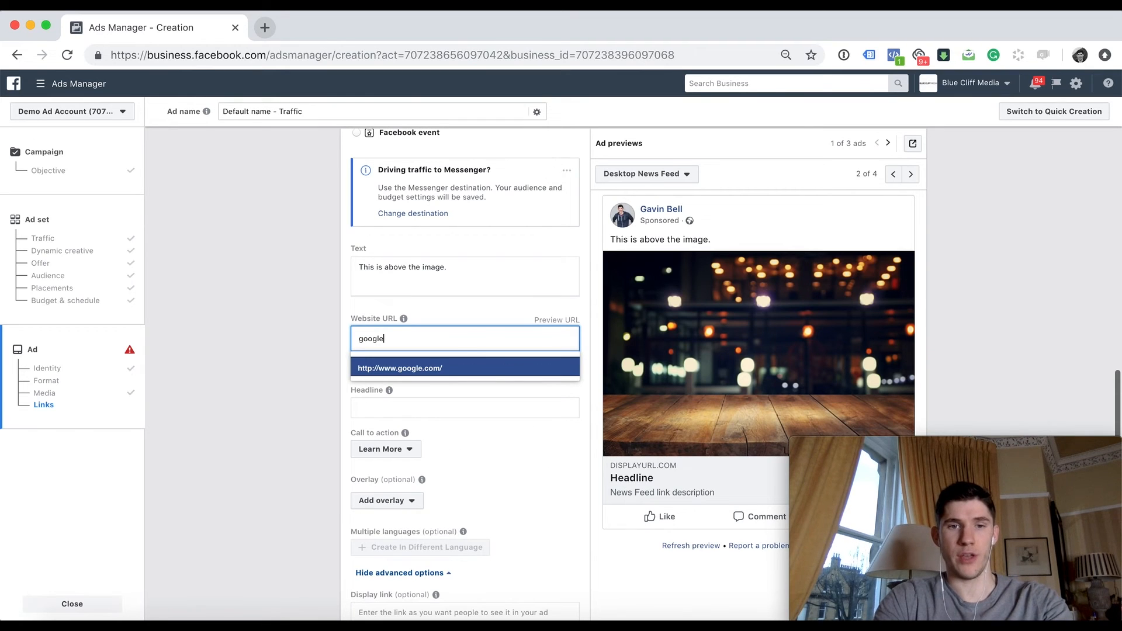
{"action": "type", "text": "ogle"}
{"action": "key", "text": "Return"}
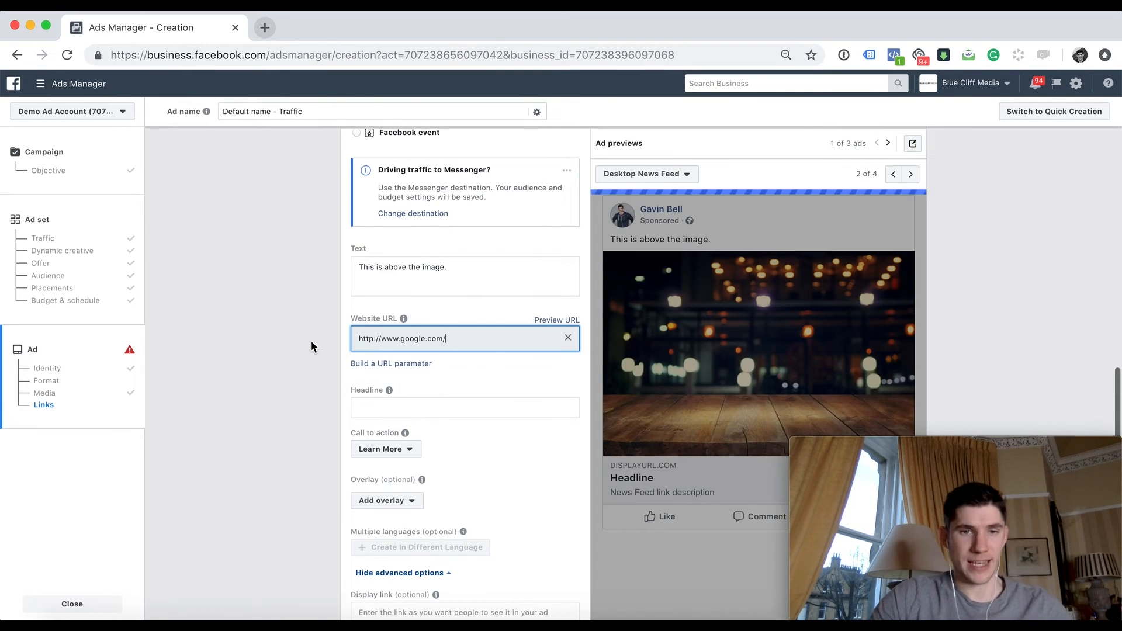
{"action": "left_click", "coordinate": [293, 345]}
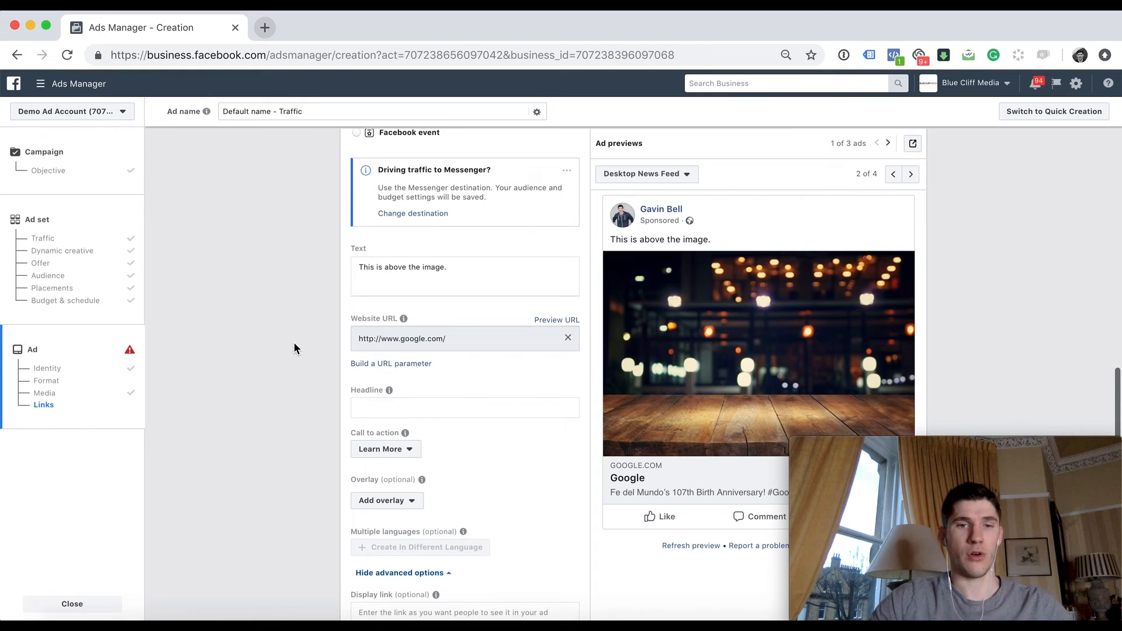
- Enter "This is the headline" as the ad's headline
{"action": "left_click", "coordinate": [453, 409]}
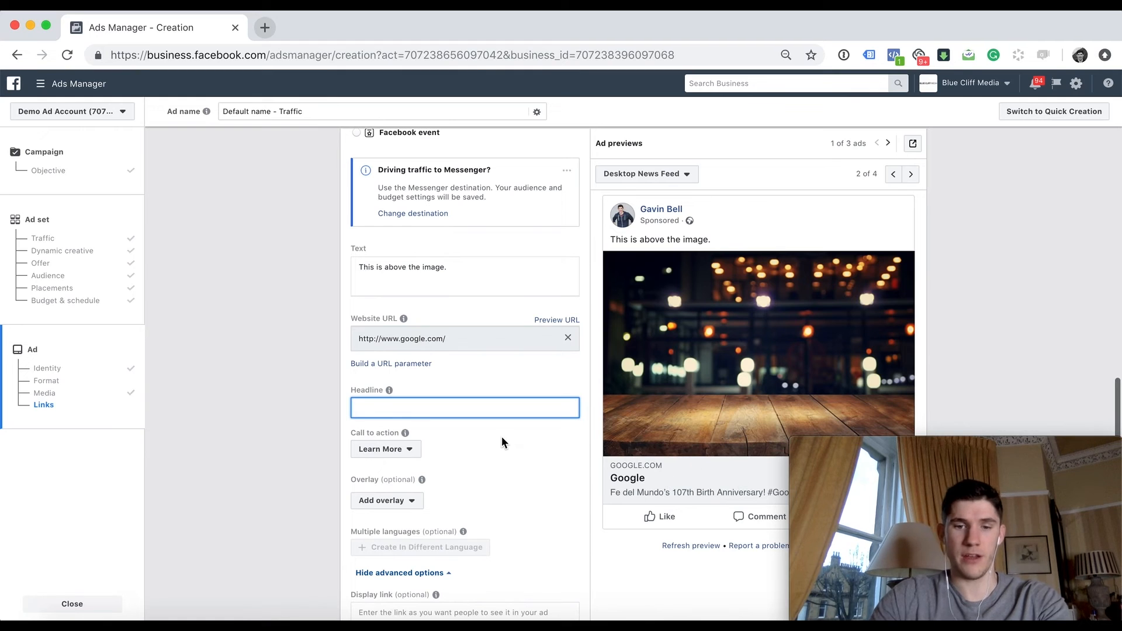
{"action": "type", "text": "This is the headline"}
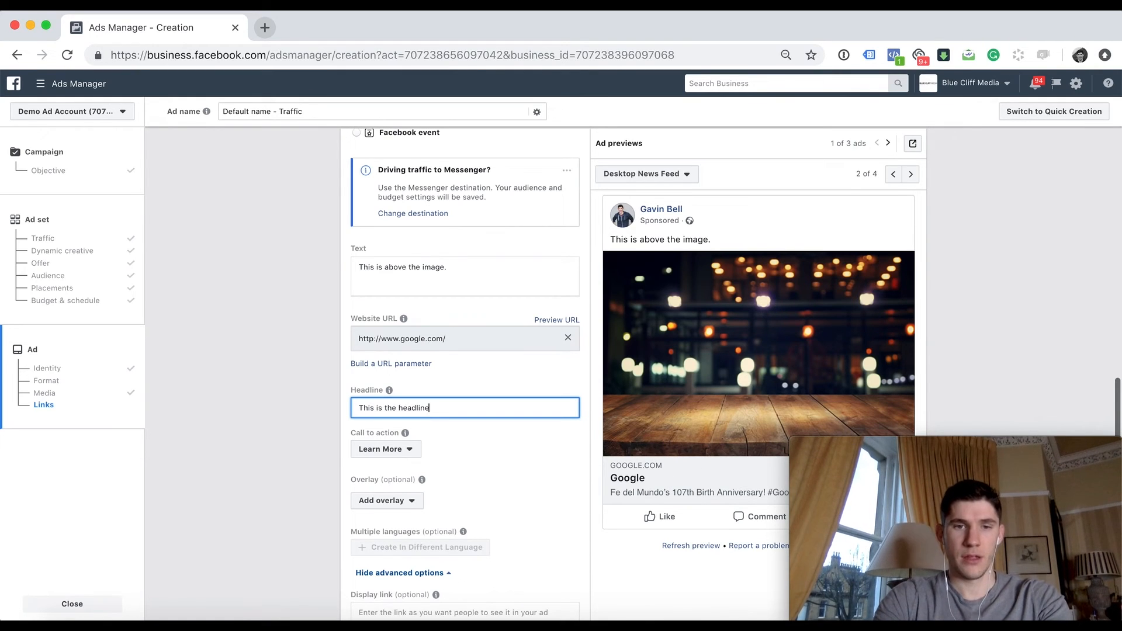
{"action": "left_click", "coordinate": [568, 480]}
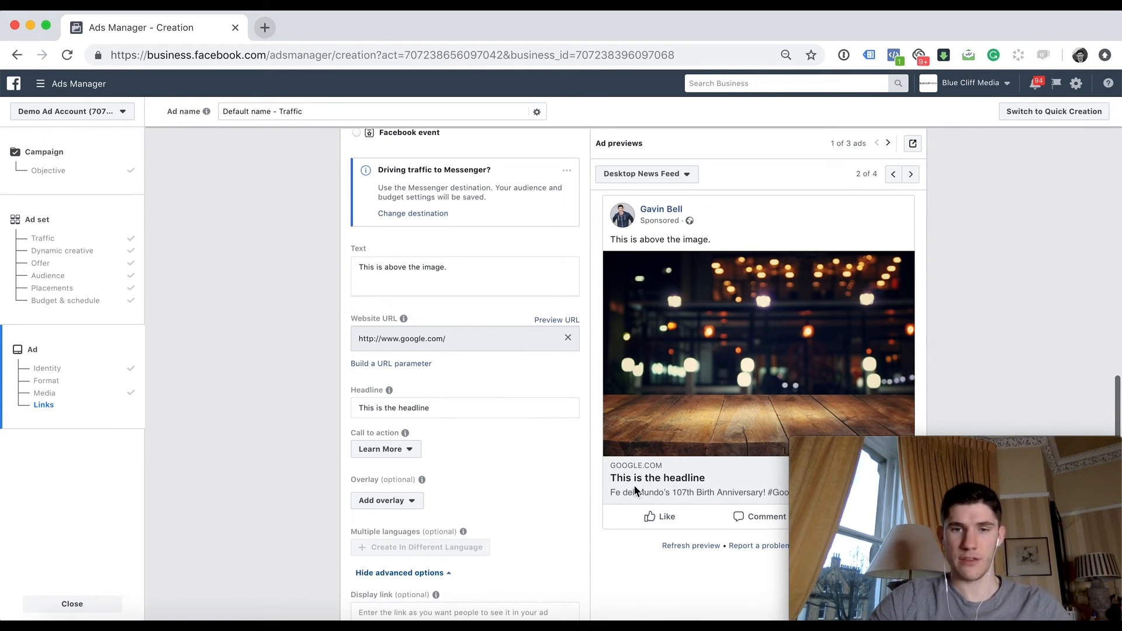
- Switch the ad preview to Mobile News Feed
{"action": "scroll", "coordinate": [521, 493], "scroll_direction": "down", "scroll_amount": 2}
{"action": "mouse_move", "coordinate": [818, 364]}
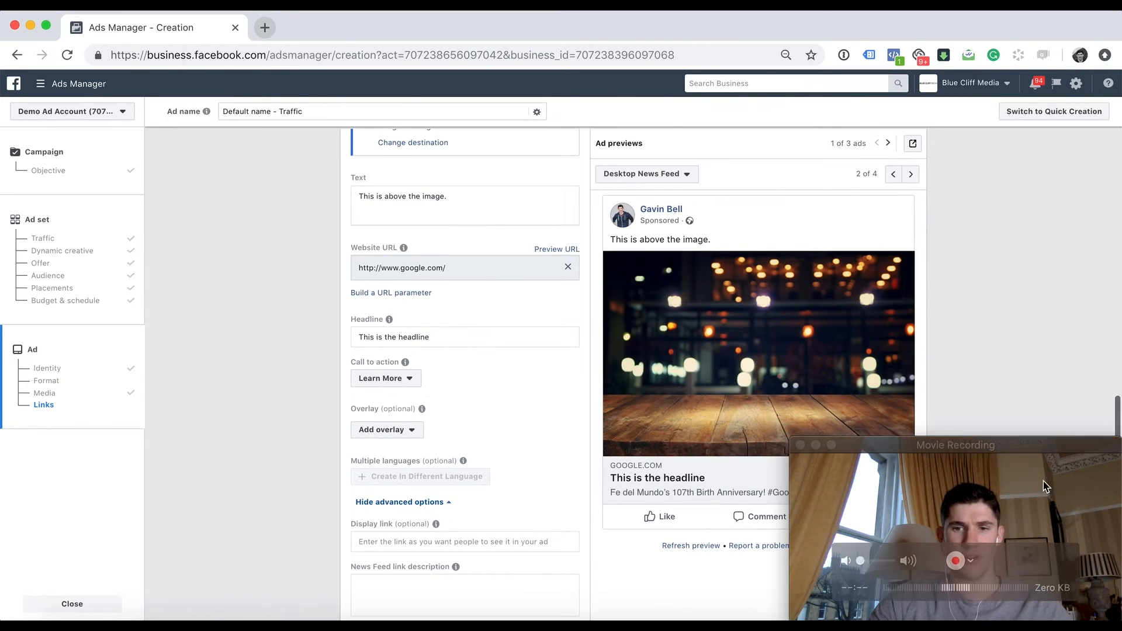
{"action": "left_click", "coordinate": [688, 178]}
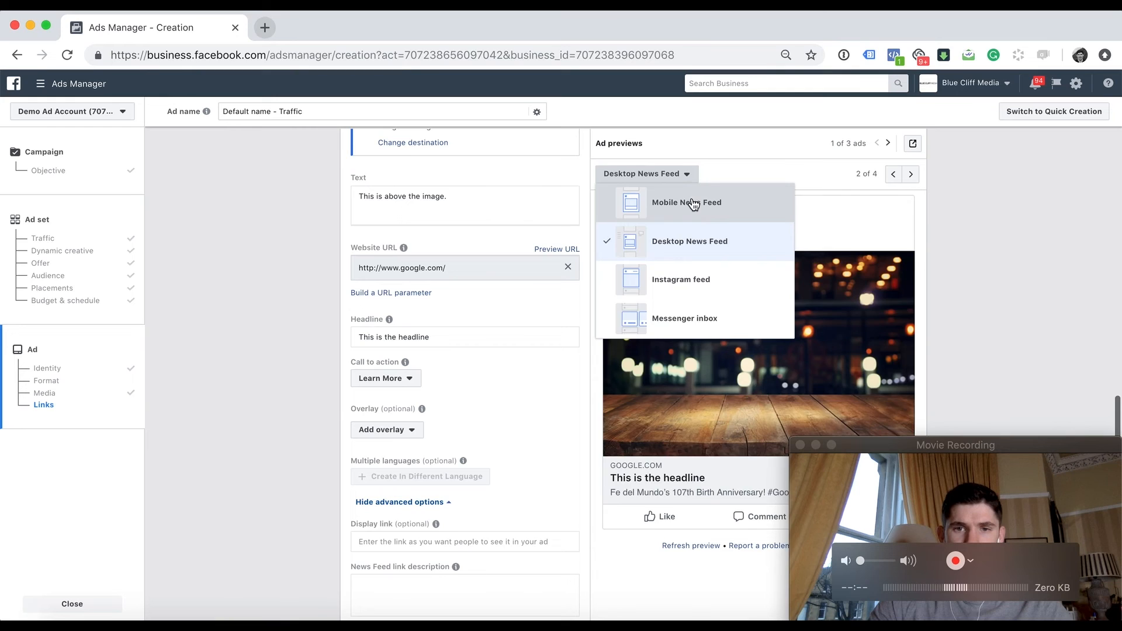
{"action": "left_click", "coordinate": [665, 210]}
{"action": "left_click_drag", "start_coordinate": [915, 460], "coordinate": [120, 452]}
{"action": "left_click", "coordinate": [1018, 572]}
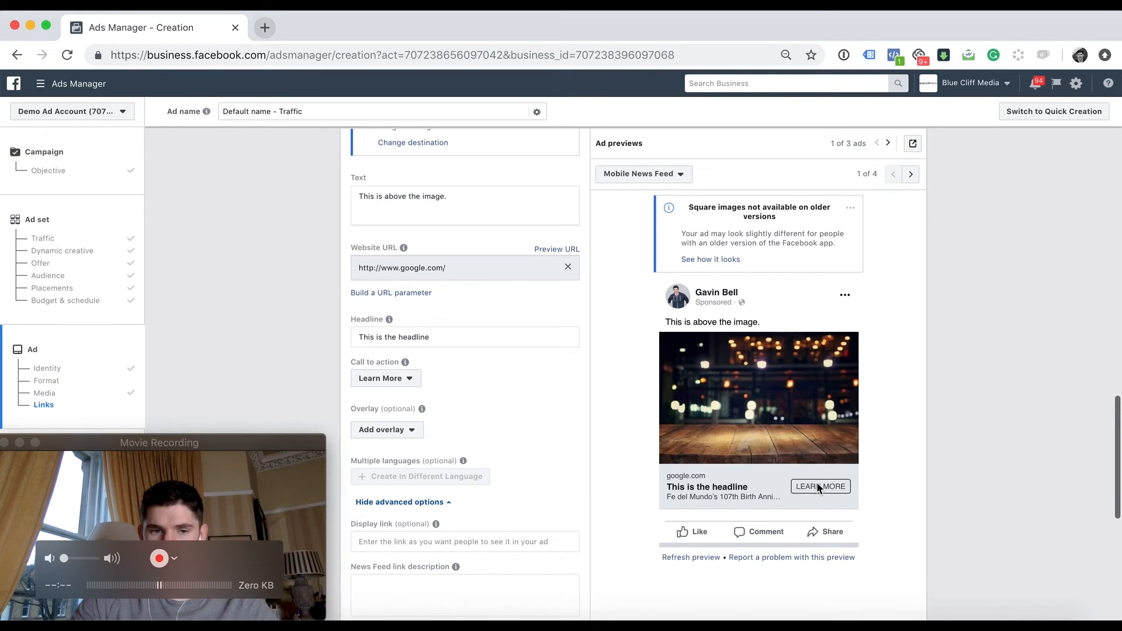
- Set the ad's call to action to Sign Up
{"action": "left_click", "coordinate": [395, 381]}
{"action": "scroll", "coordinate": [403, 416], "scroll_direction": "down", "scroll_amount": 1}
{"action": "scroll", "coordinate": [403, 416], "scroll_direction": "up", "scroll_amount": 2}
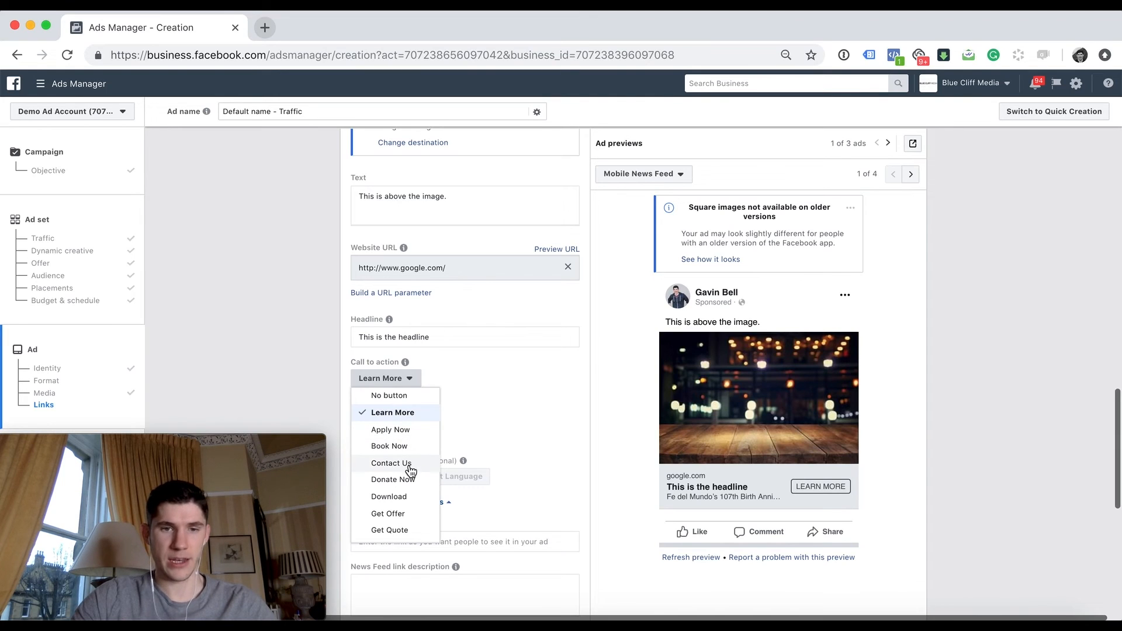
{"action": "scroll", "coordinate": [411, 472], "scroll_direction": "down", "scroll_amount": 4}
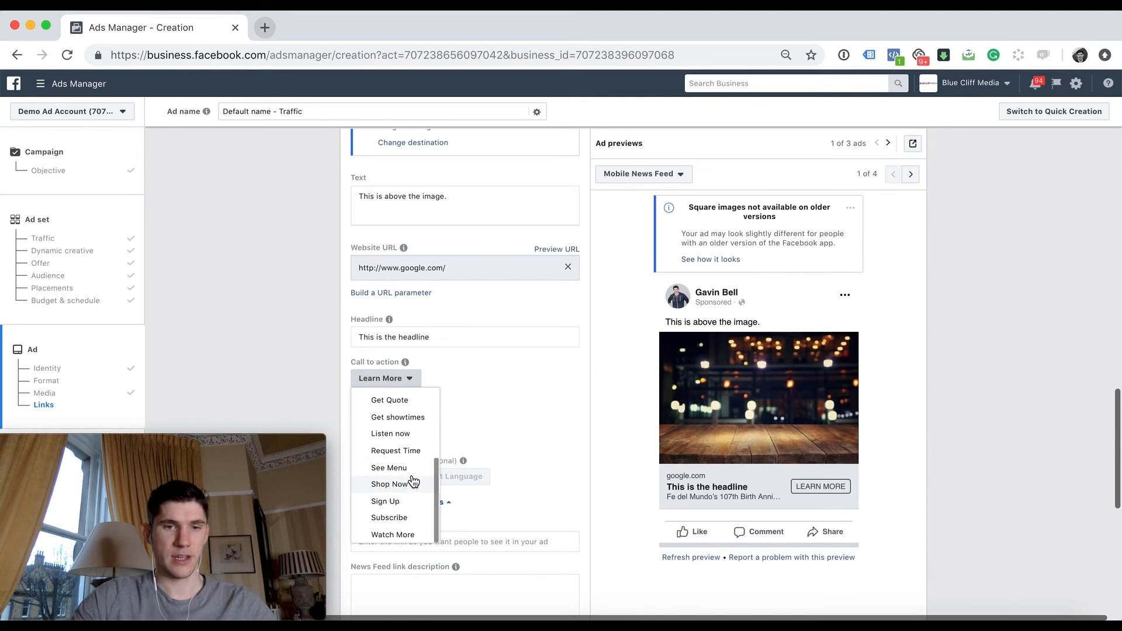
{"action": "scroll", "coordinate": [412, 453], "scroll_direction": "up", "scroll_amount": 4}
{"action": "scroll", "coordinate": [412, 432], "scroll_direction": "down", "scroll_amount": 4}
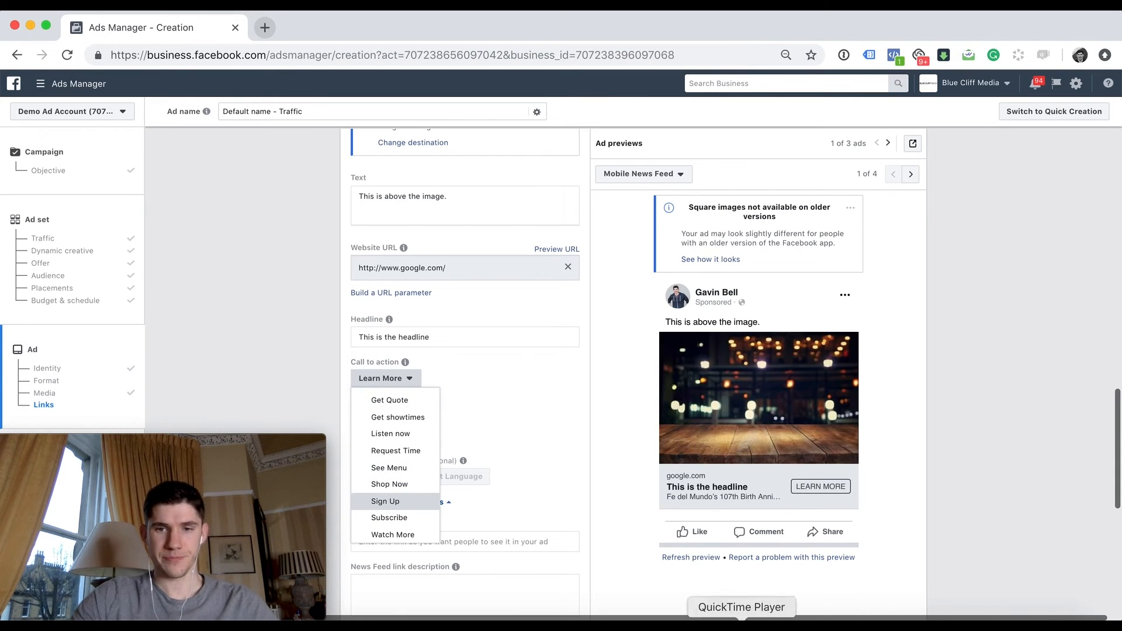
{"action": "left_click", "coordinate": [392, 506]}
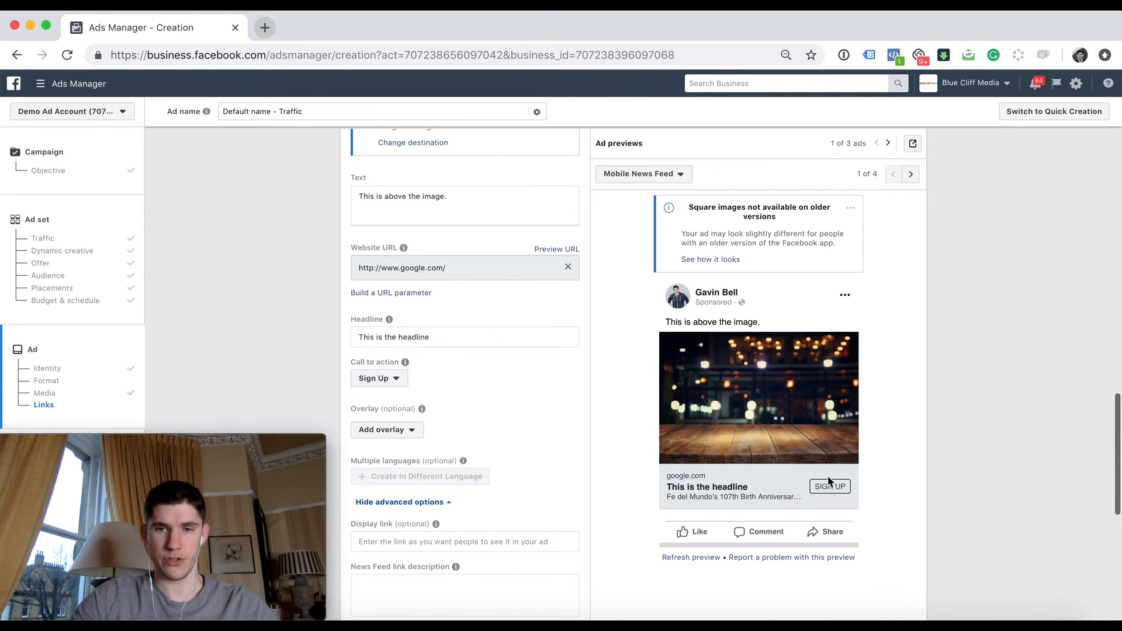
- Enter "The text that goes below the headline." as the ad's News Feed link description
{"action": "mouse_move", "coordinate": [463, 460]}
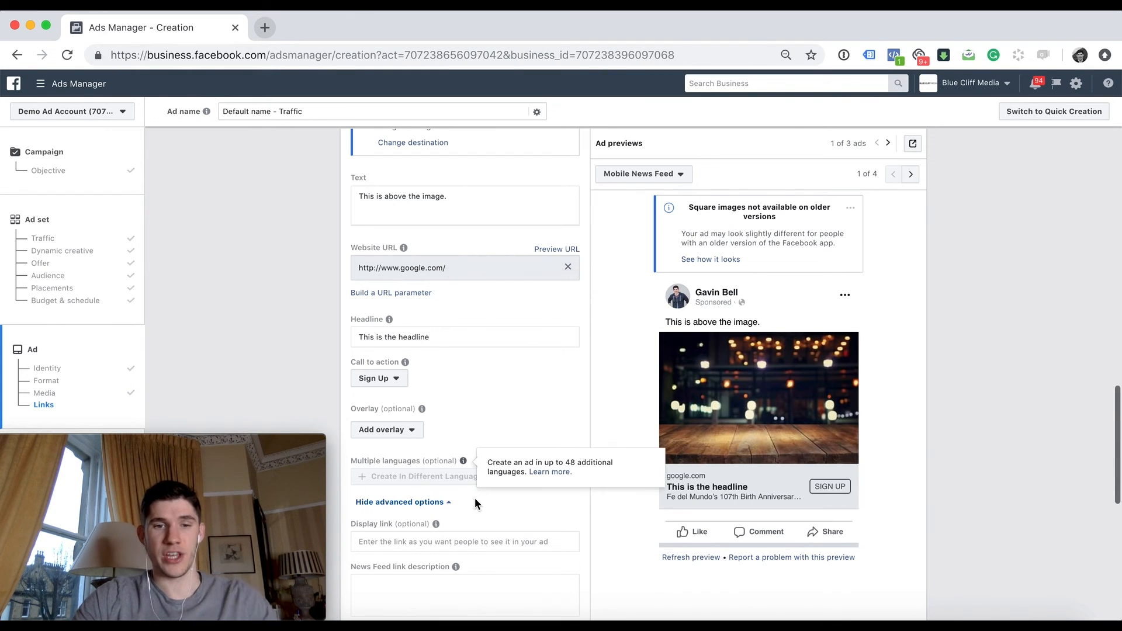
{"action": "scroll", "coordinate": [481, 493], "scroll_direction": "down", "scroll_amount": 2}
{"action": "left_click", "coordinate": [472, 533]}
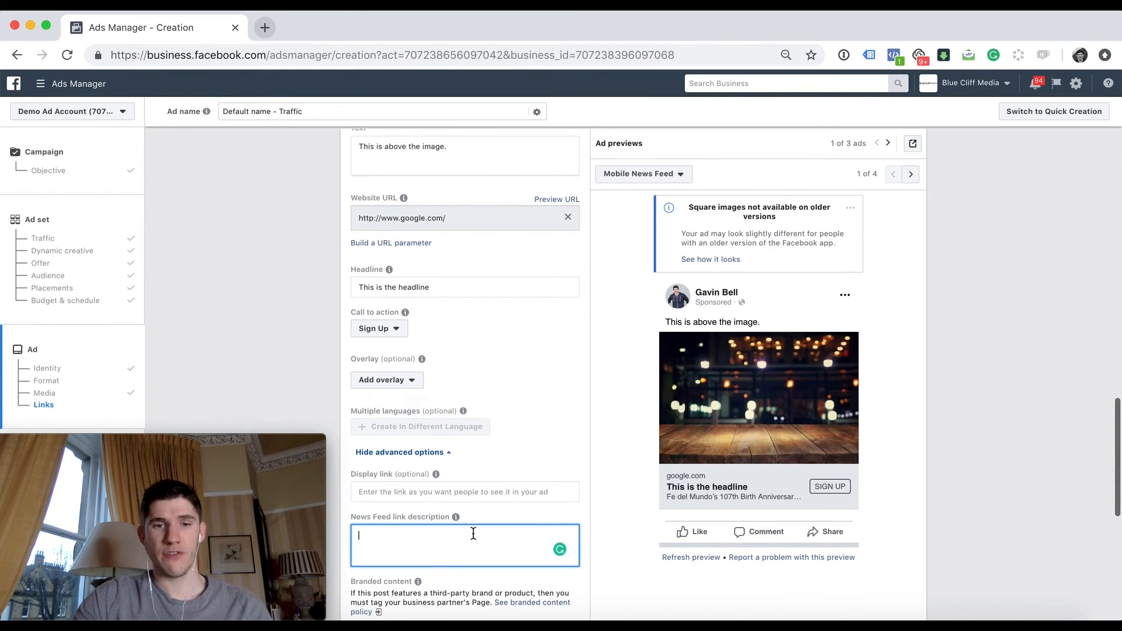
{"action": "type", "text": "The t"}
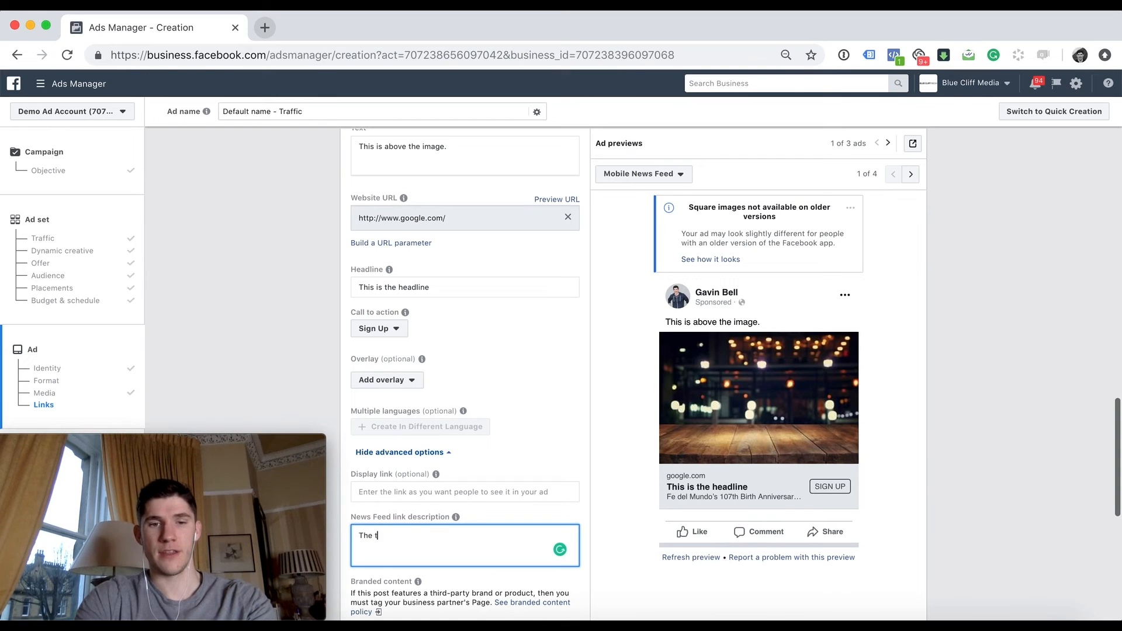
{"action": "type", "text": "ext that goes "}
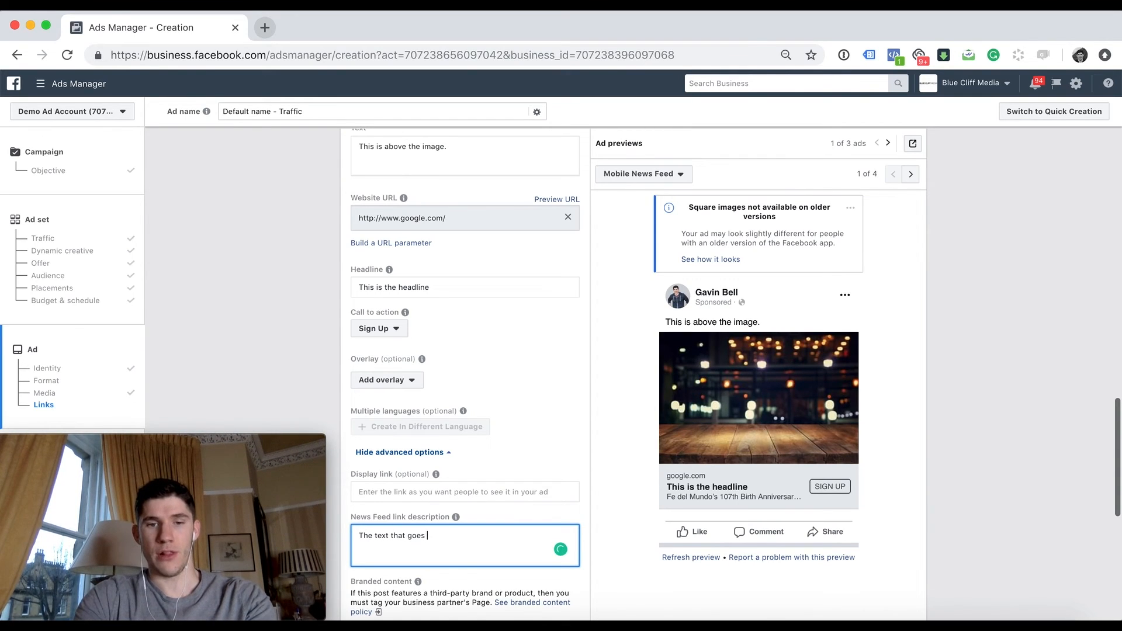
{"action": "type", "text": "below the headline."}
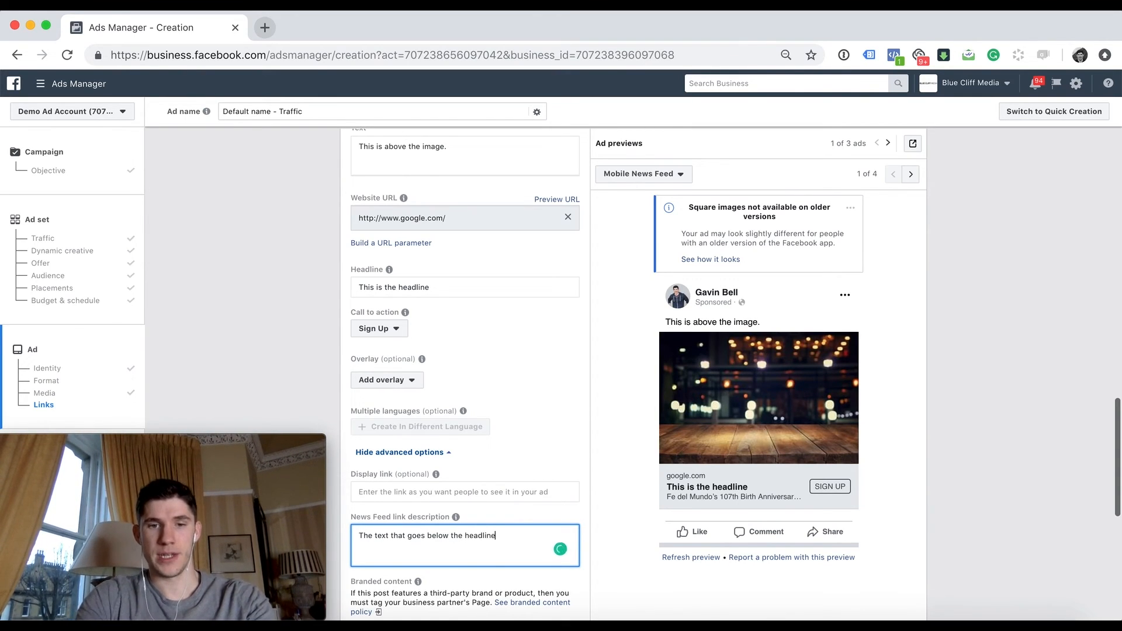
{"action": "left_click", "coordinate": [645, 516]}
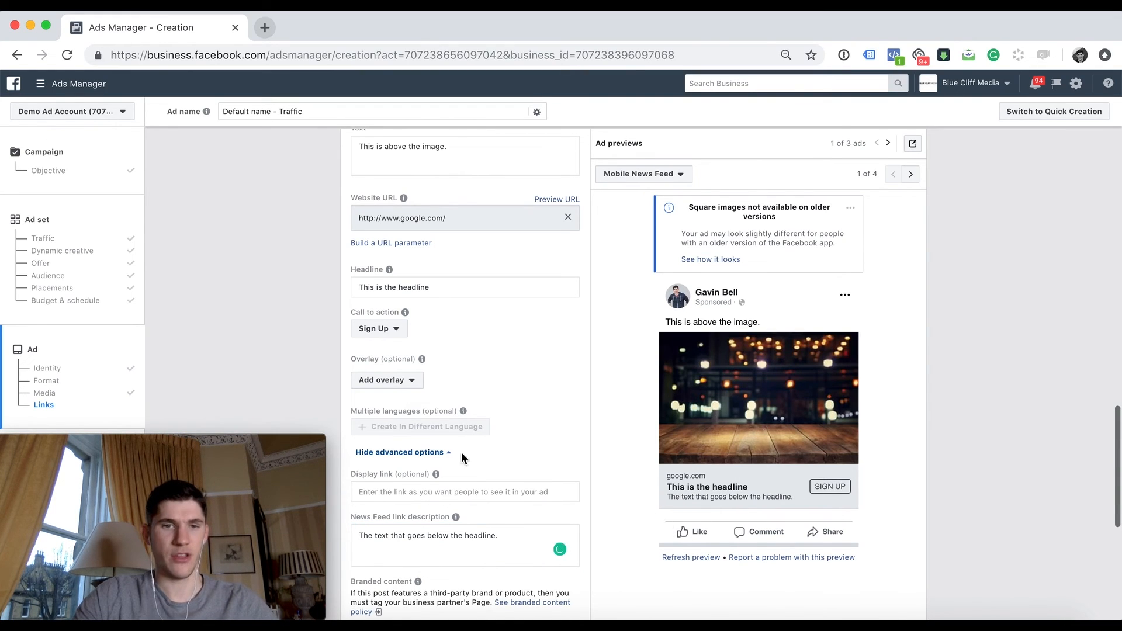
- Add the Free delivery overlay to the ad image
{"action": "left_click", "coordinate": [411, 384]}
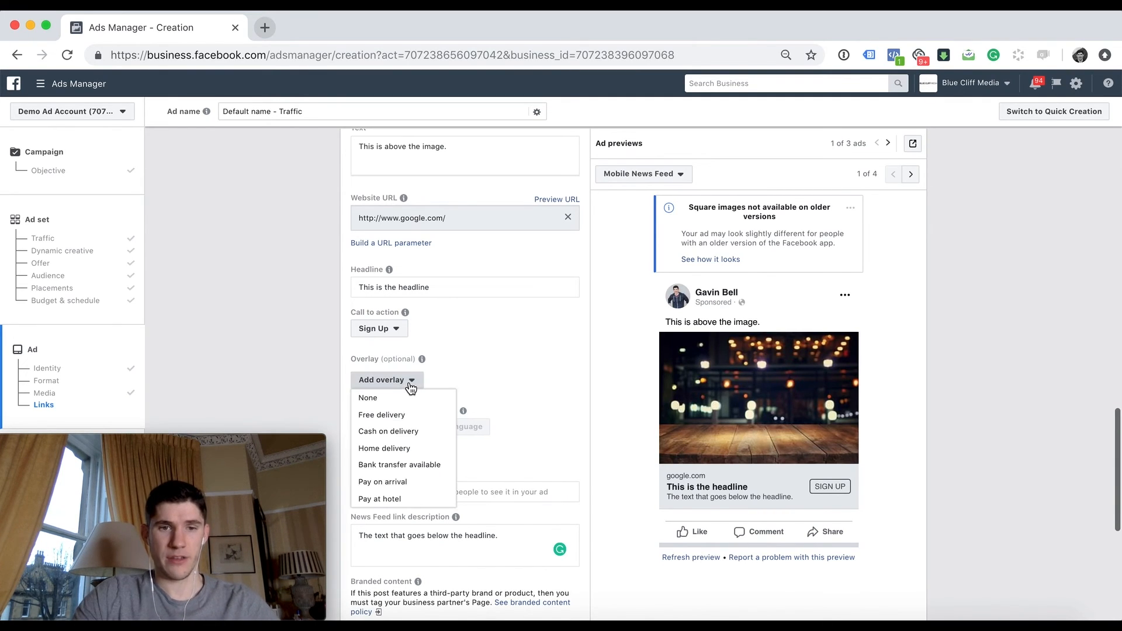
{"action": "left_click", "coordinate": [384, 415]}
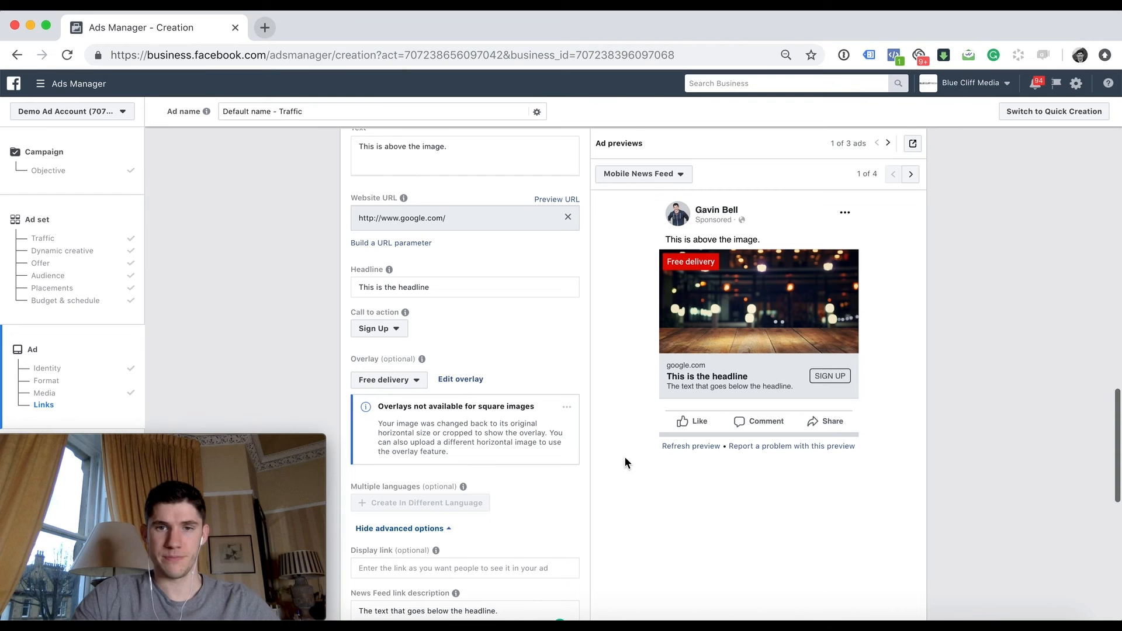
- Review the remaining link and tracking options and step through the previews of the second and third ads
{"action": "scroll", "coordinate": [616, 494], "scroll_direction": "down", "scroll_amount": 5}
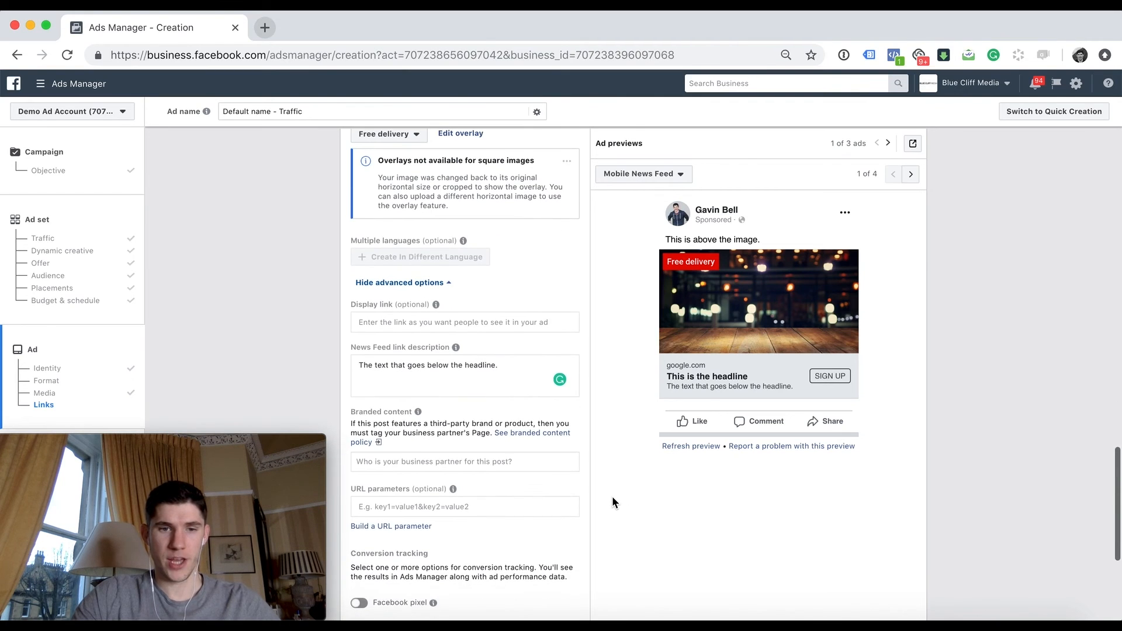
{"action": "scroll", "coordinate": [612, 502], "scroll_direction": "down", "scroll_amount": 1}
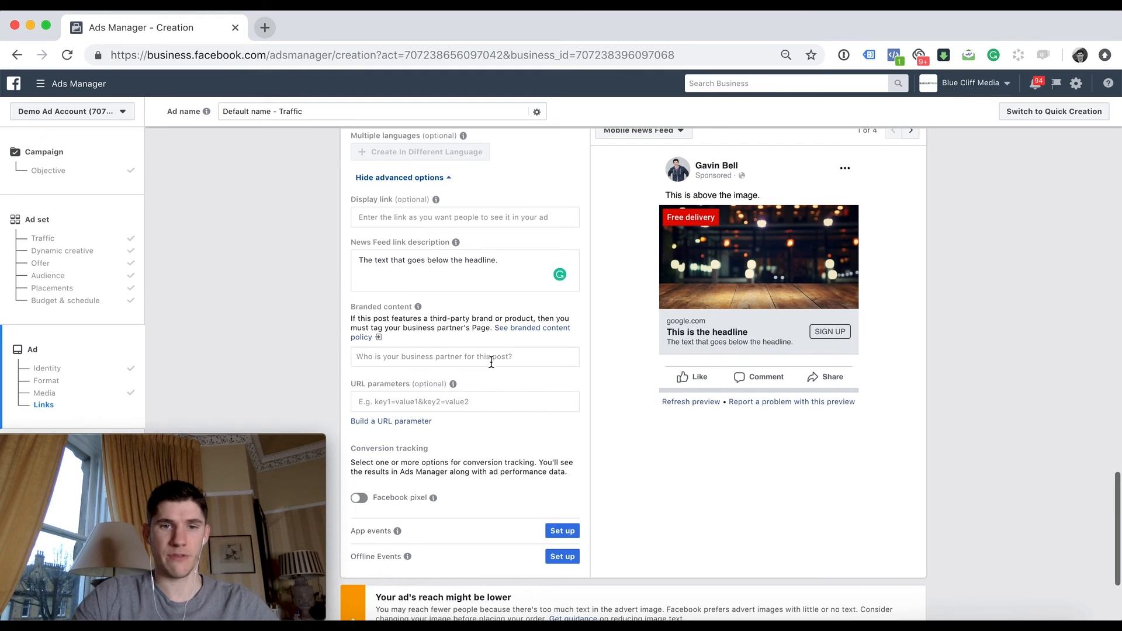
{"action": "scroll", "coordinate": [642, 504], "scroll_direction": "down", "scroll_amount": 2}
{"action": "scroll", "coordinate": [642, 504], "scroll_direction": "up", "scroll_amount": 6}
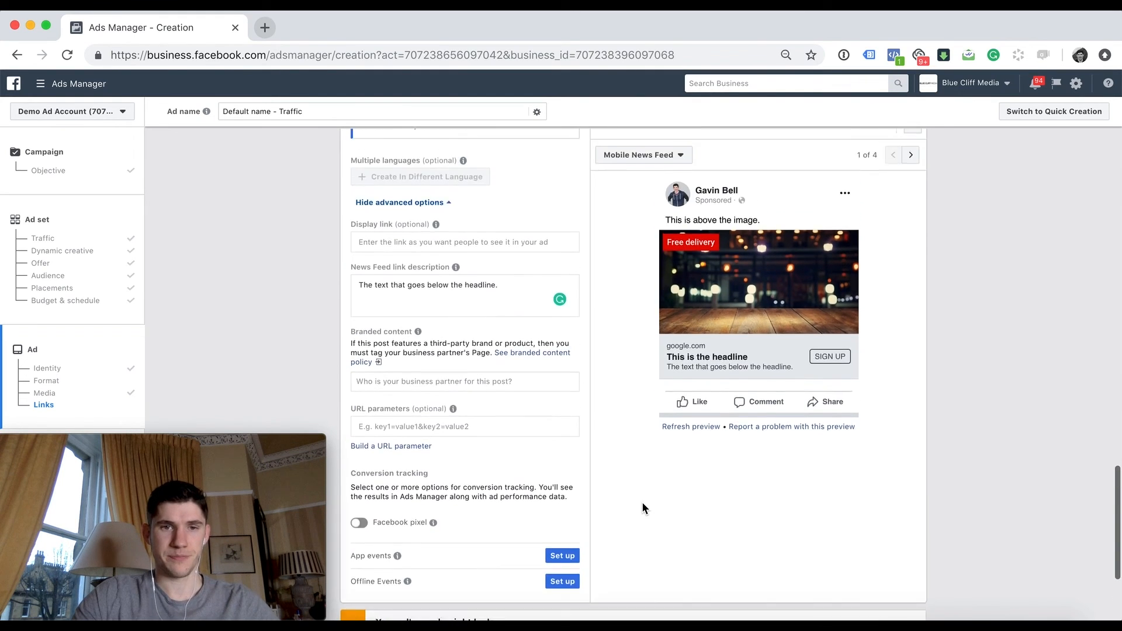
{"action": "scroll", "coordinate": [643, 506], "scroll_direction": "up", "scroll_amount": 10}
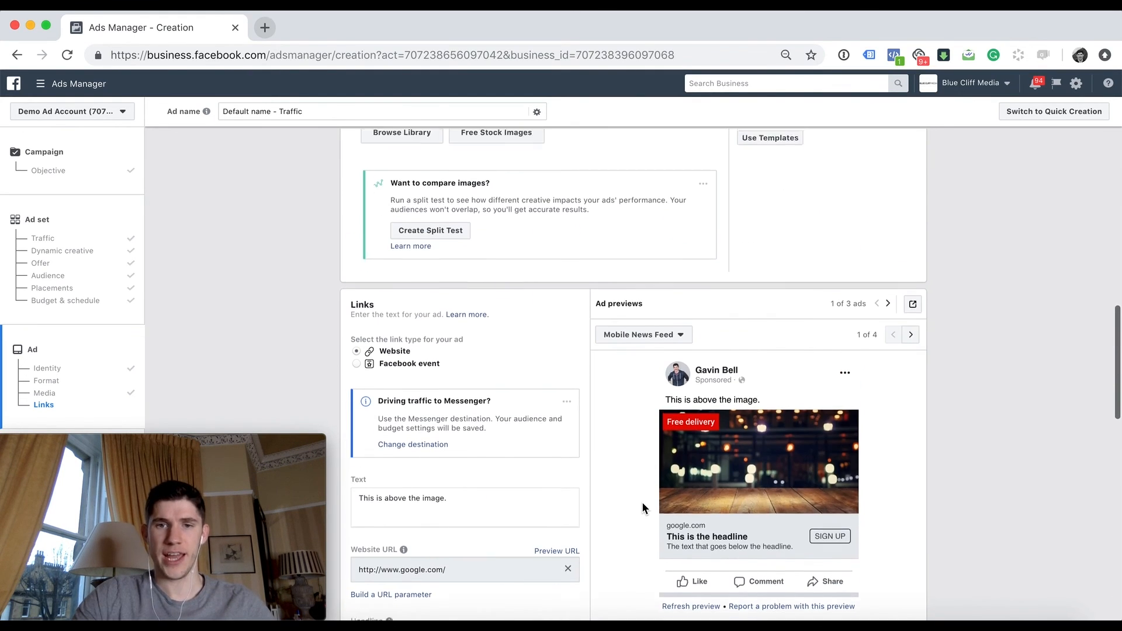
{"action": "scroll", "coordinate": [637, 497], "scroll_direction": "down", "scroll_amount": 4}
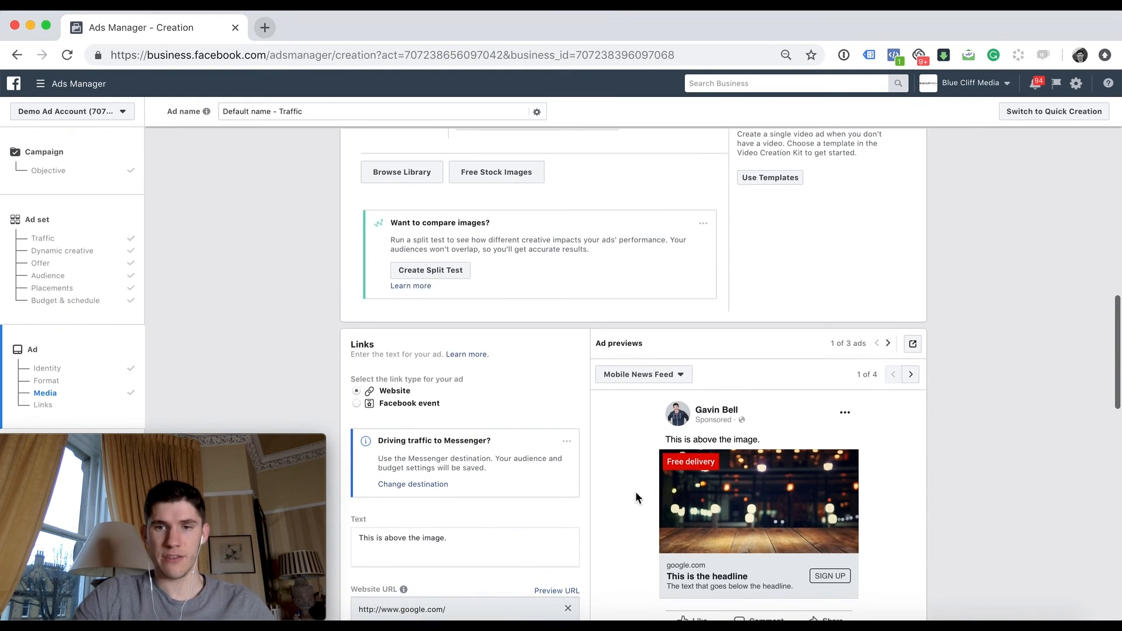
{"action": "left_click", "coordinate": [887, 345]}
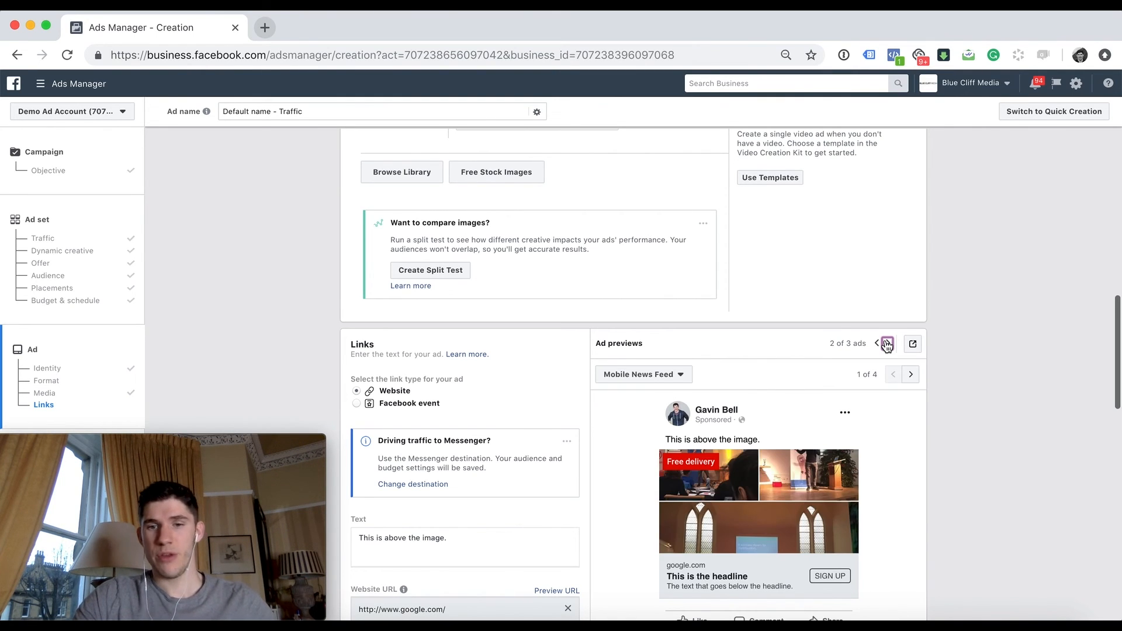
{"action": "left_click", "coordinate": [887, 344]}
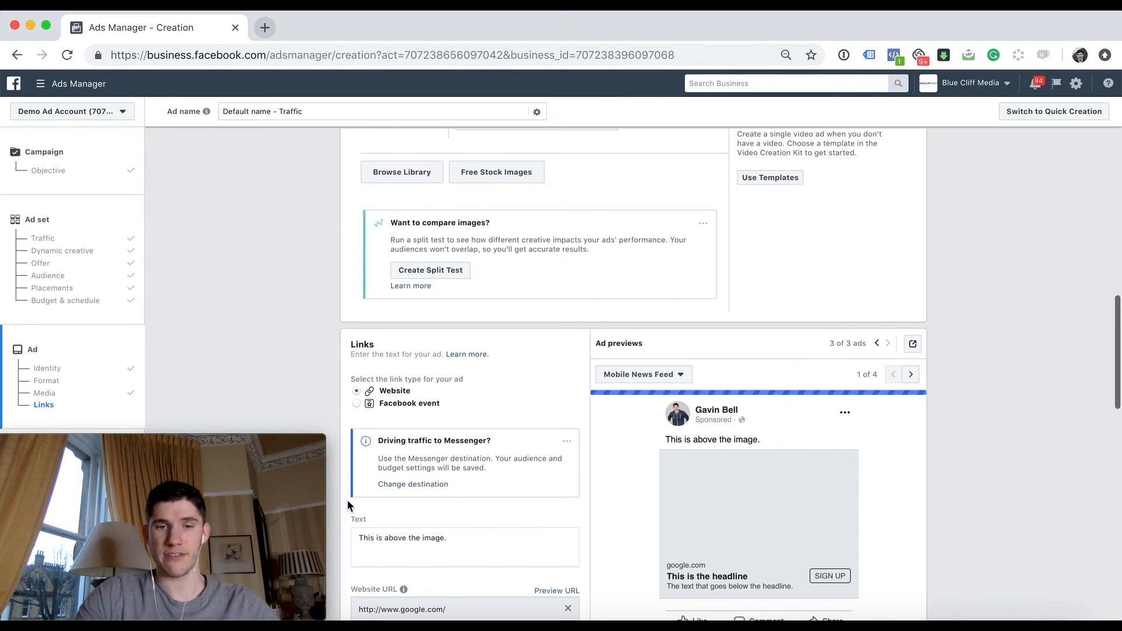
- Confirm the finished ads to submit the Test campaign
{"action": "scroll", "coordinate": [799, 561], "scroll_direction": "down", "scroll_amount": 3}
{"action": "scroll", "coordinate": [800, 561], "scroll_direction": "down", "scroll_amount": 10}
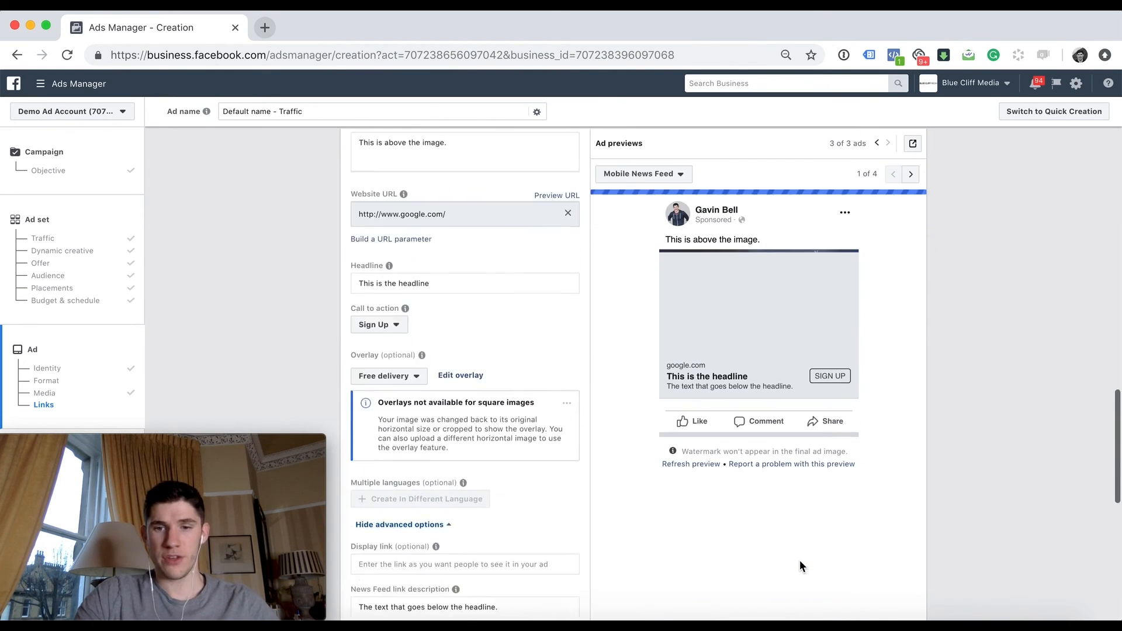
{"action": "left_click", "coordinate": [873, 545]}
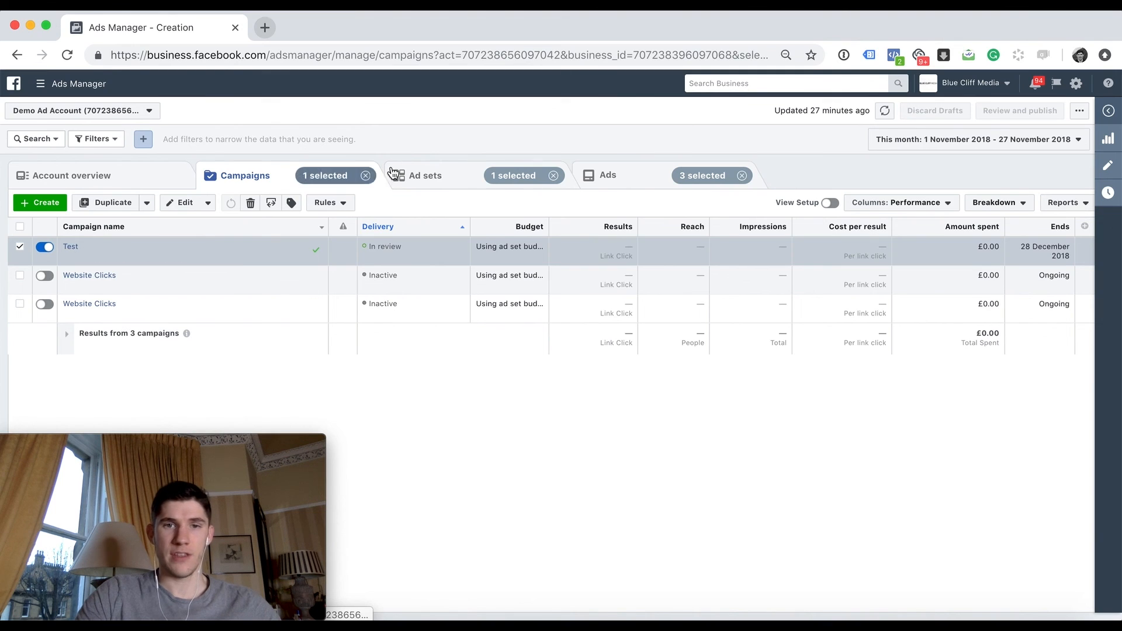
- Open the Test campaign's ad sets and go into the US,GB - 25 ad set to view its ads
{"action": "left_click", "coordinate": [69, 248]}
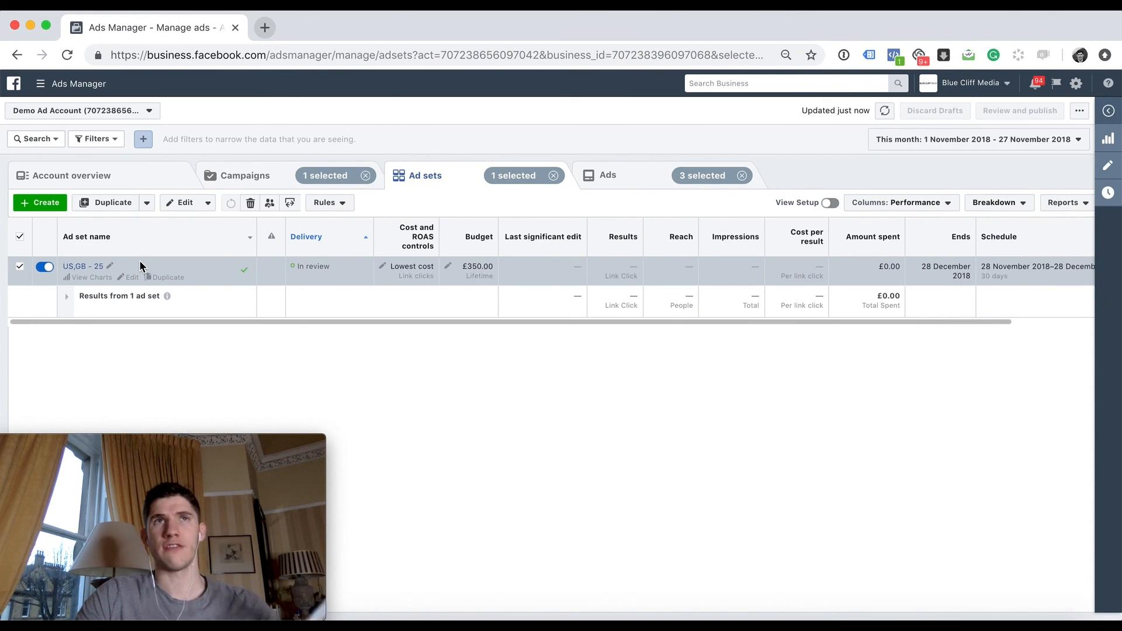
{"action": "left_click", "coordinate": [95, 269]}
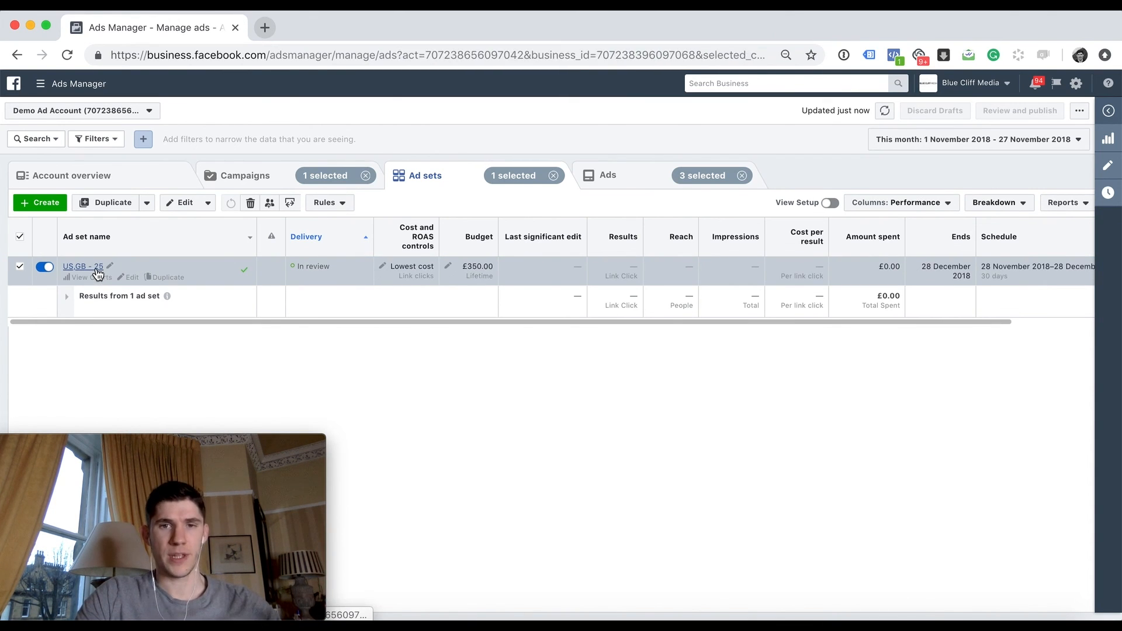